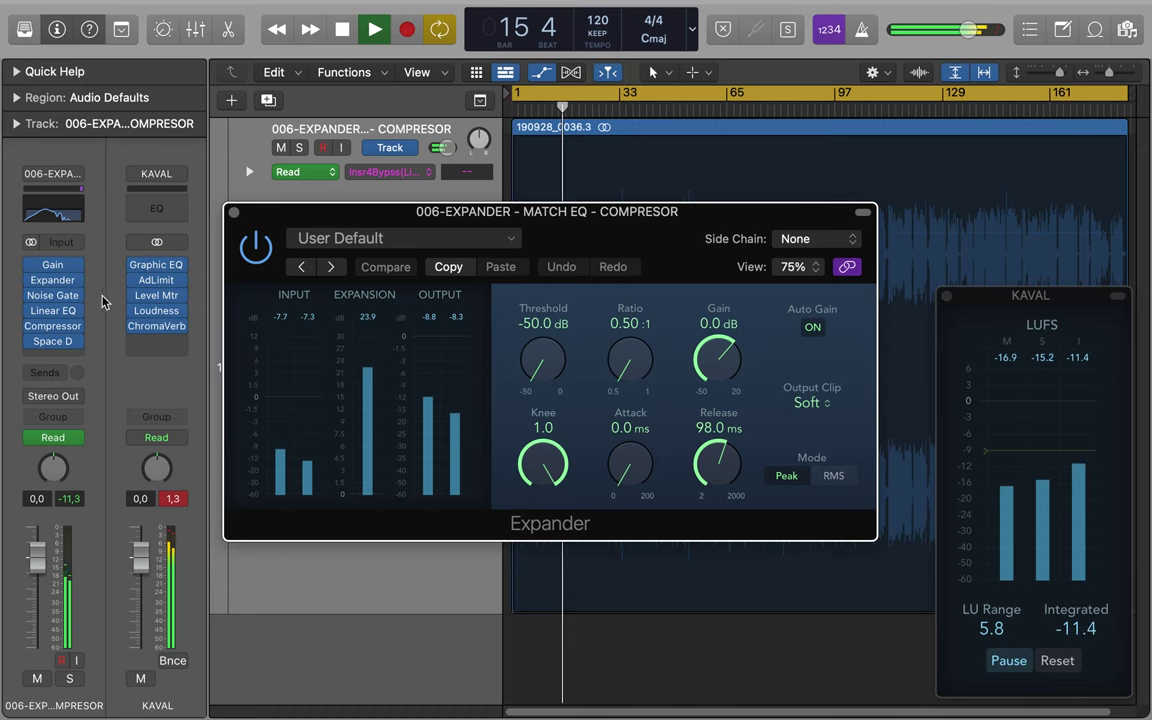
Review the Noise Gate settings on the 006-EXPANDER track and open its Linear Phase EQ.
{"action": "left_click", "coordinate": [55, 296]}
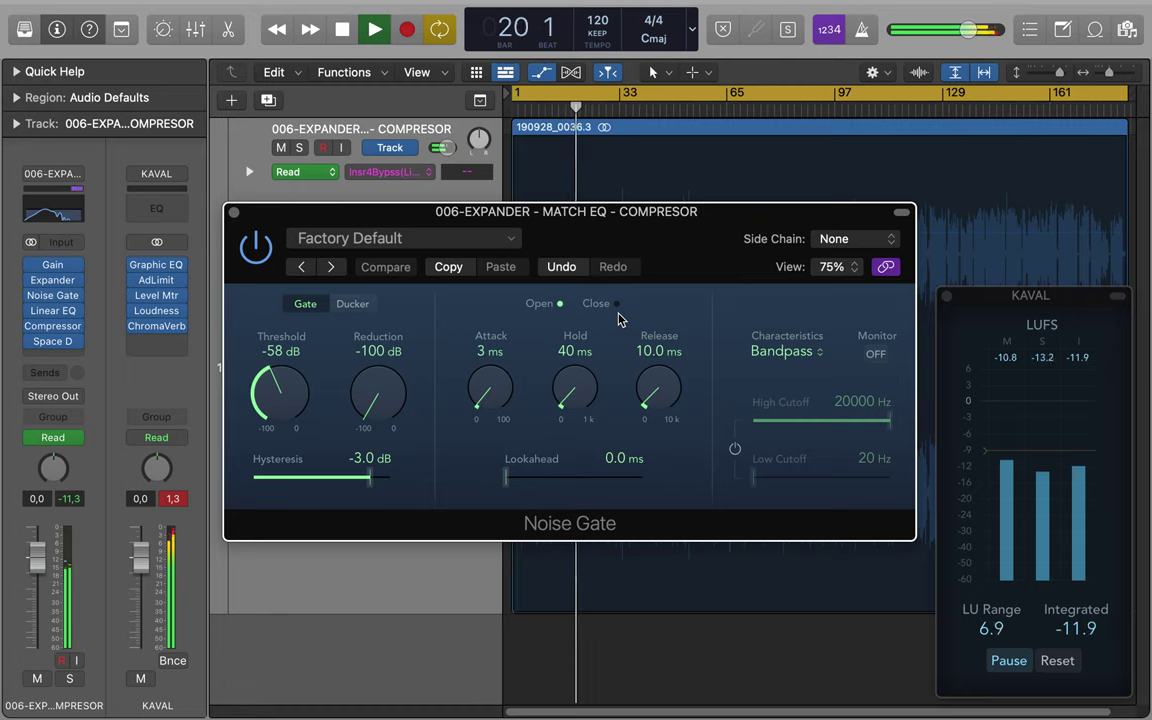
{"action": "mouse_move", "coordinate": [55, 313]}
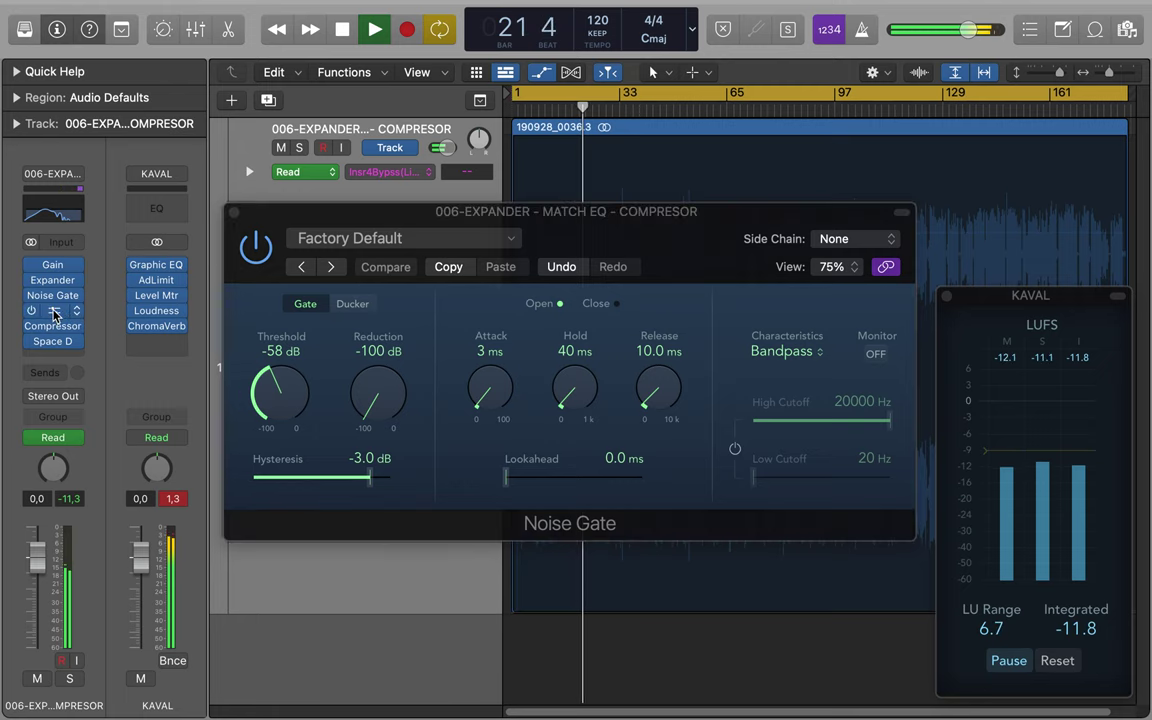
{"action": "left_click", "coordinate": [55, 313]}
{"action": "left_click", "coordinate": [55, 313]}
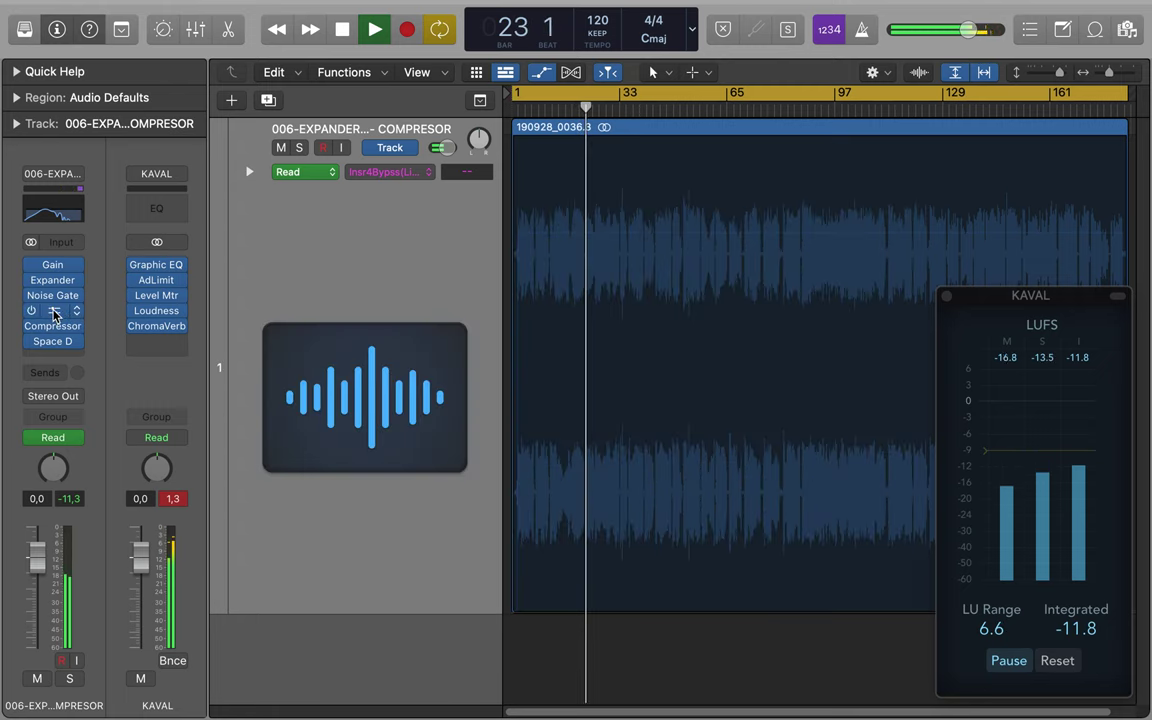
{"action": "left_click", "coordinate": [55, 313]}
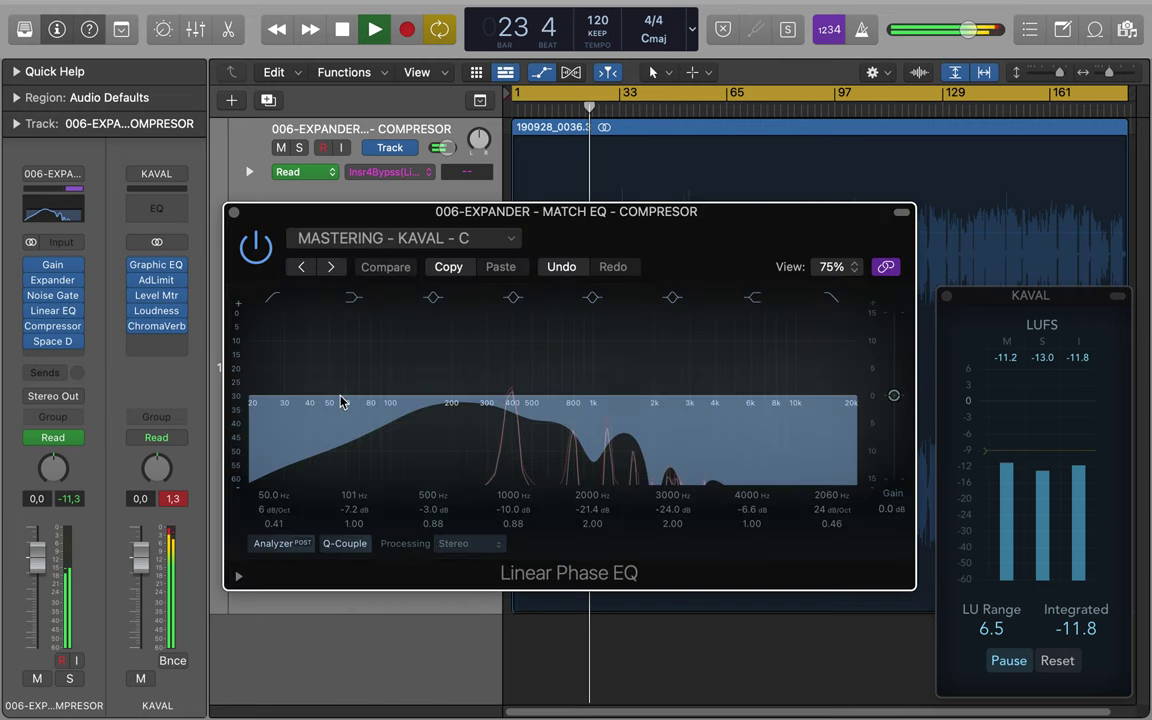
Enlarge the Linear Phase EQ window to 100% and move it so the whole EQ curve can be examined.
{"action": "left_click", "coordinate": [840, 268]}
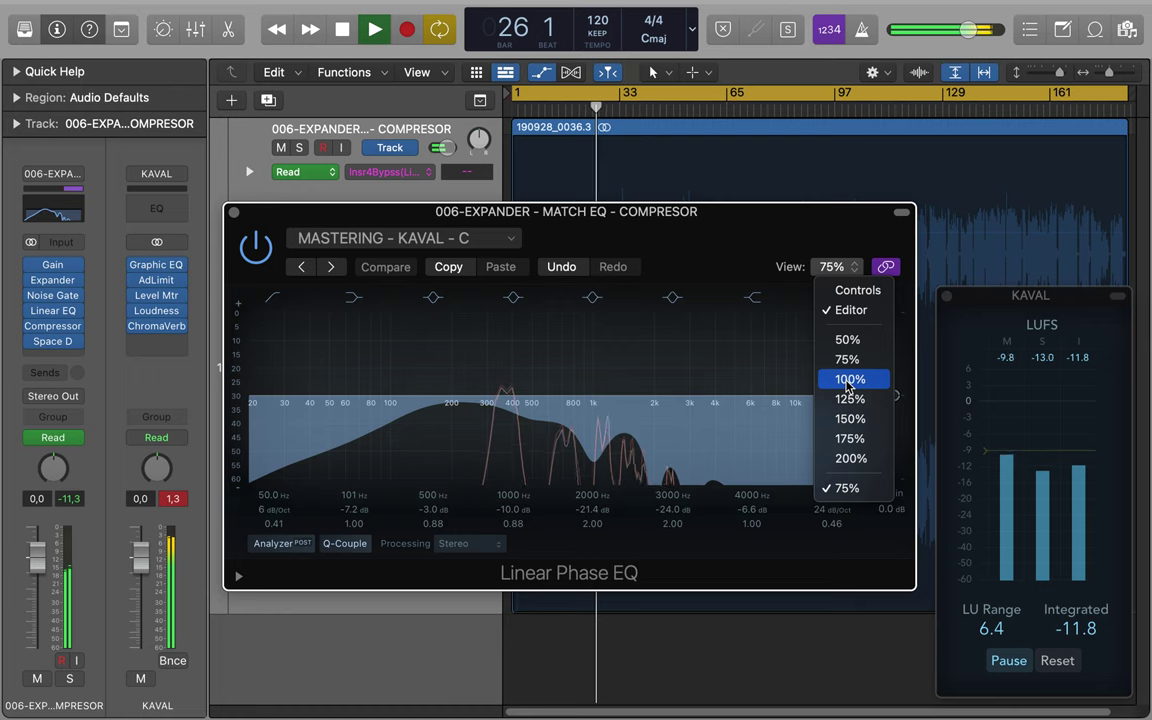
{"action": "left_click", "coordinate": [850, 379]}
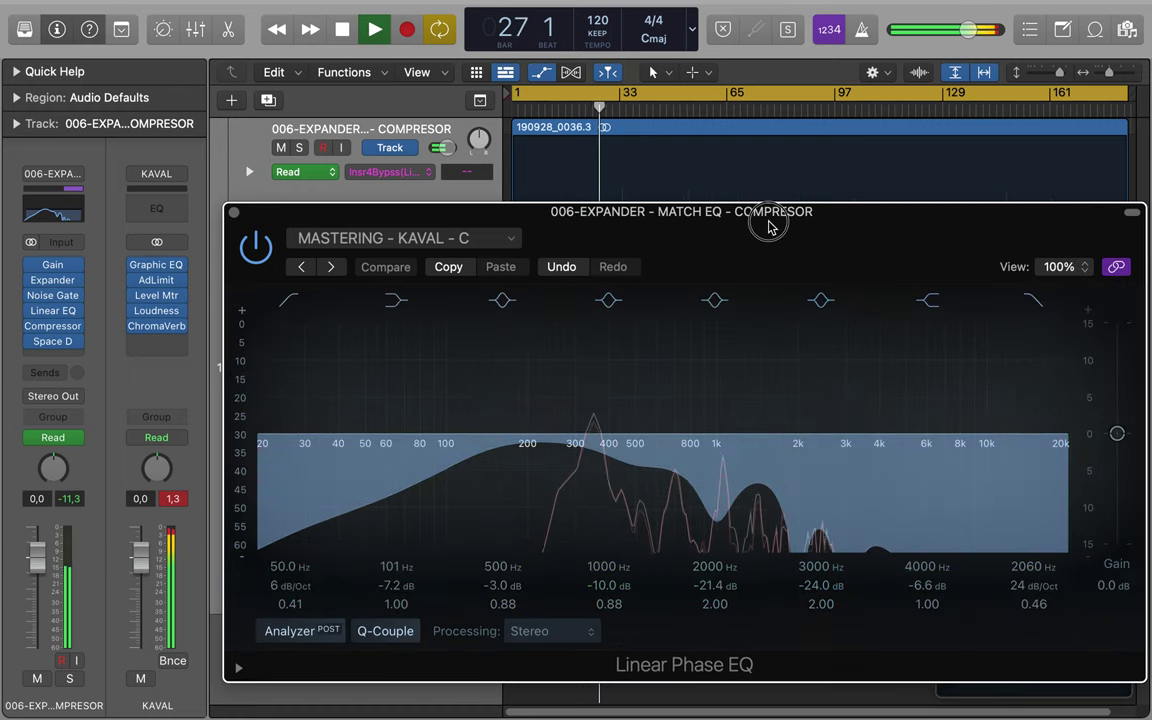
{"action": "left_click_drag", "start_coordinate": [766, 226], "coordinate": [601, 212]}
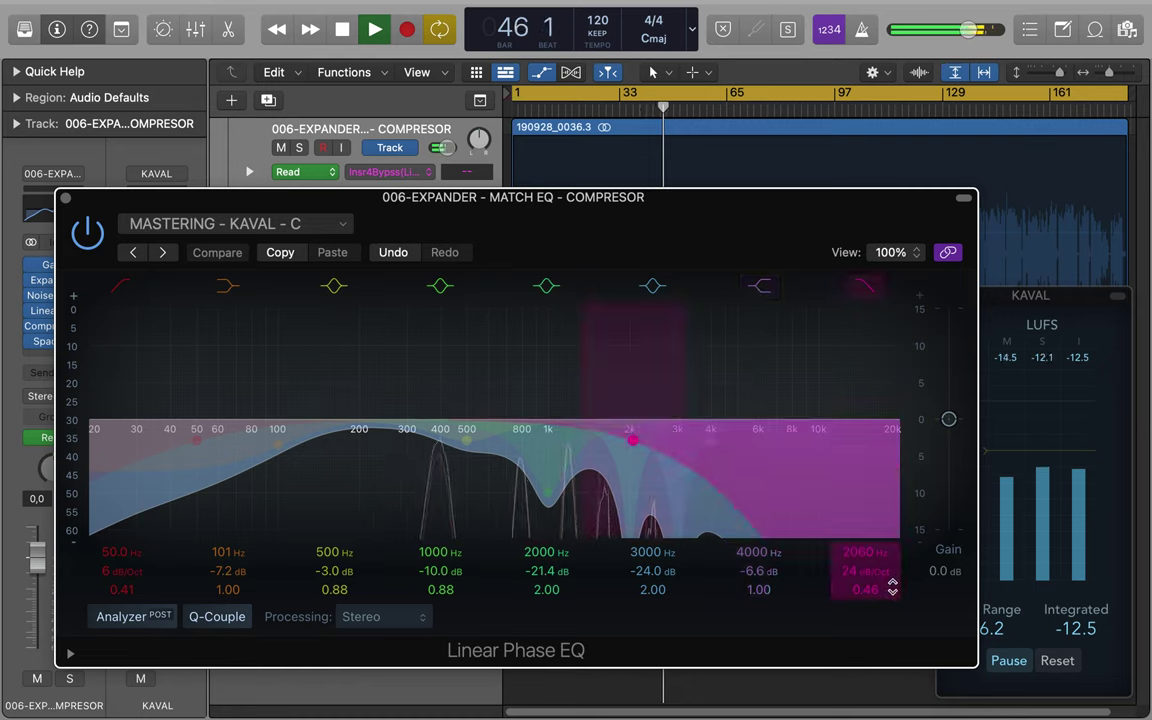
Examine the track's Compressor threshold, ratio, make-up, attack, release and output gain, plus its Space Designer reverb settings.
{"action": "left_click", "coordinate": [43, 330]}
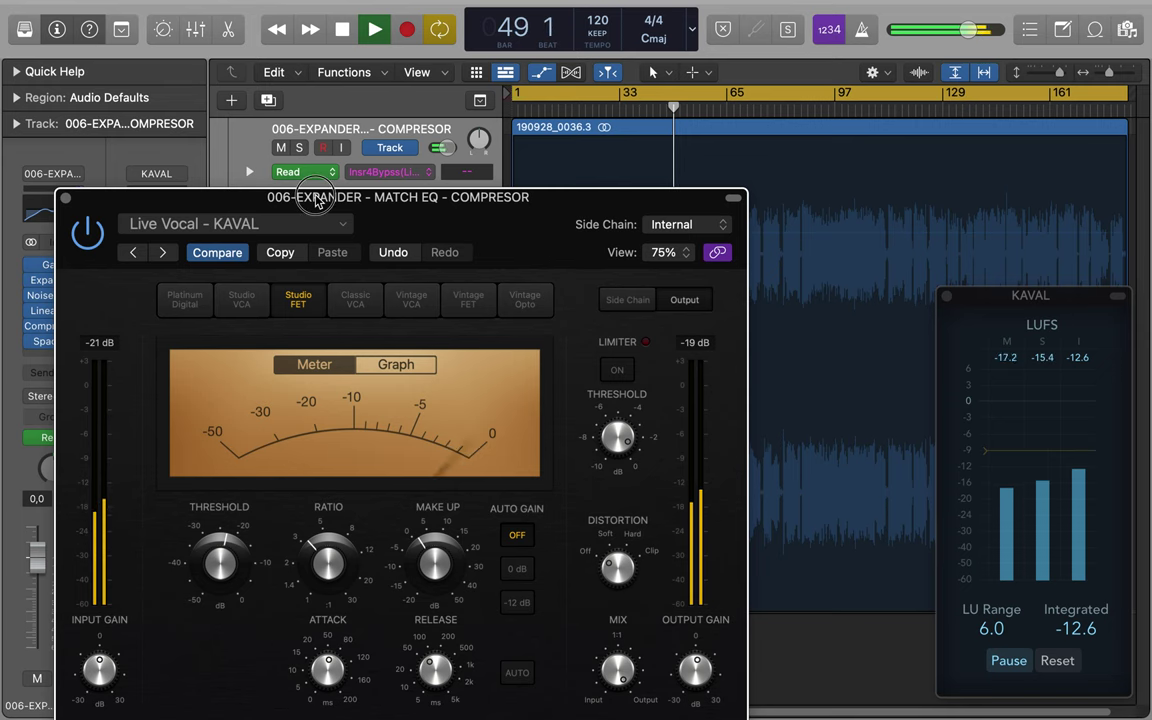
{"action": "left_click_drag", "start_coordinate": [316, 201], "coordinate": [384, 144]}
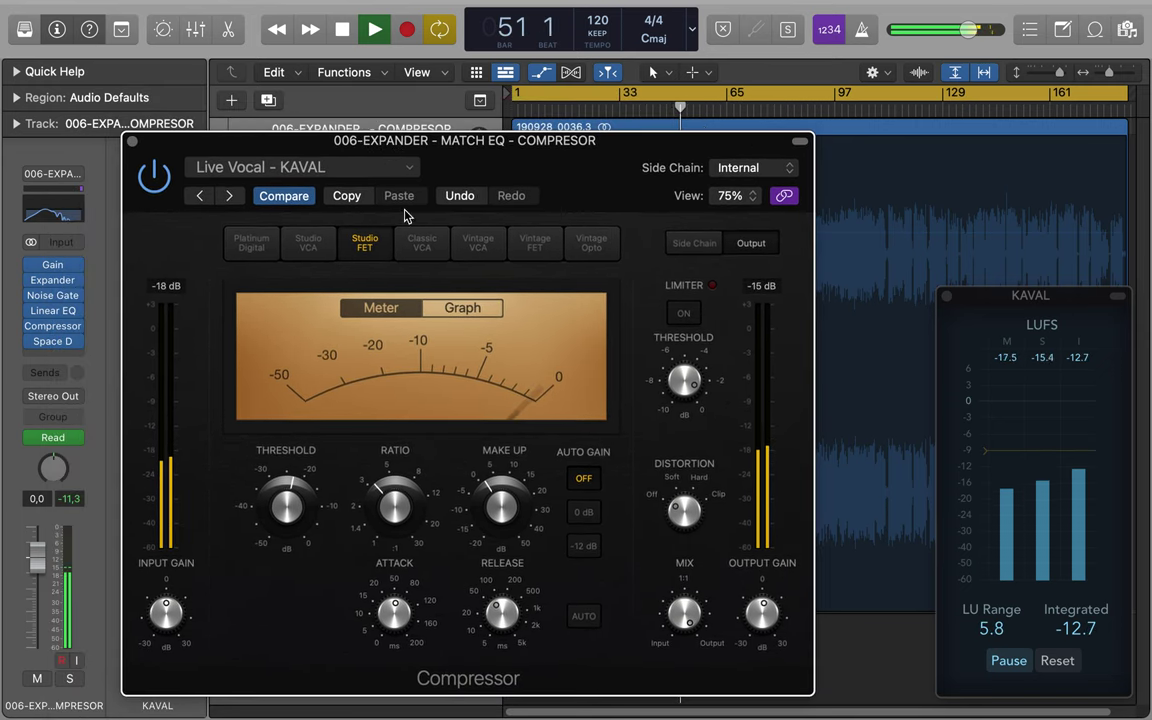
{"action": "mouse_move", "coordinate": [287, 503]}
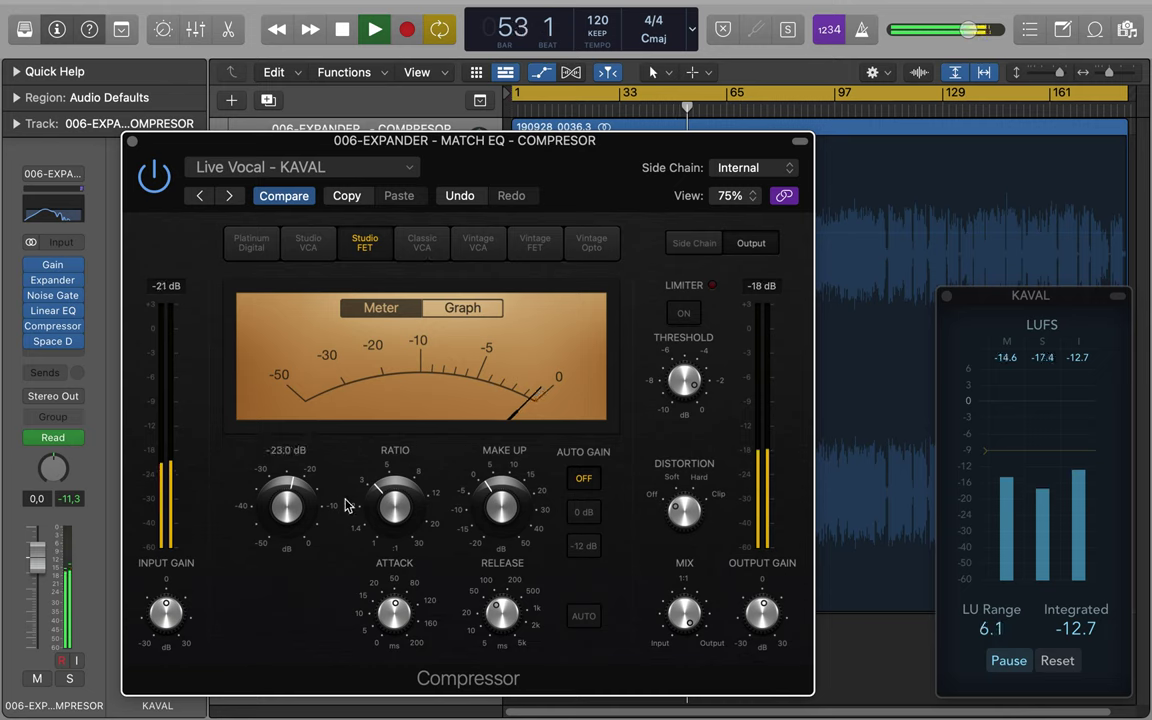
{"action": "mouse_move", "coordinate": [396, 510]}
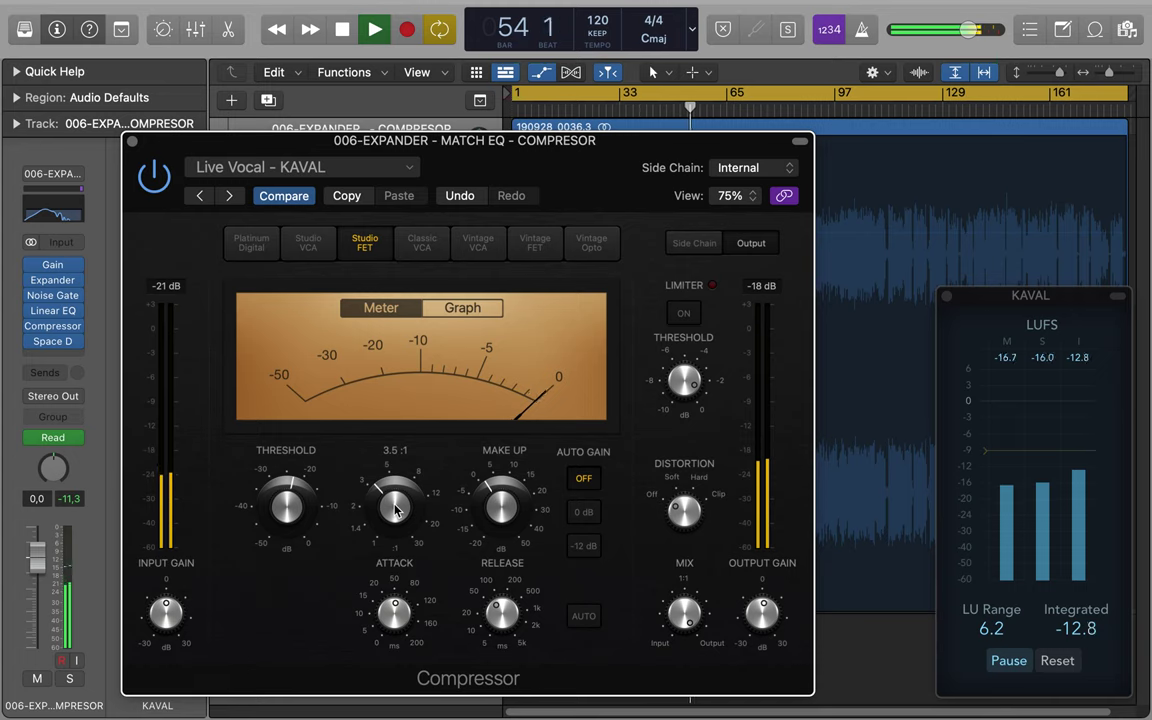
{"action": "mouse_move", "coordinate": [507, 512]}
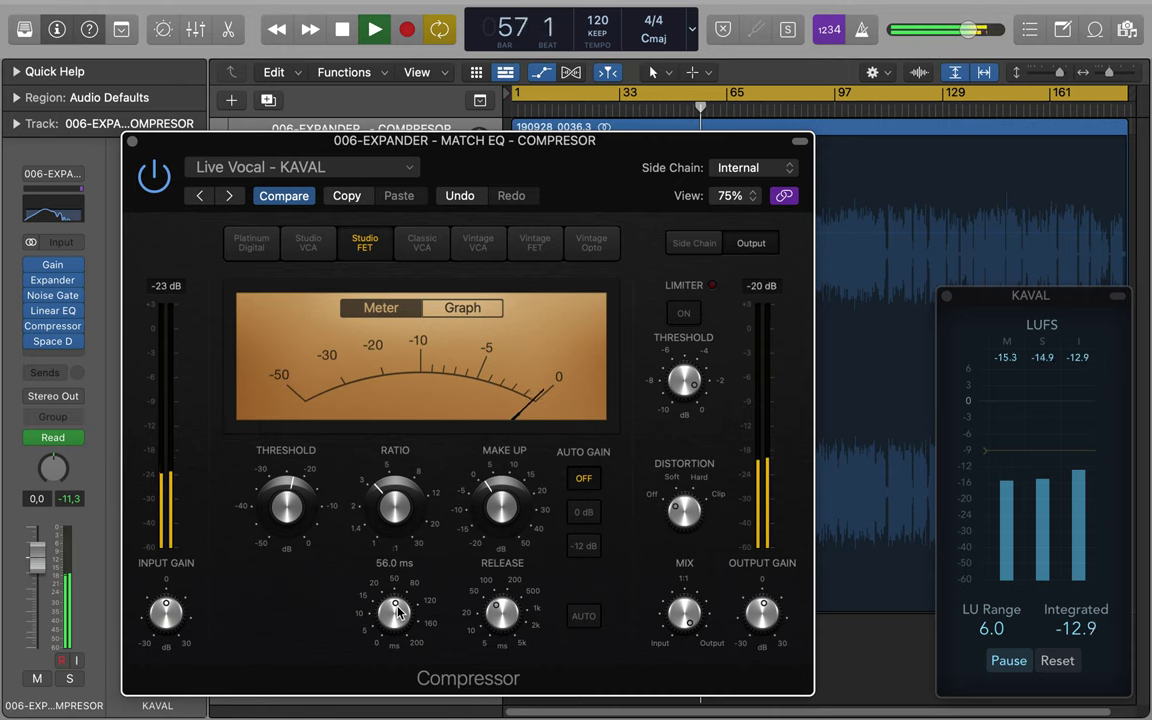
{"action": "mouse_move", "coordinate": [512, 615]}
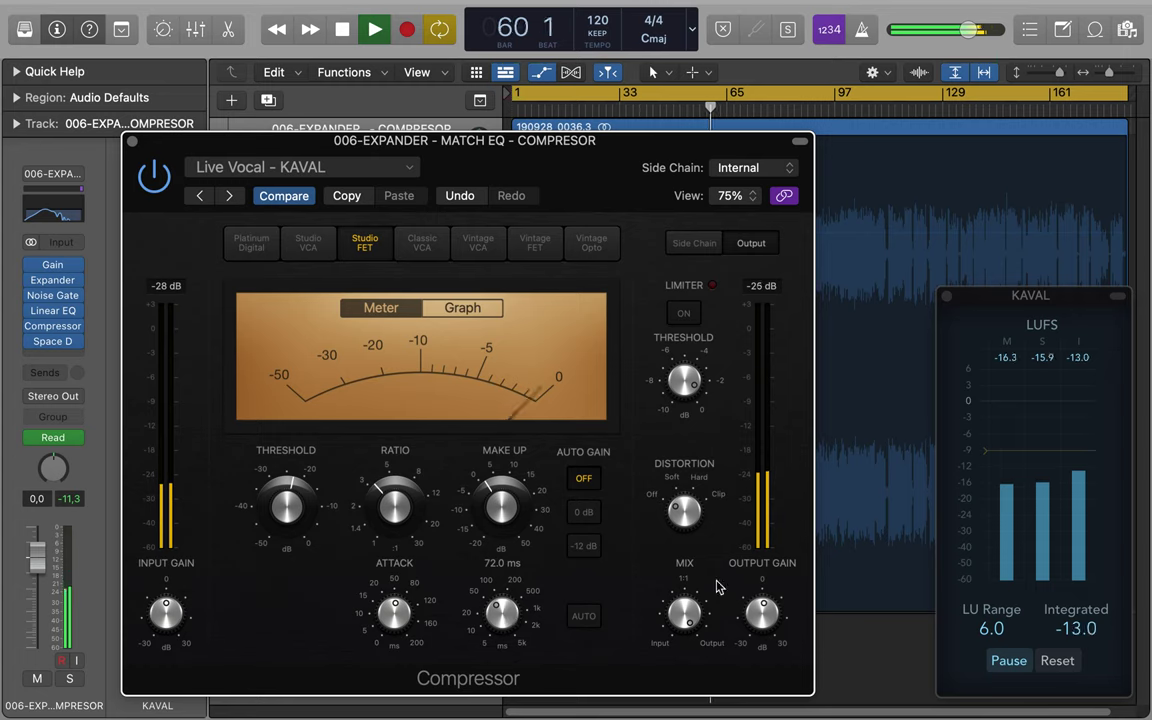
{"action": "mouse_move", "coordinate": [760, 615]}
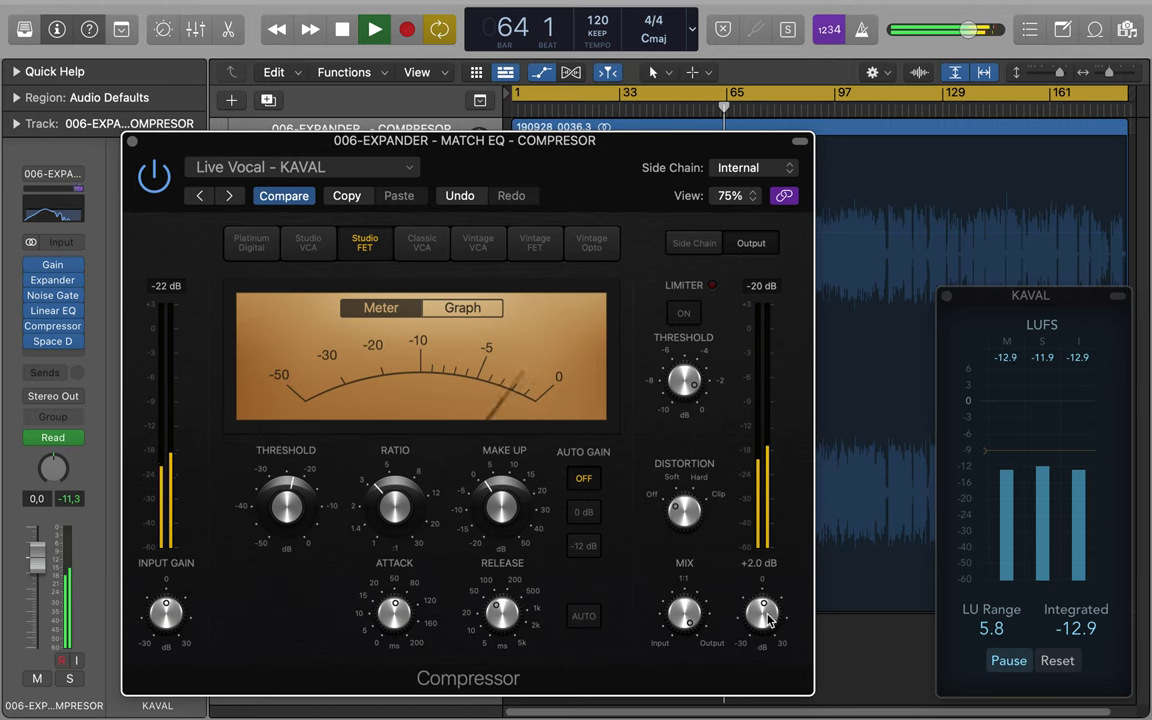
{"action": "left_click", "coordinate": [57, 343]}
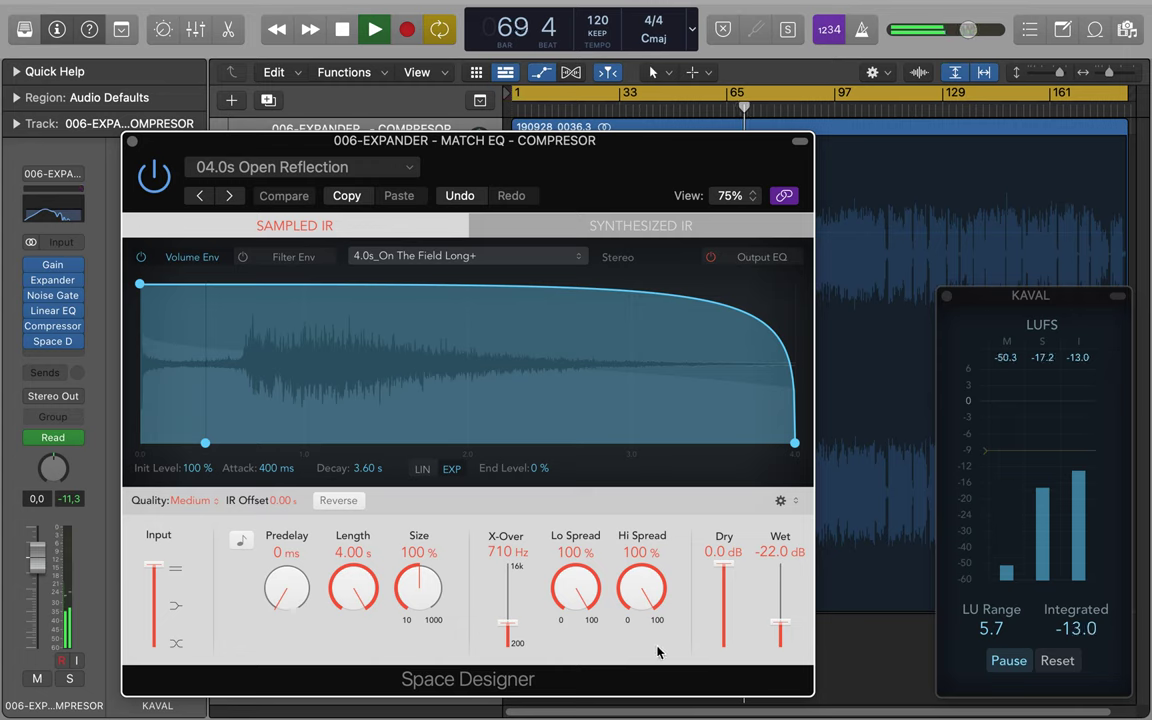
{"action": "left_click", "coordinate": [134, 143]}
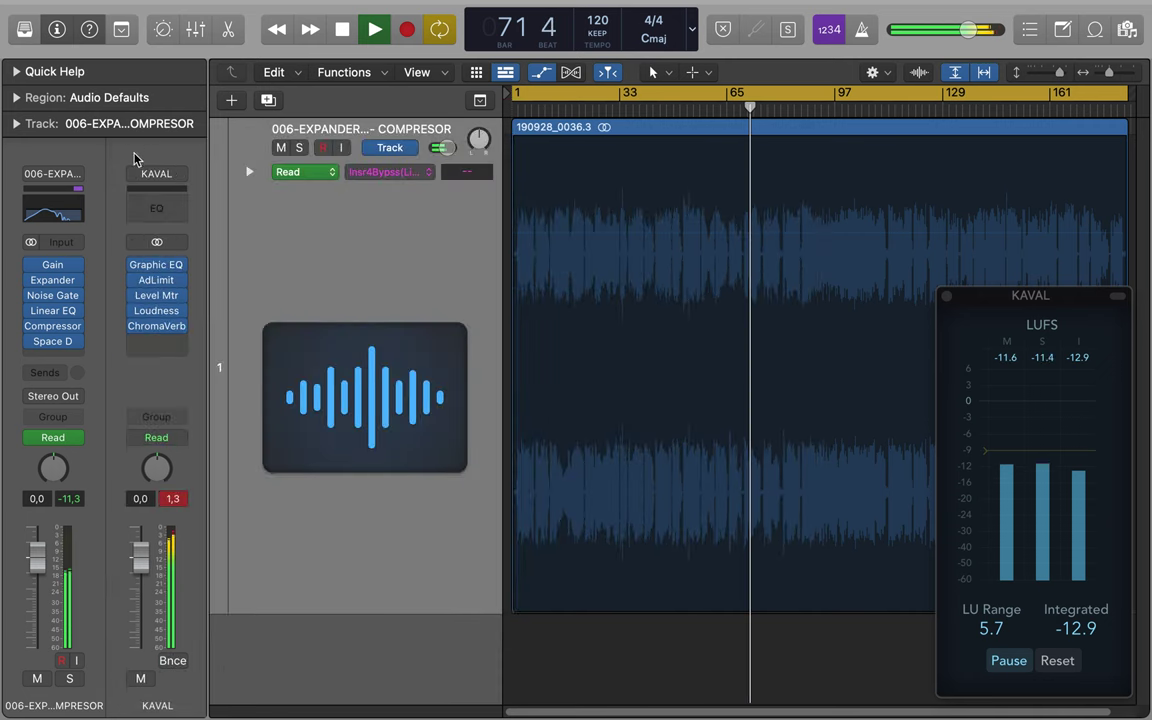
Review the Vintage Graphic EQ and Adaptive Limiter settings on the KAVAL channel.
{"action": "left_click", "coordinate": [156, 266]}
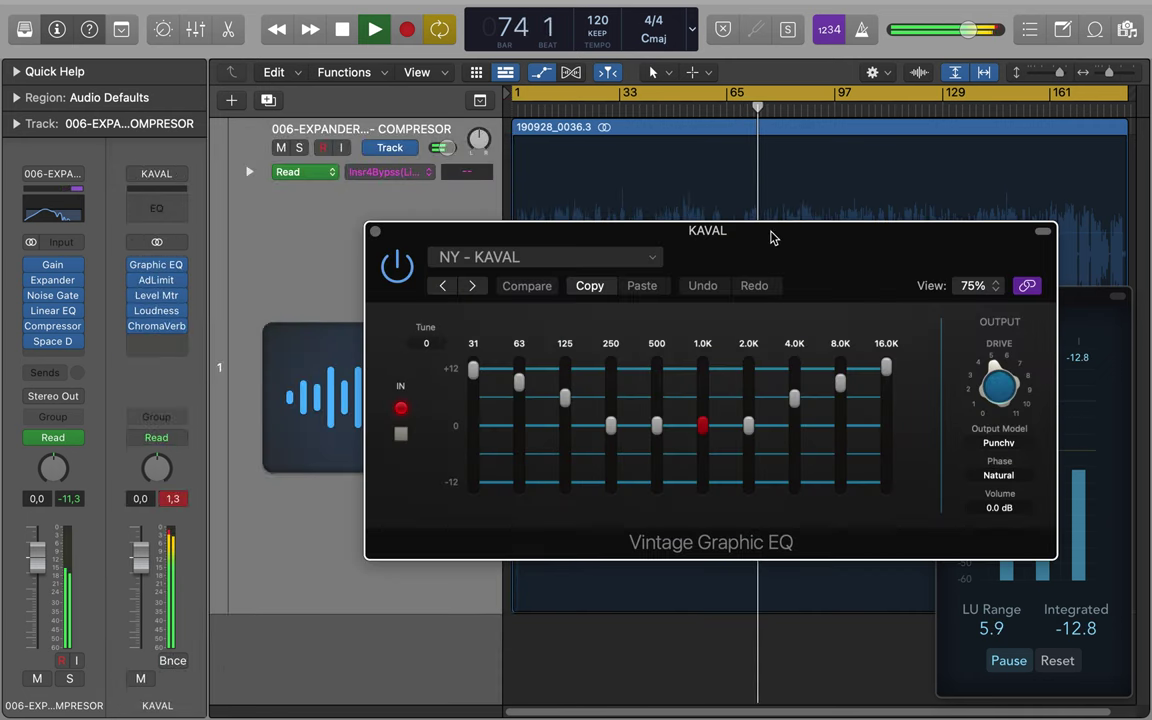
{"action": "left_click_drag", "start_coordinate": [762, 235], "coordinate": [549, 300]}
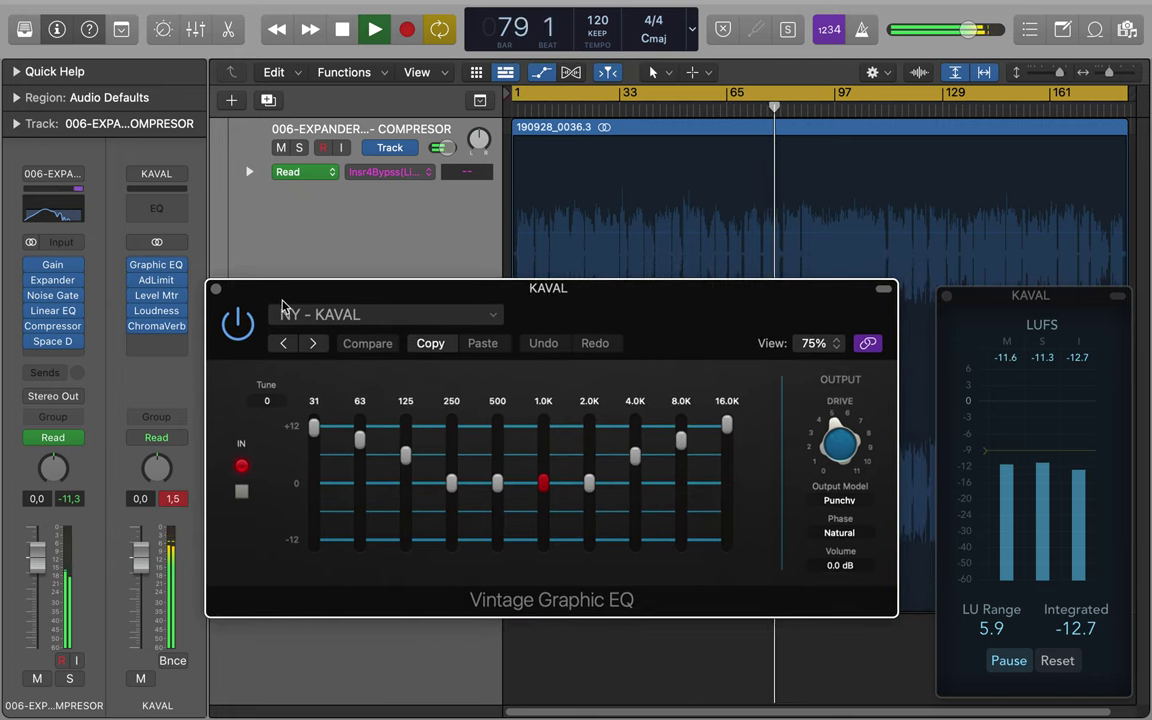
{"action": "left_click", "coordinate": [158, 281]}
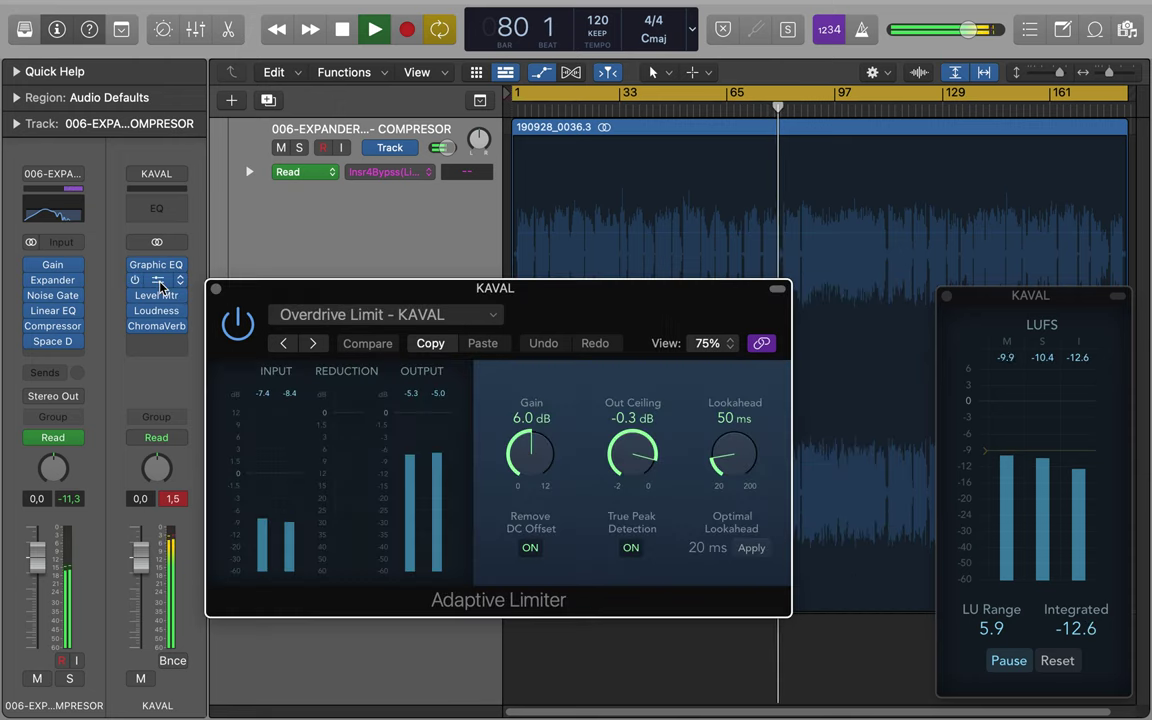
{"action": "left_click_drag", "start_coordinate": [449, 292], "coordinate": [489, 276]}
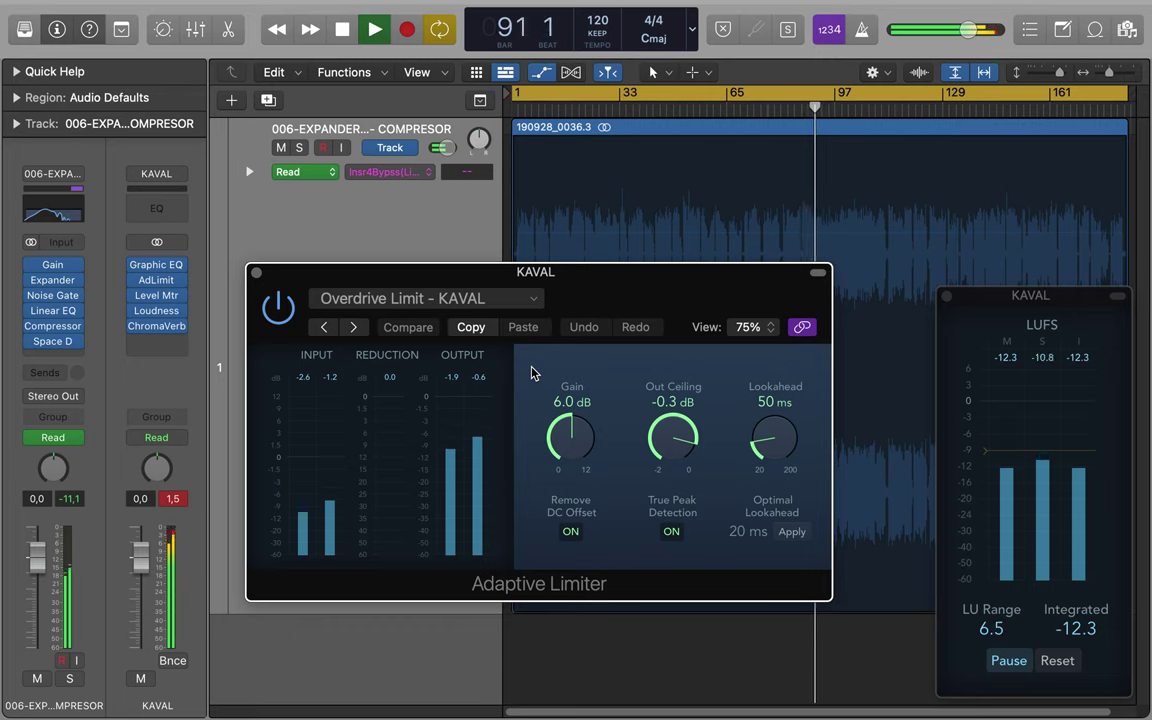
Open the KAVAL channel's Level Meter, switch it to the Horizontal view, and reposition it over the lower part of the track.
{"action": "left_click", "coordinate": [161, 302]}
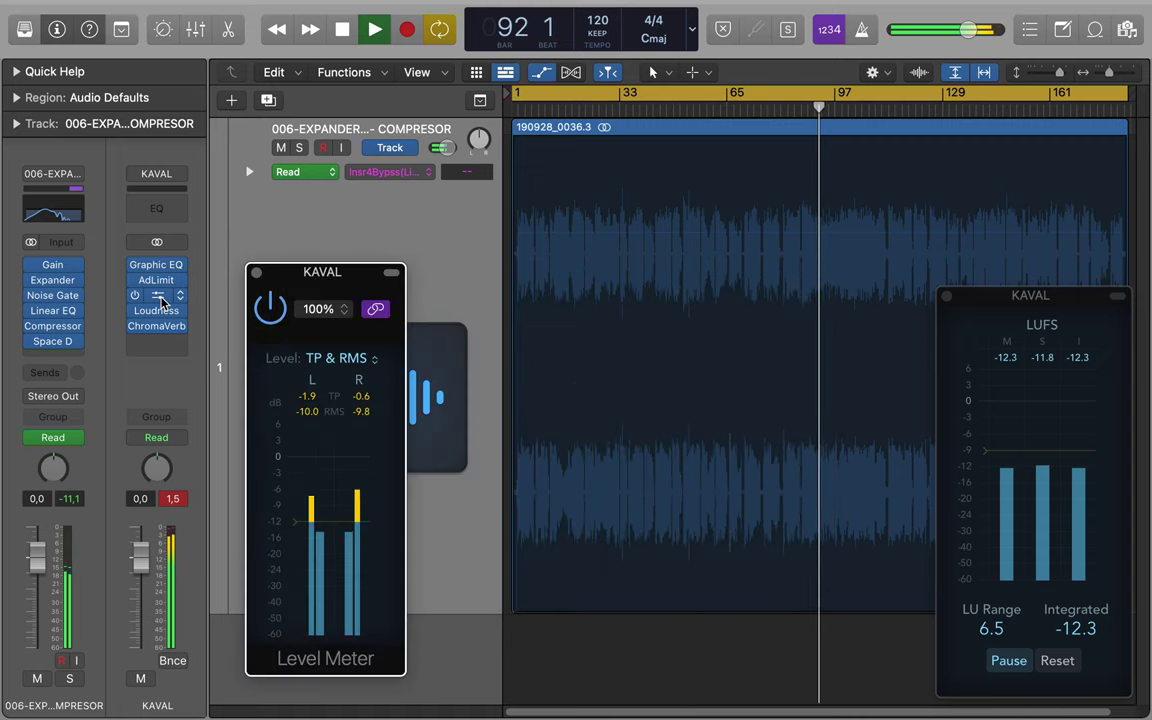
{"action": "left_click", "coordinate": [346, 313]}
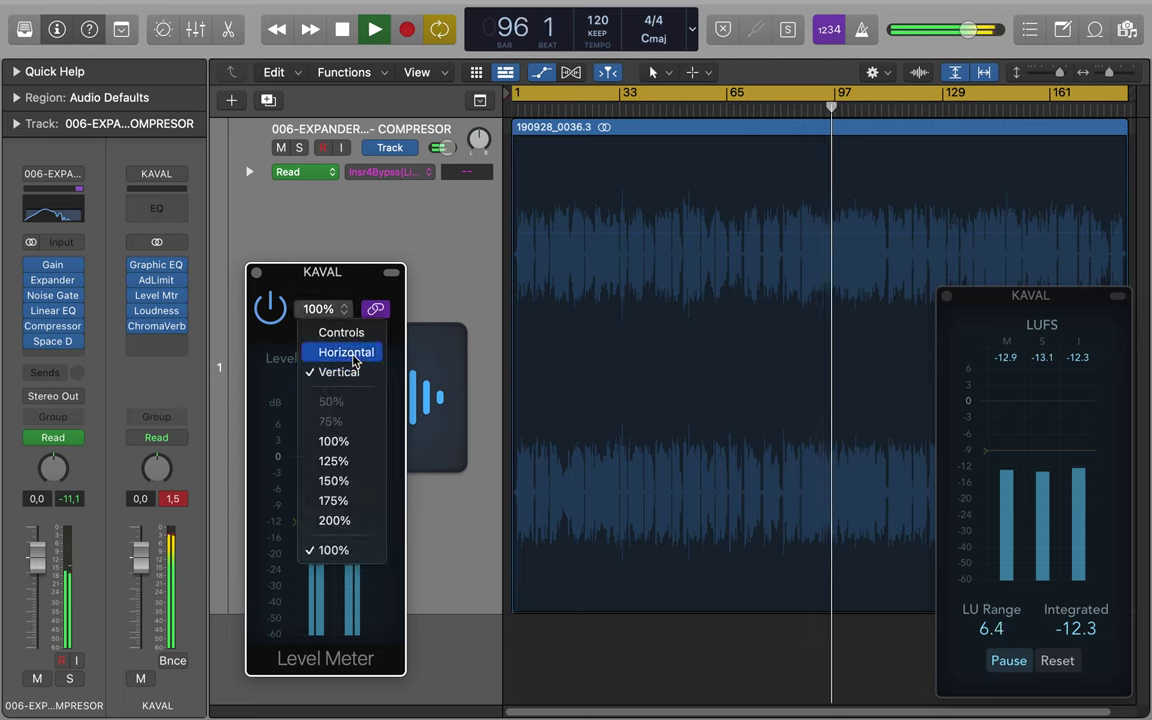
{"action": "left_click", "coordinate": [353, 354]}
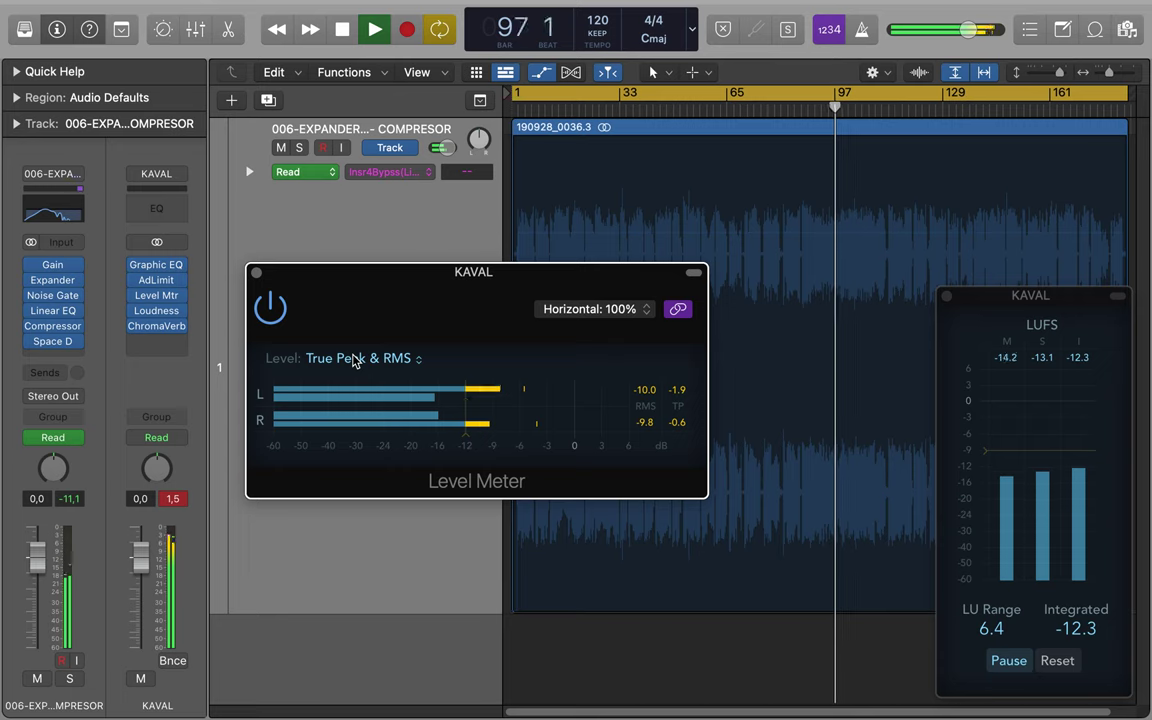
{"action": "left_click_drag", "start_coordinate": [459, 285], "coordinate": [663, 452]}
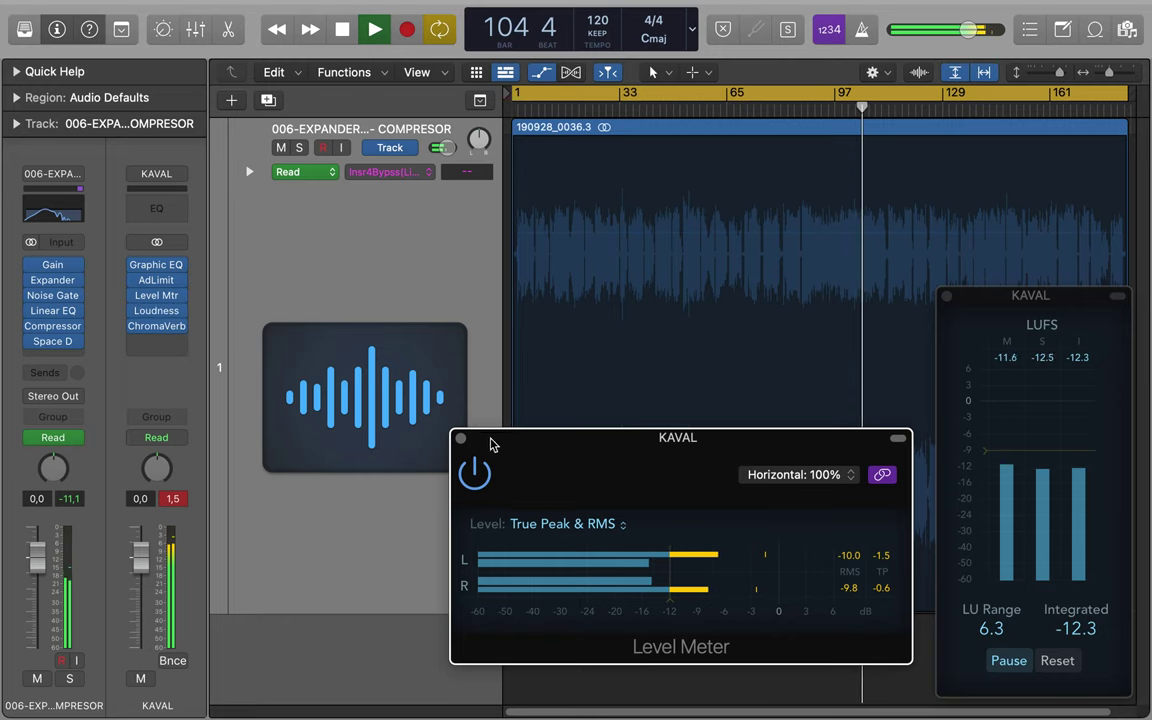
Open the KAVAL channel's Loudness Meter, place it over the end of the audio region, and collapse its window header.
{"action": "left_click", "coordinate": [158, 311]}
{"action": "left_click_drag", "start_coordinate": [565, 446], "coordinate": [1048, 226]}
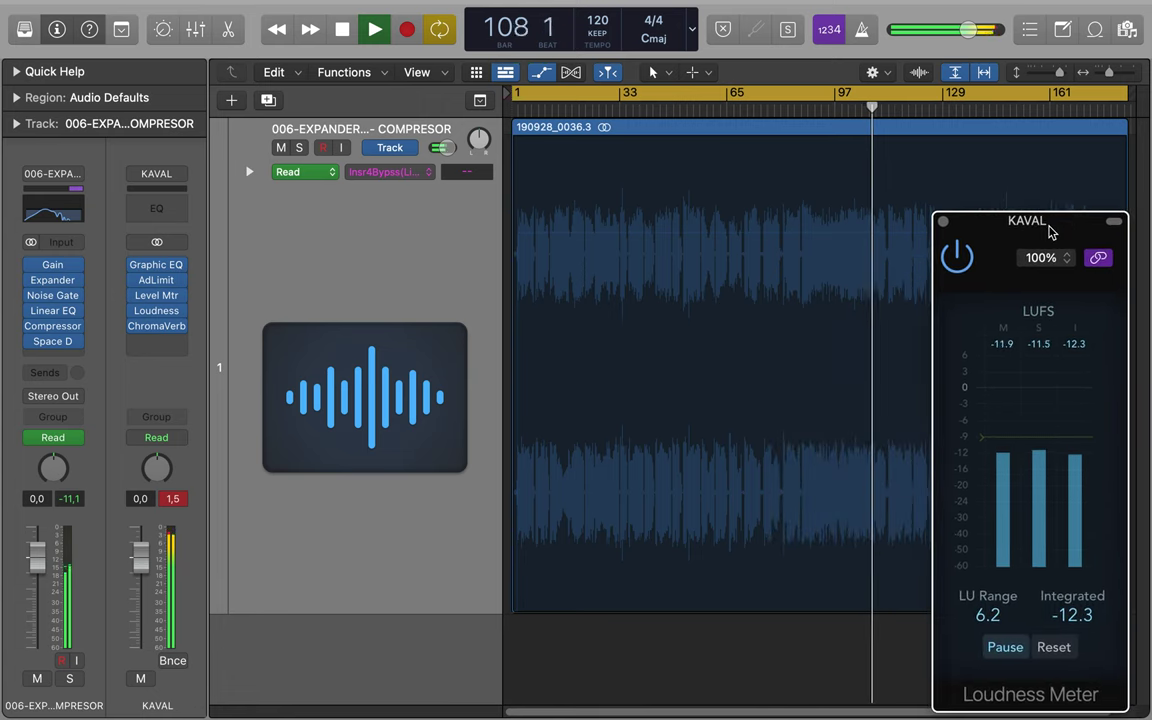
{"action": "double_click", "coordinate": [1048, 226]}
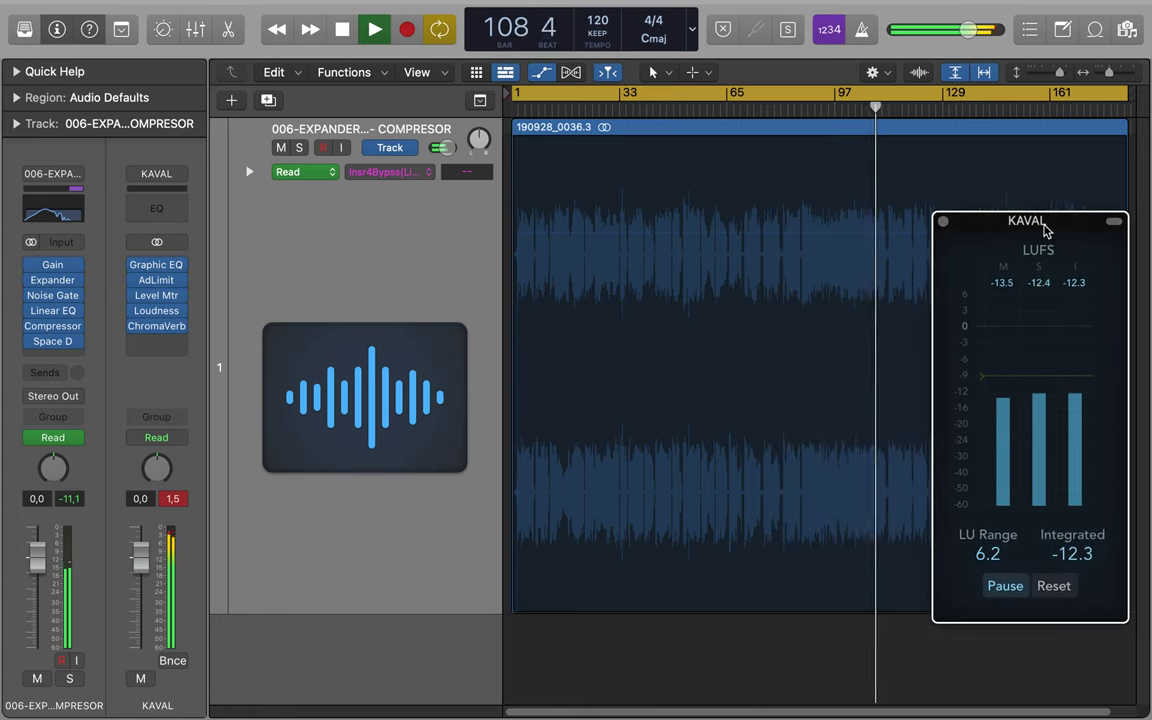
{"action": "left_click_drag", "start_coordinate": [1045, 222], "coordinate": [1043, 285]}
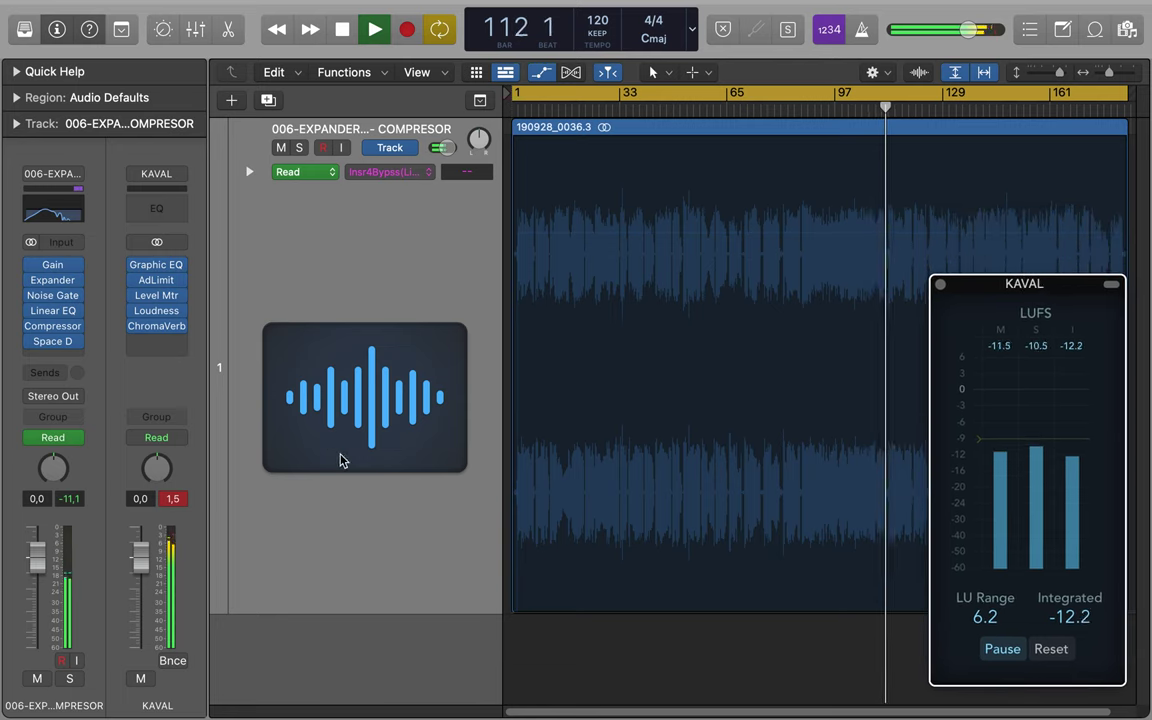
Open ChromaVerb on the KAVAL channel, bring its window fully into view, and examine the damping EQ and reverb settings.
{"action": "left_click", "coordinate": [159, 331]}
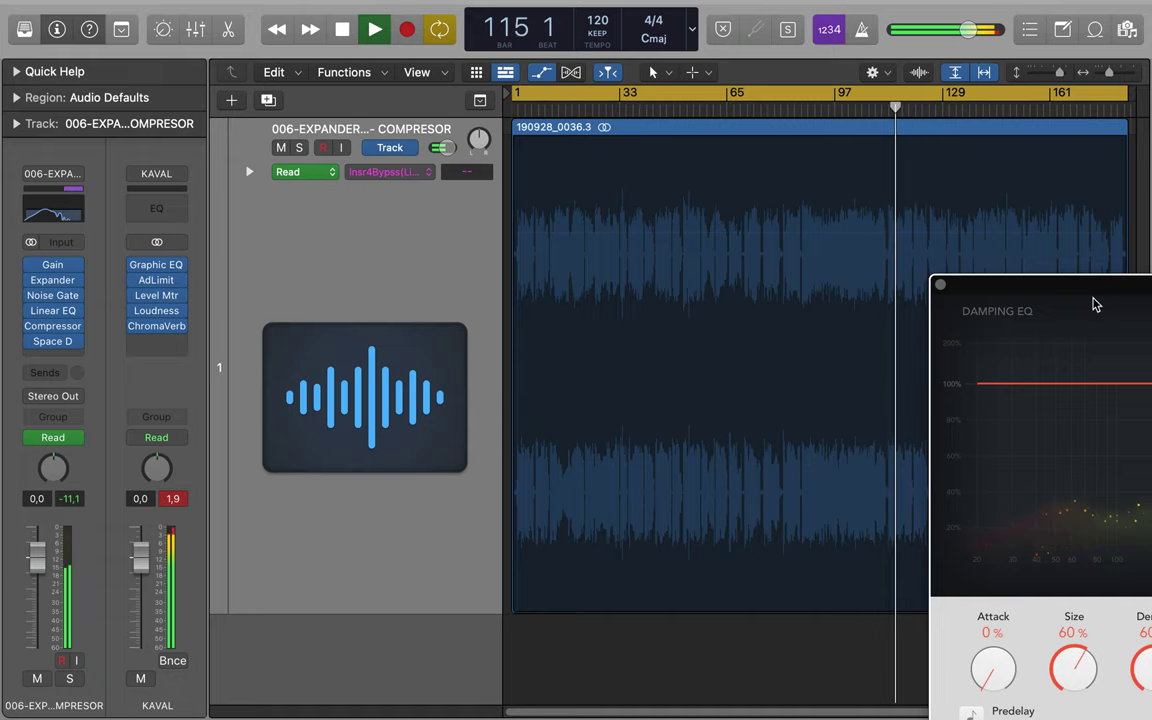
{"action": "left_click_drag", "start_coordinate": [1090, 291], "coordinate": [403, 212]}
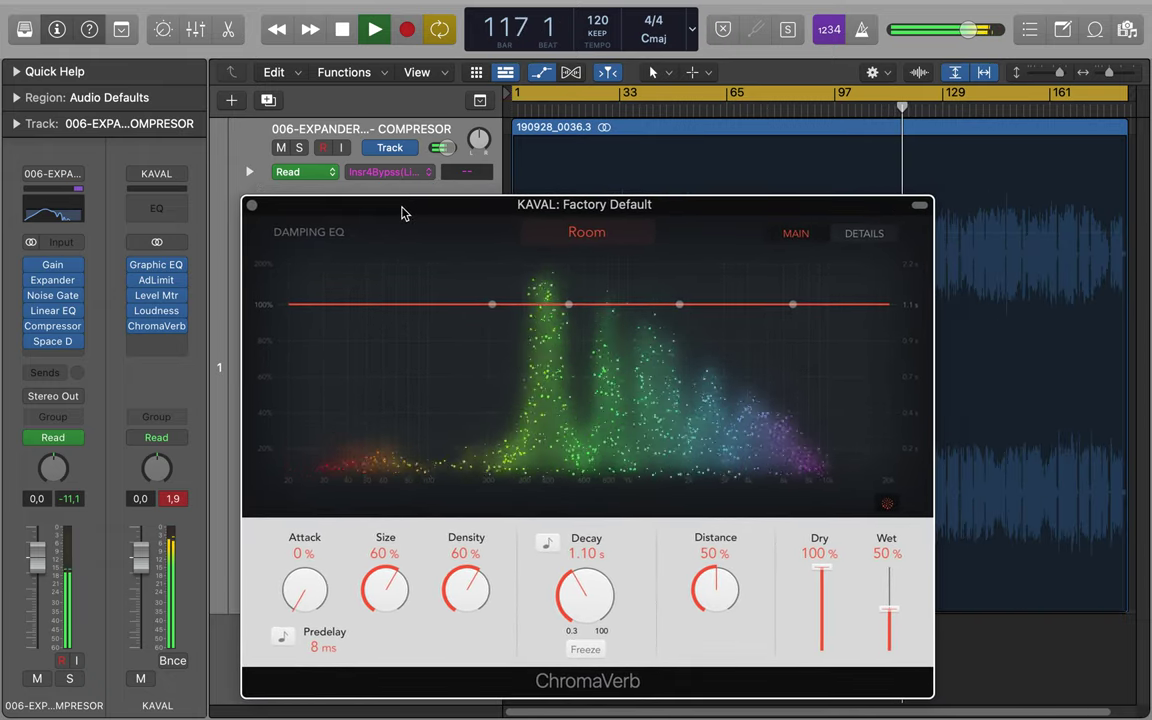
{"action": "mouse_move", "coordinate": [499, 314]}
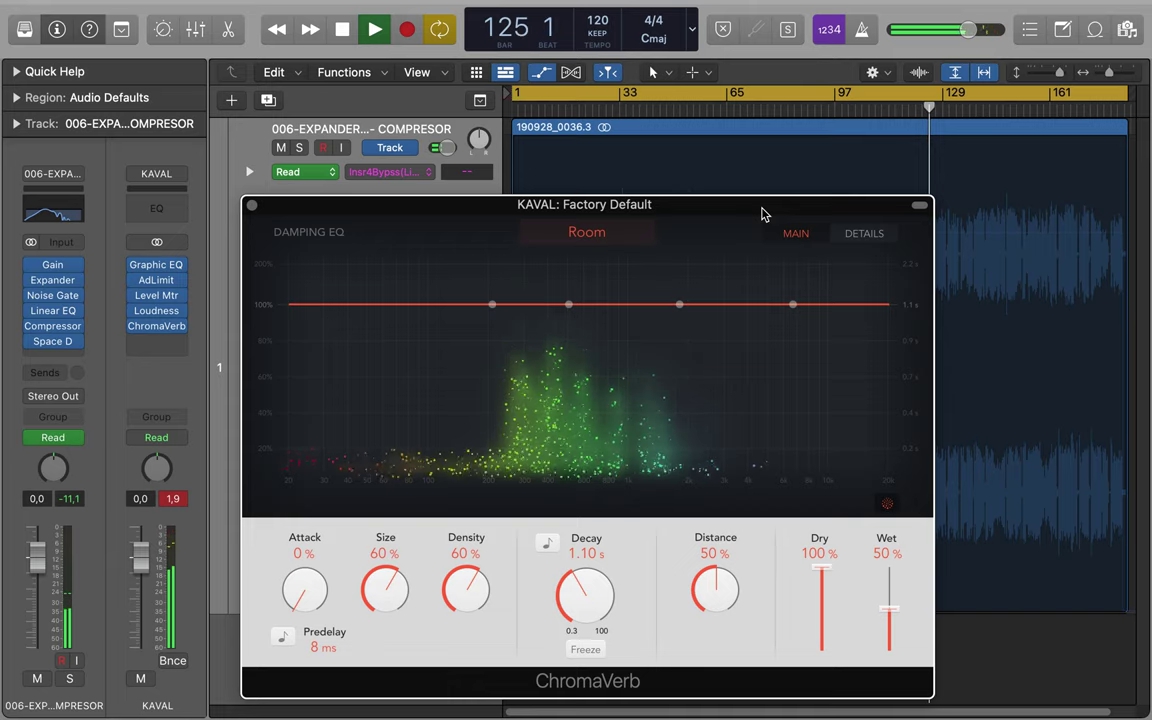
{"action": "mouse_move", "coordinate": [762, 214]}
{"action": "left_mouse_down"}
{"action": "mouse_move", "coordinate": [789, 165]}
{"action": "mouse_move", "coordinate": [779, 174]}
{"action": "mouse_move", "coordinate": [840, 245]}
{"action": "mouse_move", "coordinate": [805, 242]}
{"action": "mouse_move", "coordinate": [753, 205]}
{"action": "left_mouse_up"}
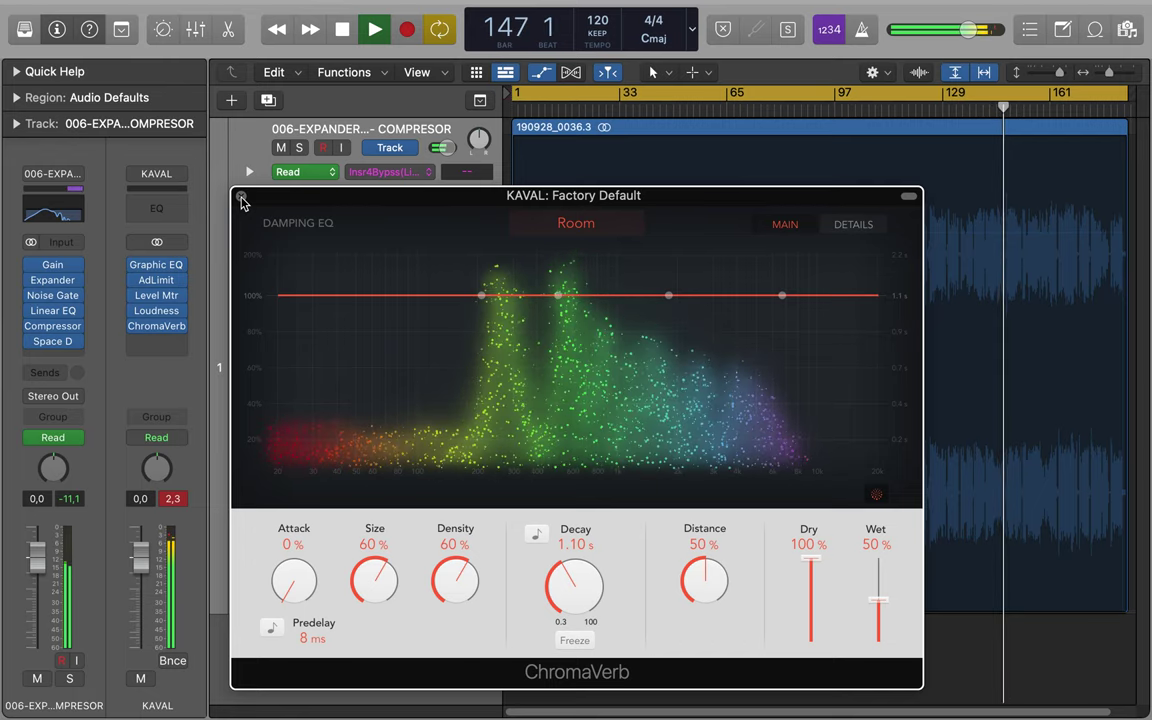
Stop playback, close the ChromaVerb window, and remove ChromaVerb from the KAVAL channel.
{"action": "key", "text": "space"}
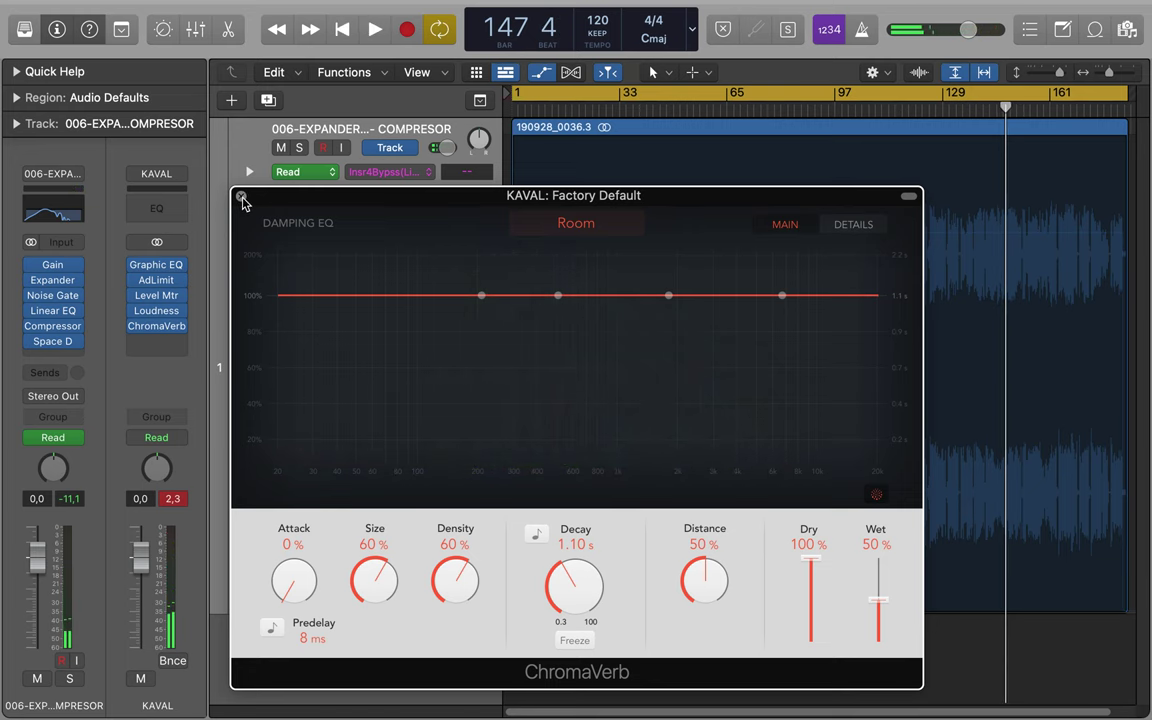
{"action": "left_click", "coordinate": [240, 197]}
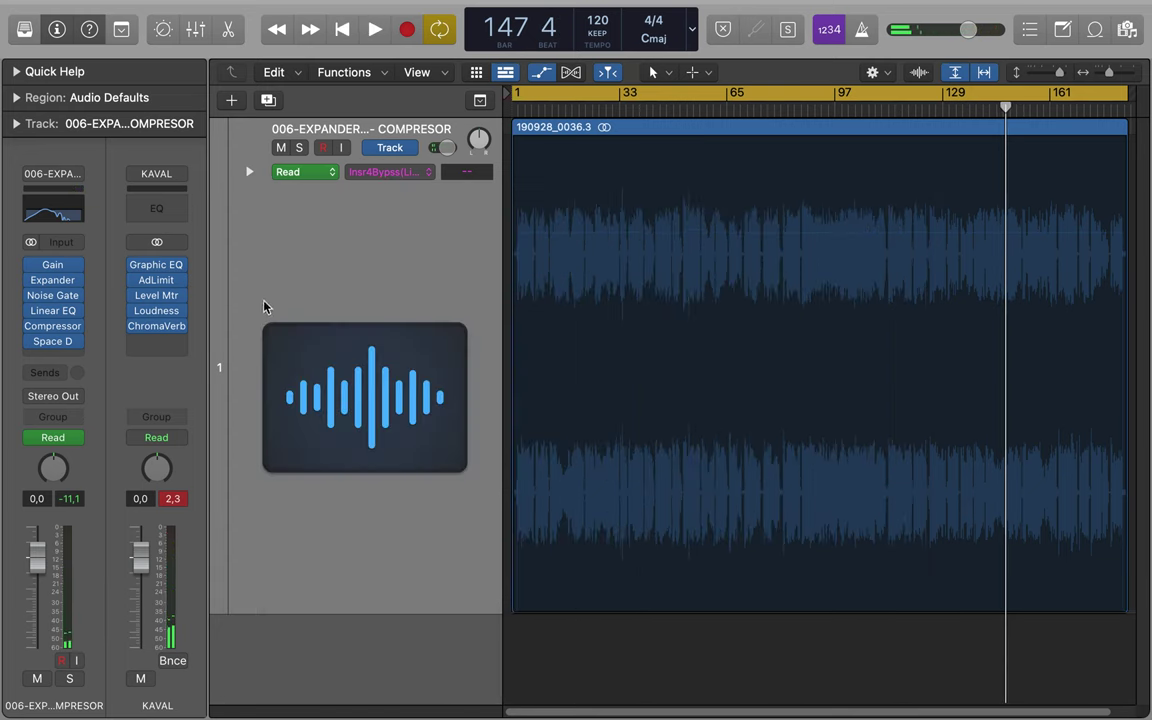
{"action": "left_click", "coordinate": [181, 327]}
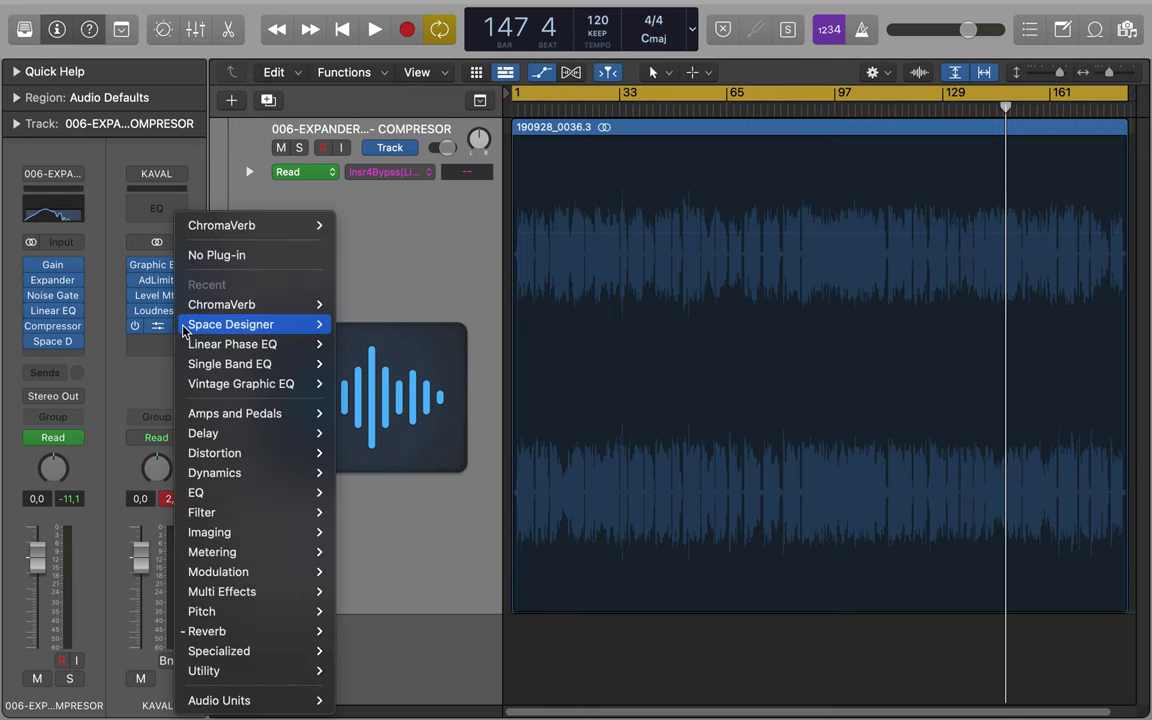
{"action": "left_click", "coordinate": [208, 255]}
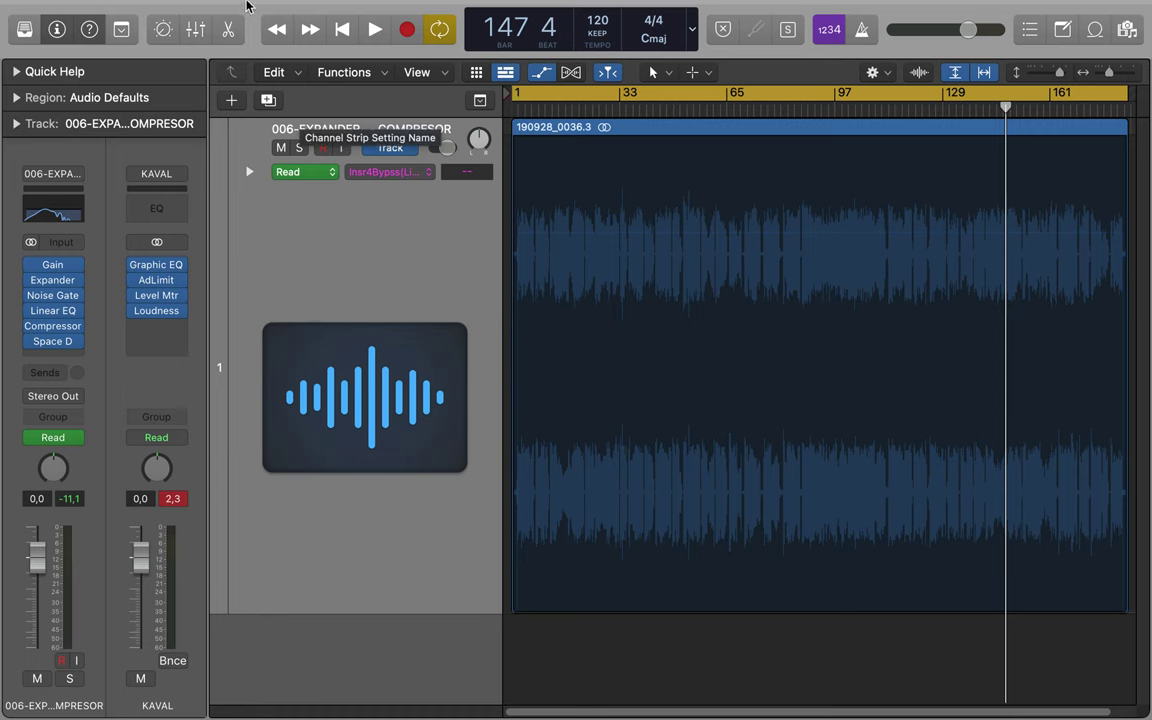
Save the project under the name Project 36 - B in its project folder, replacing the existing version.
{"action": "mouse_move", "coordinate": [253, 5]}
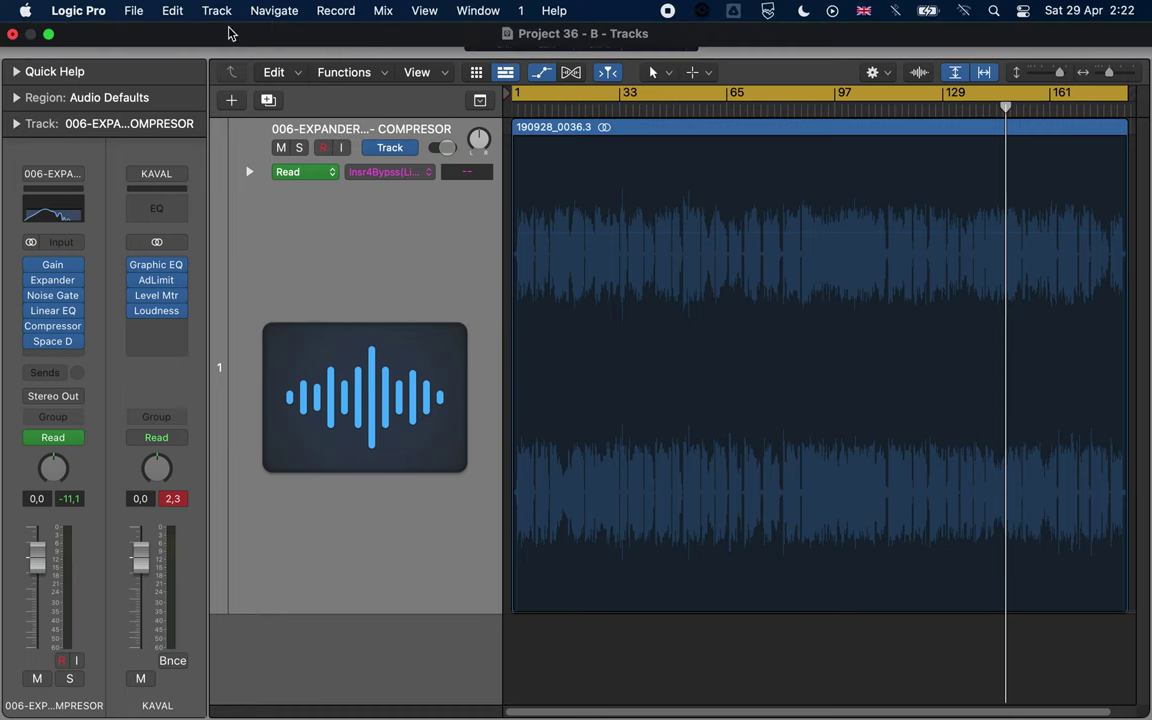
{"action": "left_click", "coordinate": [133, 12]}
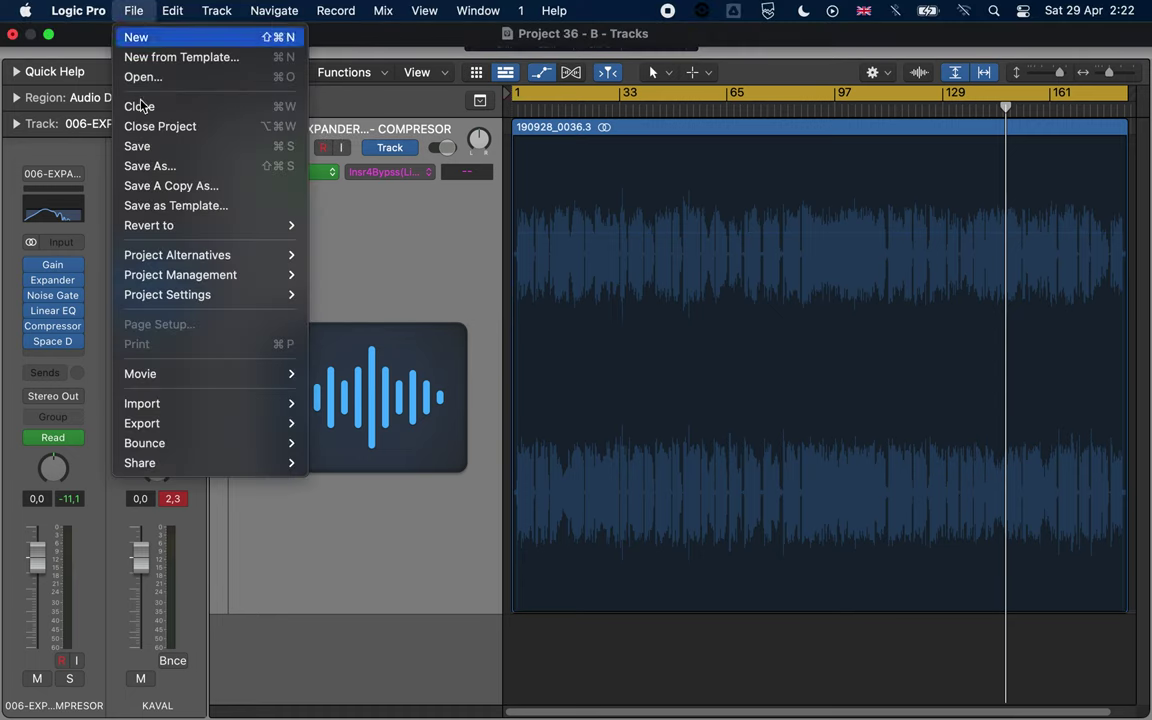
{"action": "left_click", "coordinate": [178, 171]}
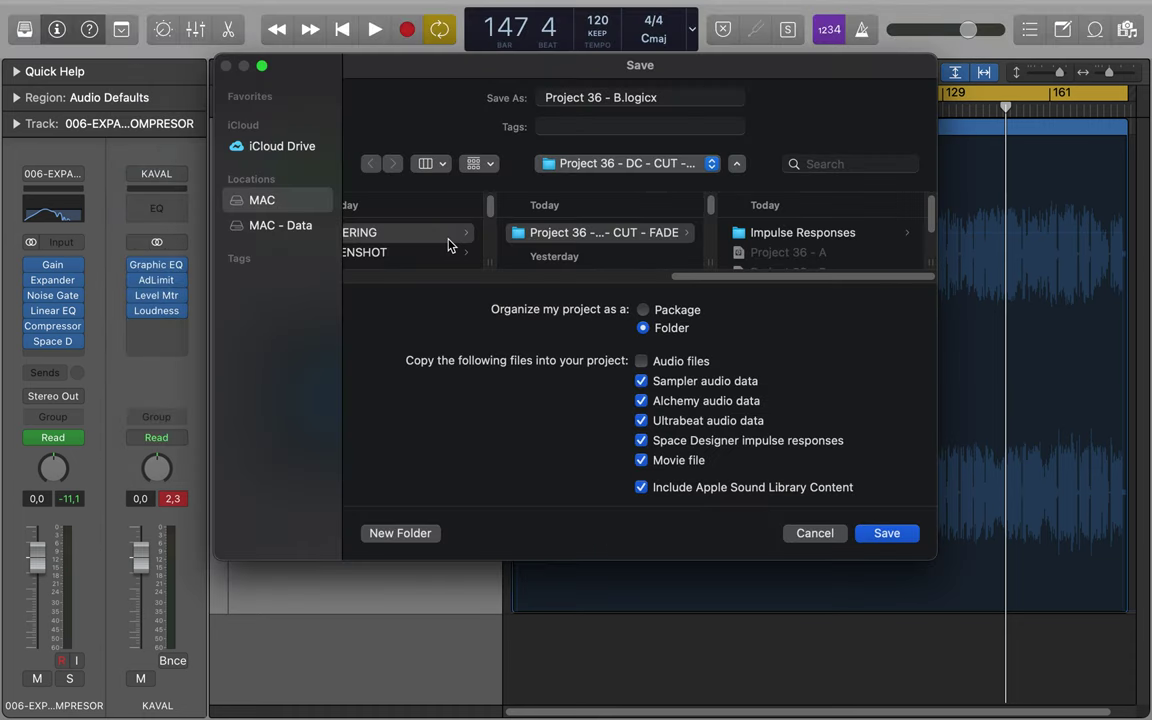
{"action": "left_click", "coordinate": [666, 97]}
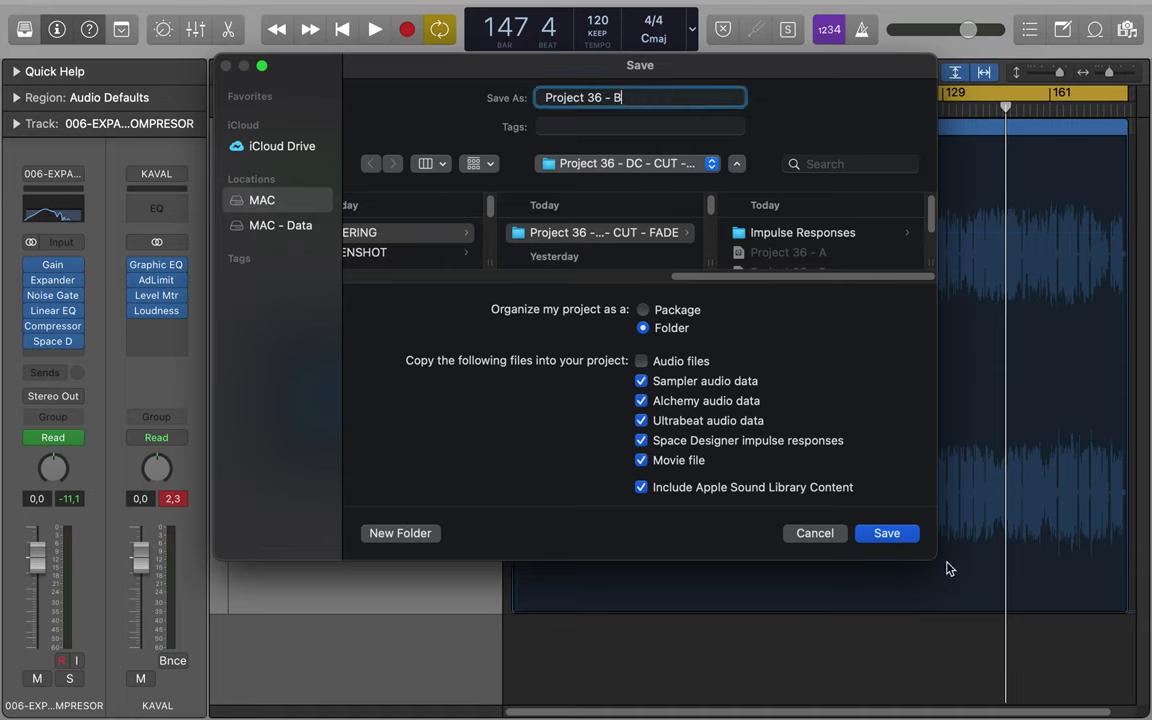
{"action": "left_click", "coordinate": [887, 533]}
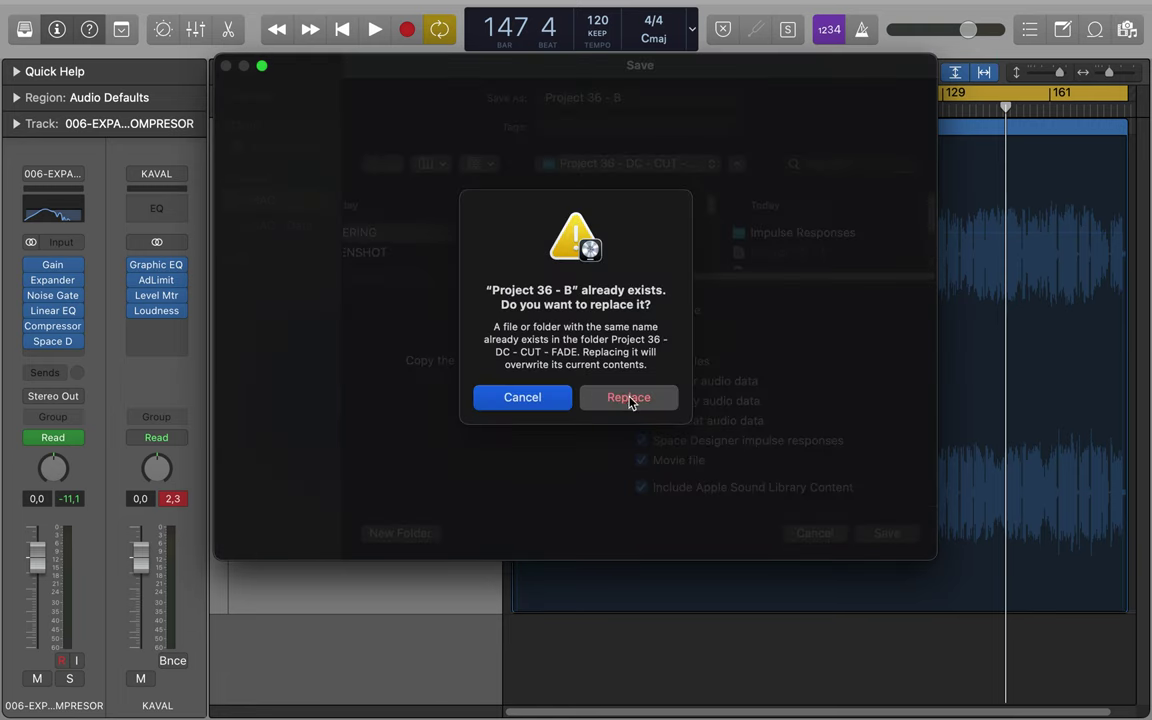
{"action": "left_click", "coordinate": [628, 398]}
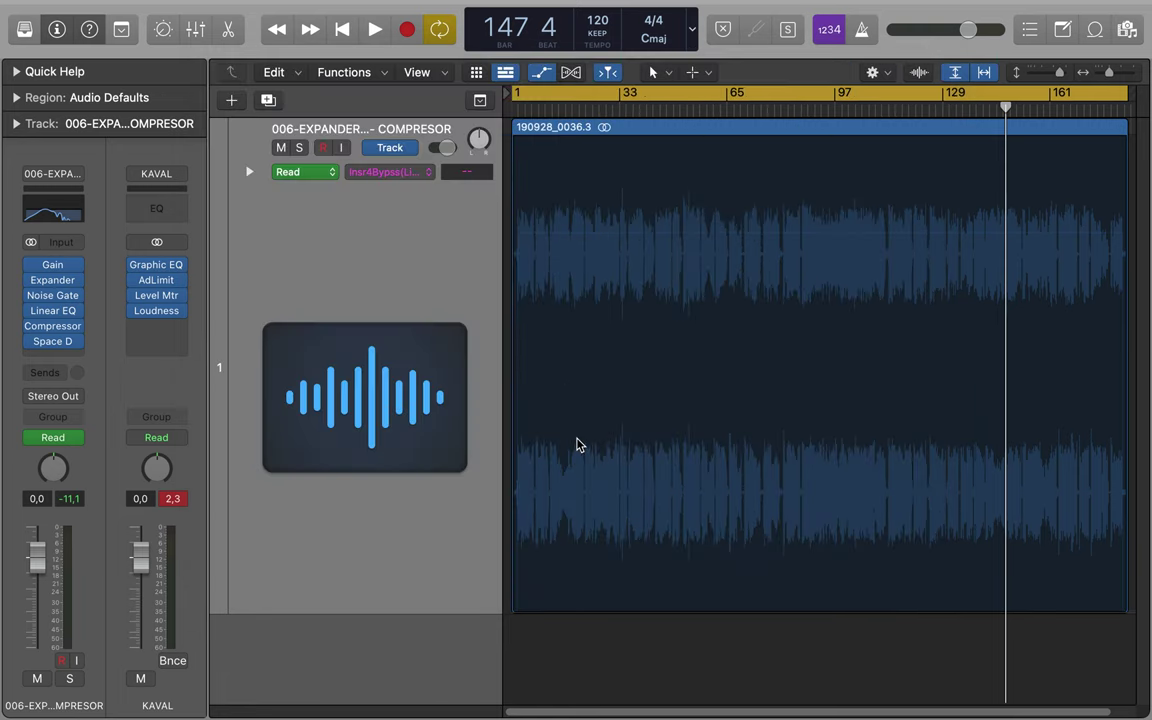
Set up a bounce of the project as a PCM Wave file at 32 Bit (float) resolution with Add to Project enabled.
{"action": "left_click", "coordinate": [420, 560]}
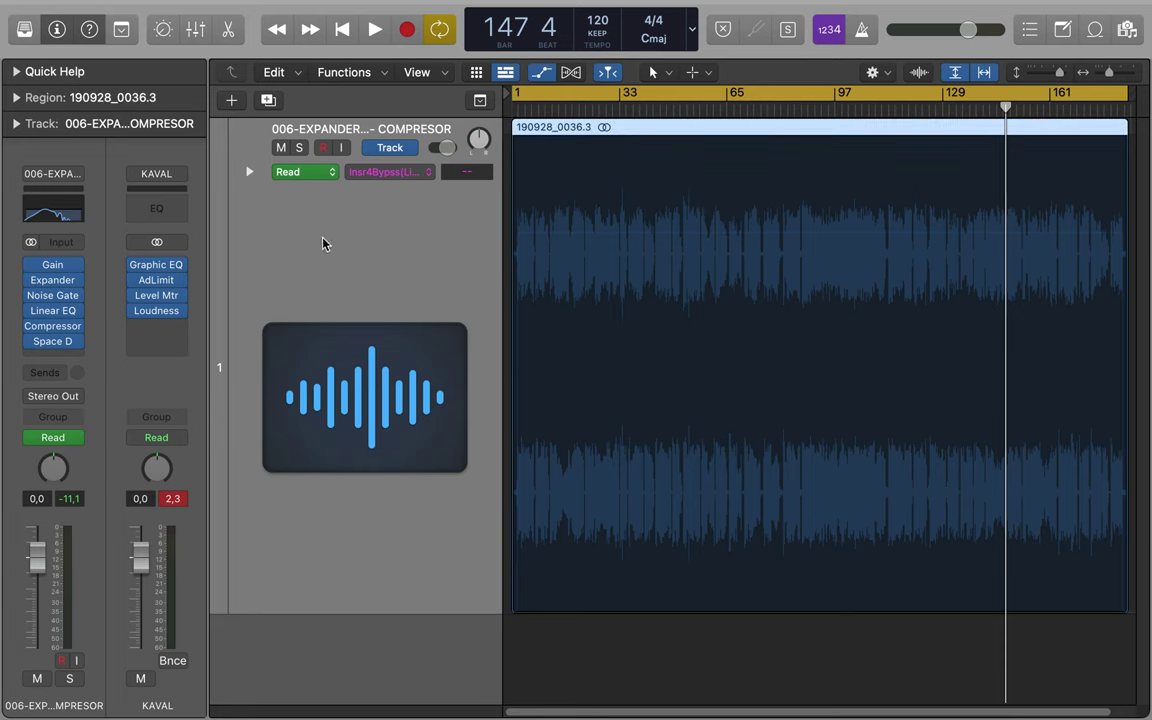
{"action": "mouse_move", "coordinate": [135, 10]}
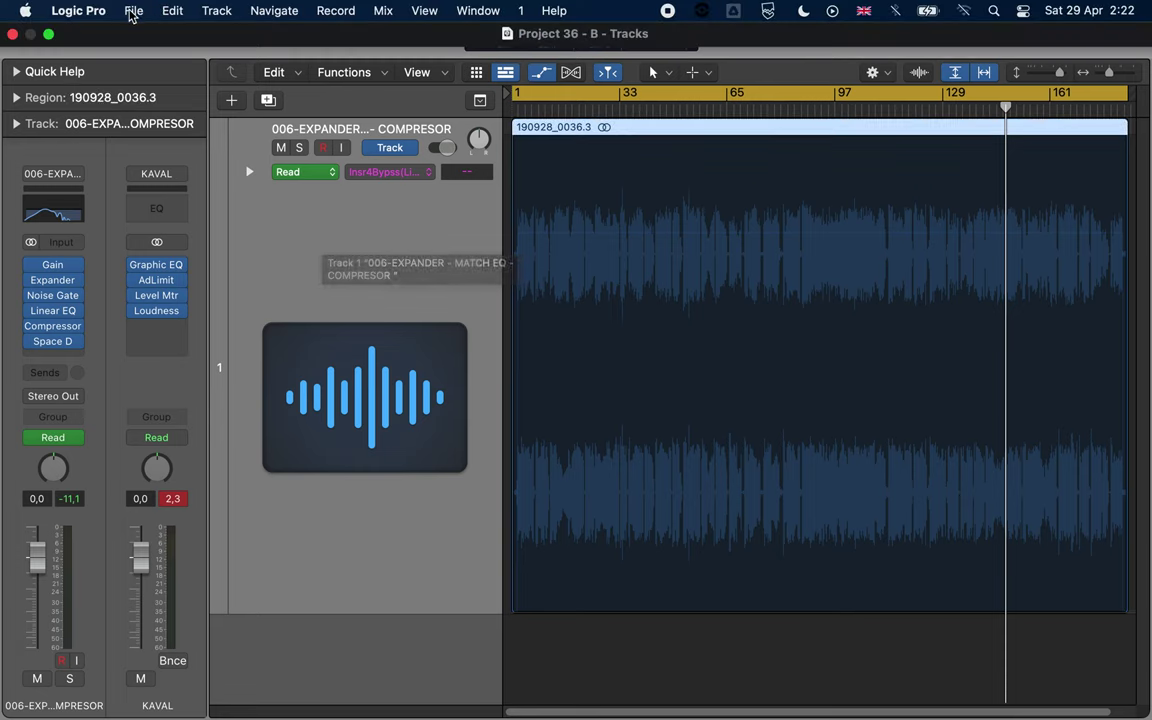
{"action": "left_click", "coordinate": [132, 14]}
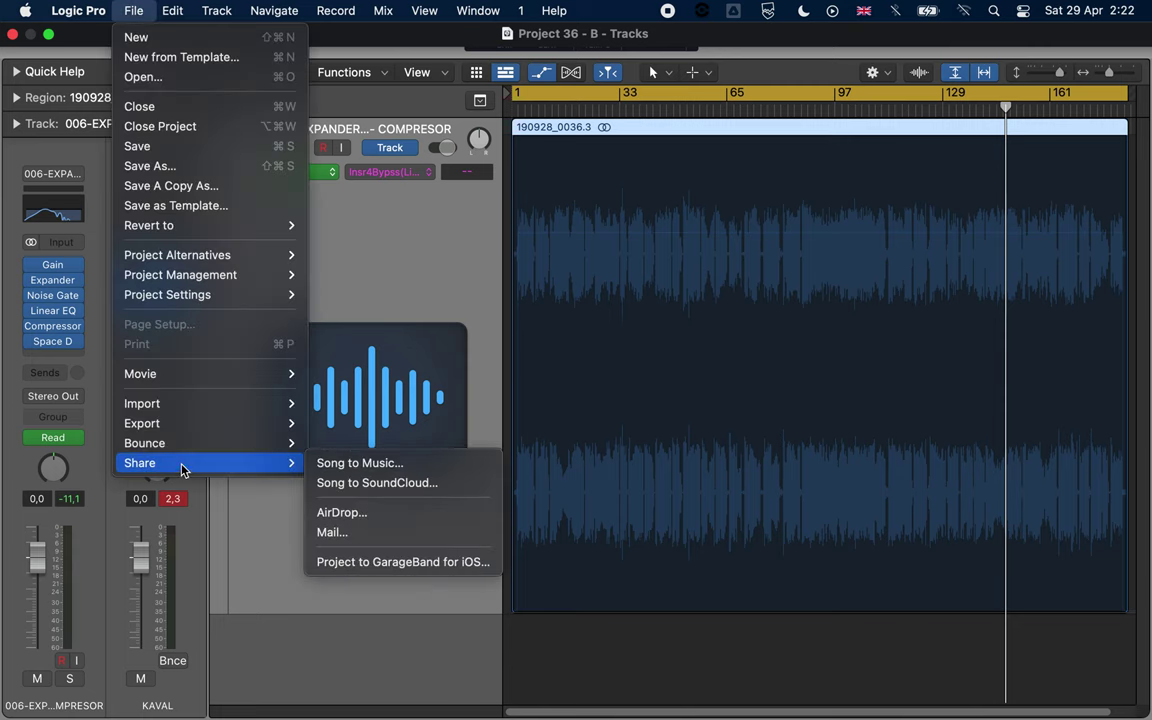
{"action": "mouse_move", "coordinate": [188, 443]}
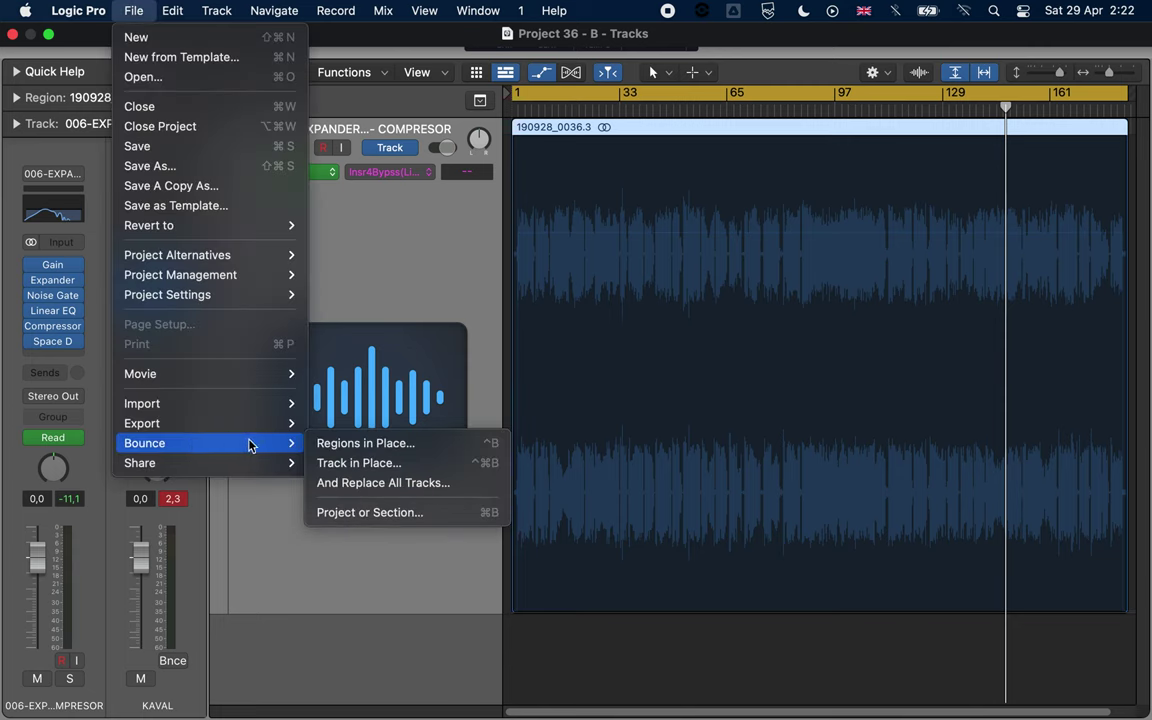
{"action": "left_click", "coordinate": [368, 512]}
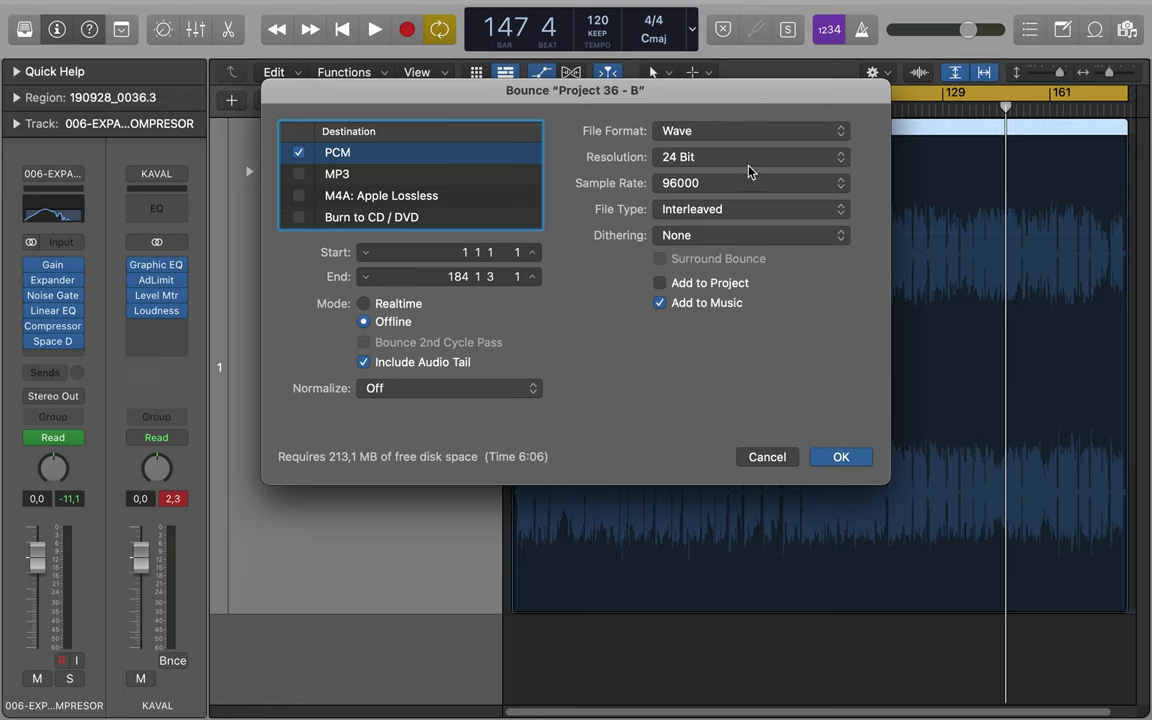
{"action": "left_click", "coordinate": [843, 160]}
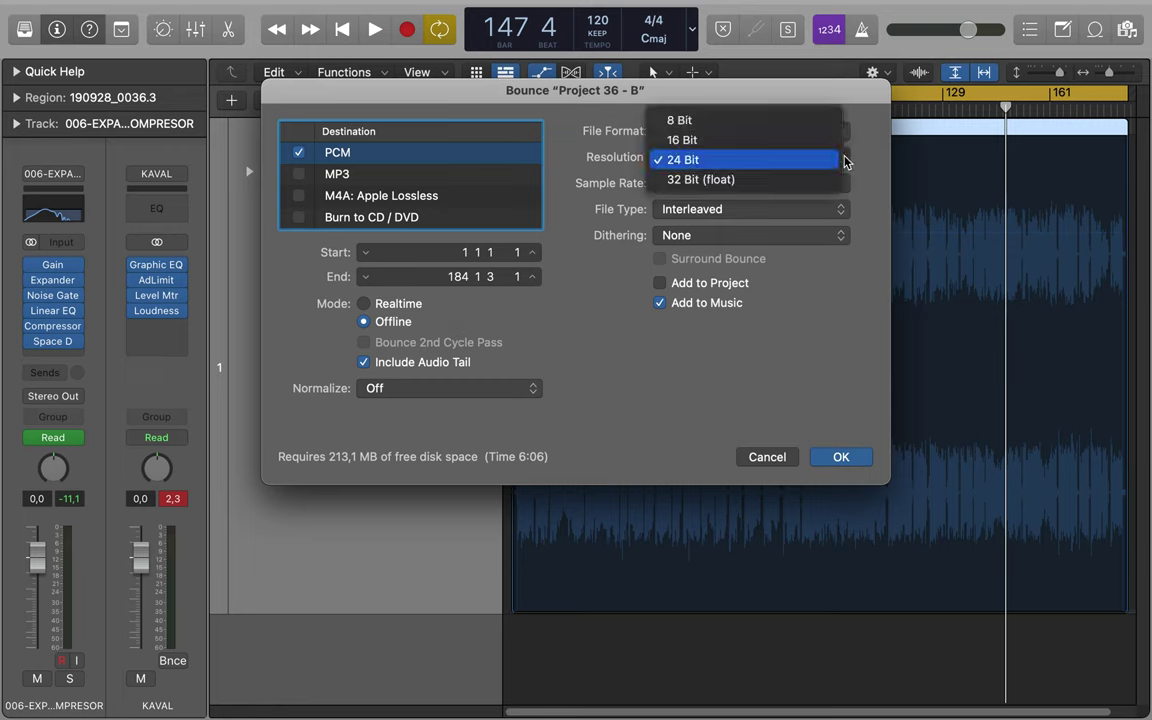
{"action": "left_click", "coordinate": [813, 181]}
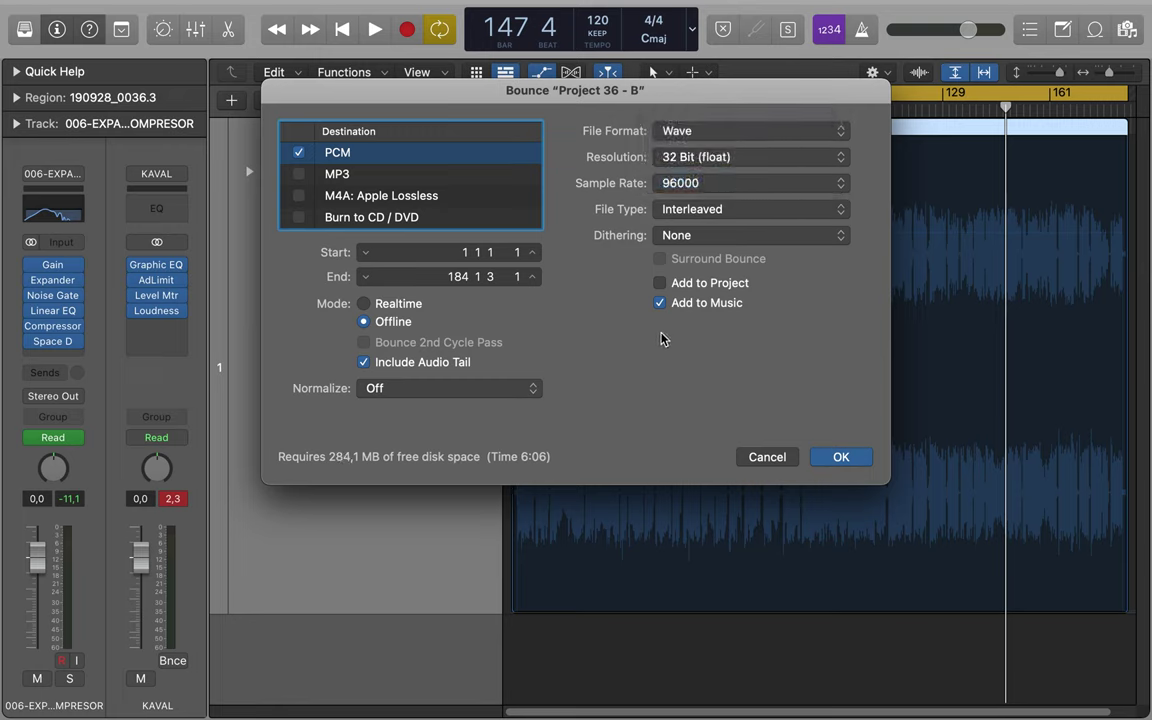
{"action": "left_click", "coordinate": [662, 284]}
{"action": "left_click", "coordinate": [854, 462]}
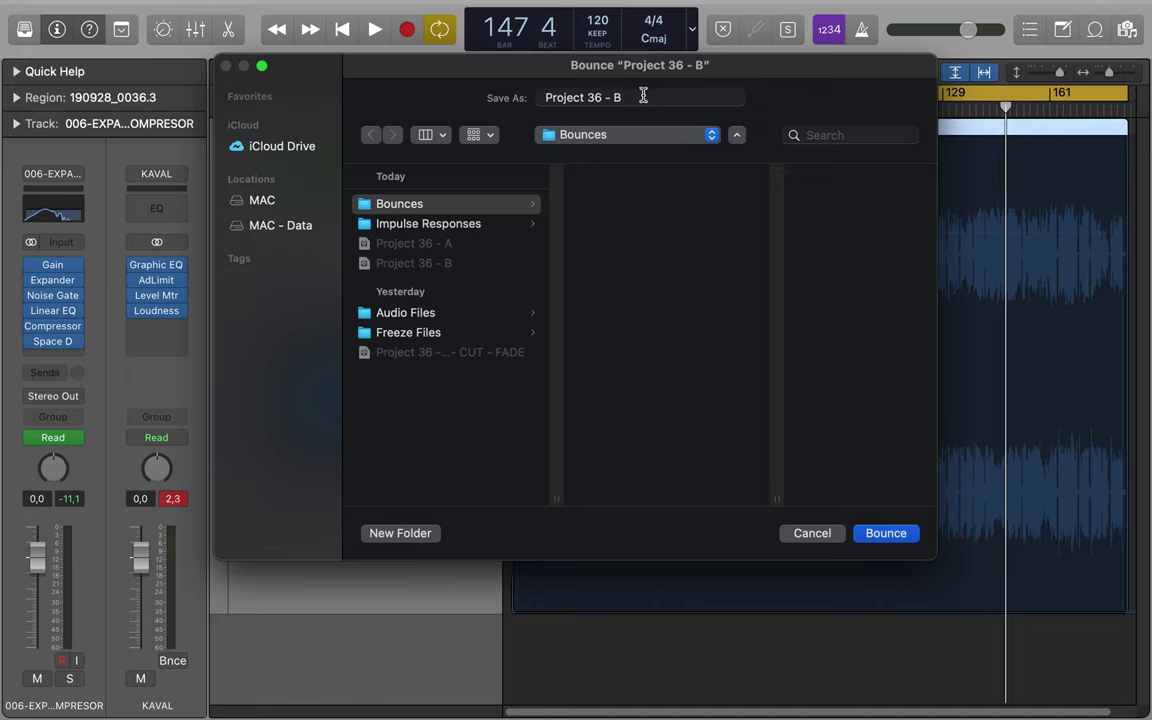
Name the bounce file "Ne kazvai - Не казвай" and bounce it into the Bounces folder.
{"action": "left_click", "coordinate": [641, 100]}
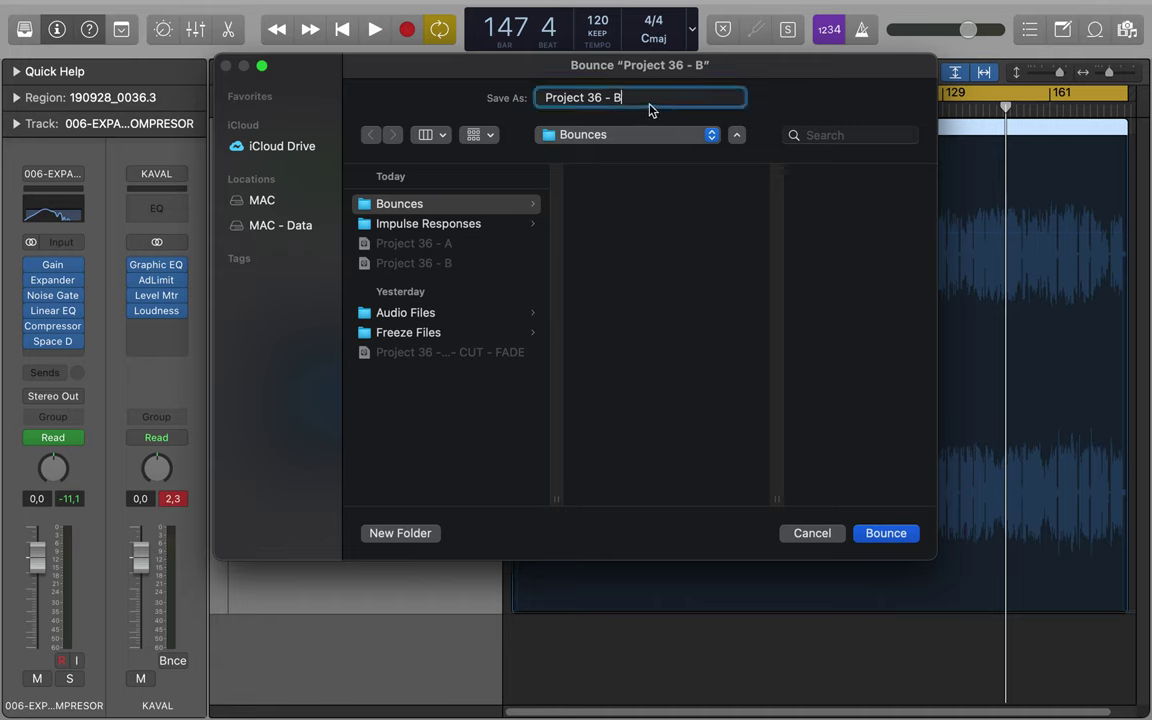
{"action": "key", "text": "BackSpace"}
{"action": "key", "text": "BackSpace"}
{"action": "key", "text": "BackSpace"}
{"action": "key", "text": "BackSpace"}
{"action": "key", "text": "BackSpace"}
{"action": "key", "text": "BackSpace"}
{"action": "key", "text": "BackSpace"}
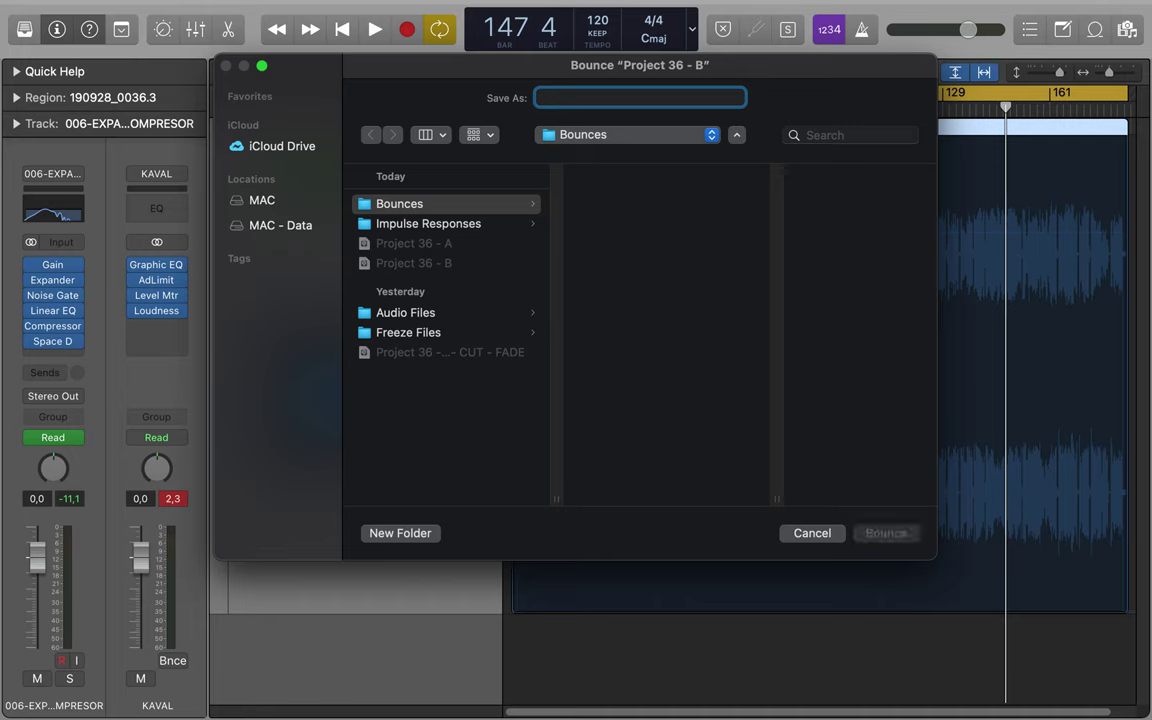
{"action": "type", "text": "Ne kazvai - Не казвай"}
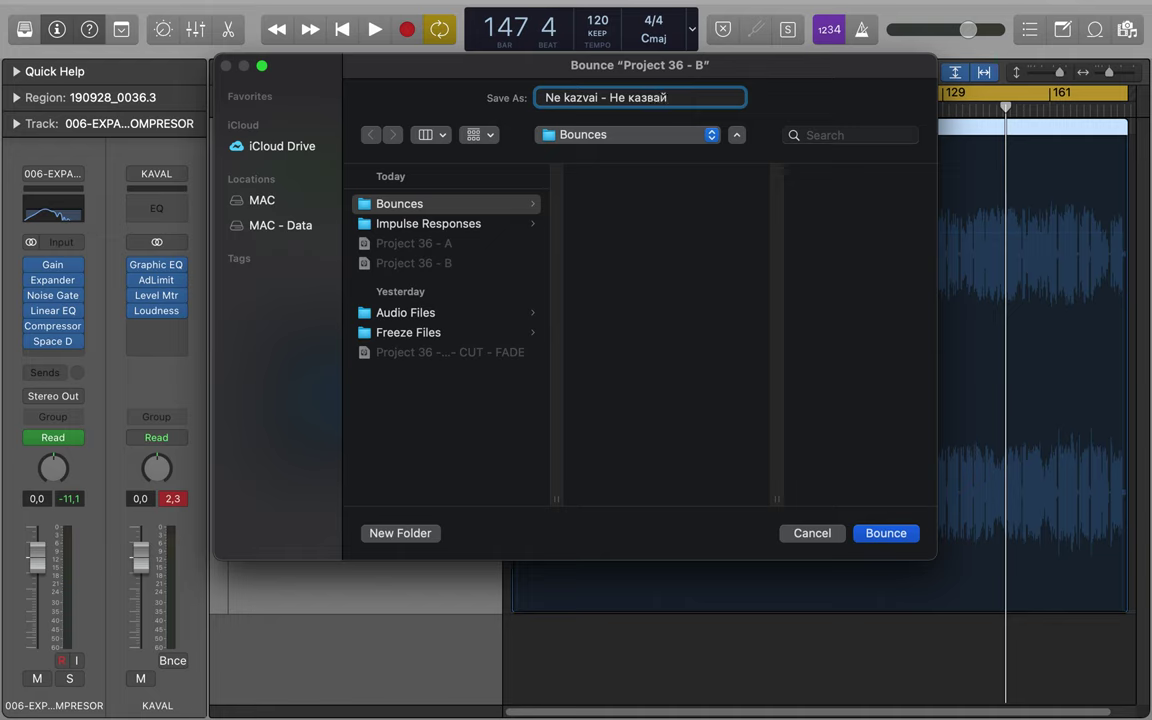
{"action": "left_click", "coordinate": [893, 533]}
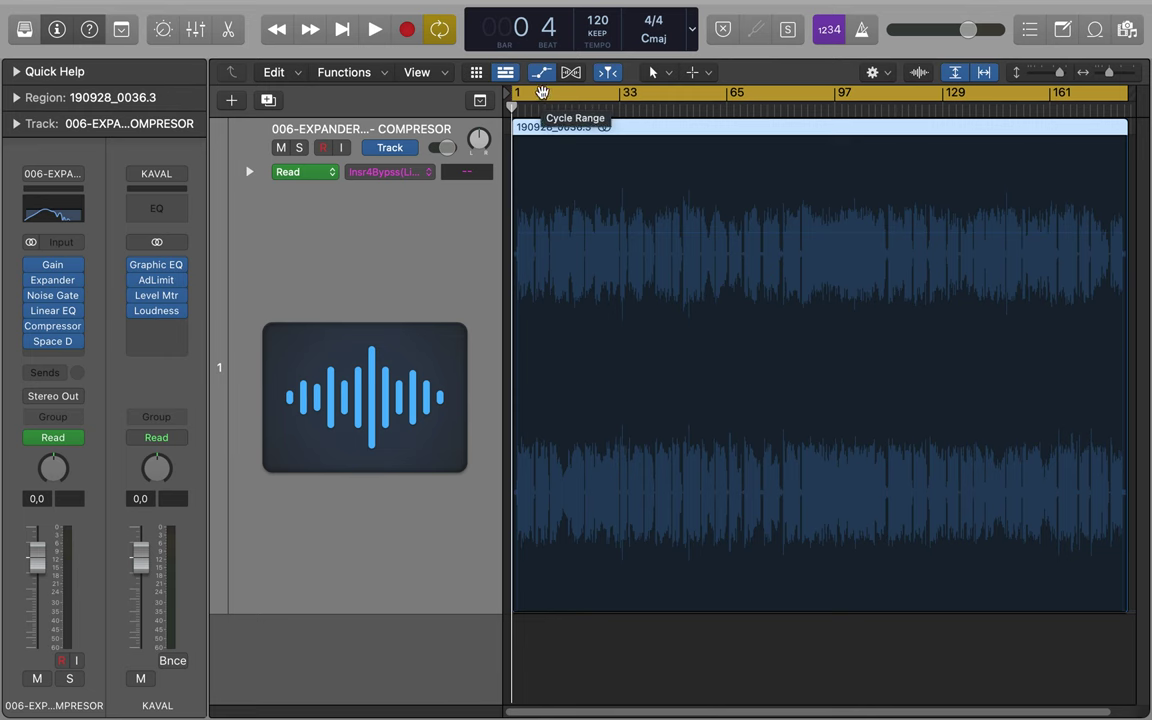
Hide the track automation and switch to Finder to reach the MASTERING folder.
{"action": "left_click", "coordinate": [542, 73]}
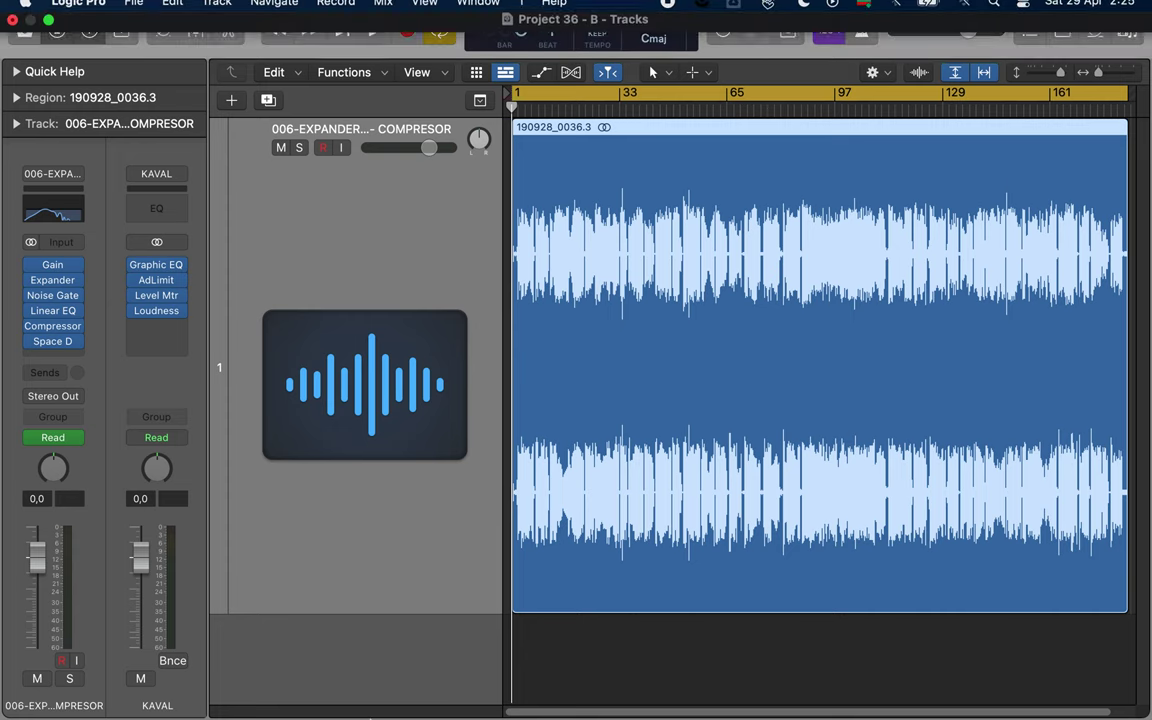
{"action": "mouse_move", "coordinate": [364, 690]}
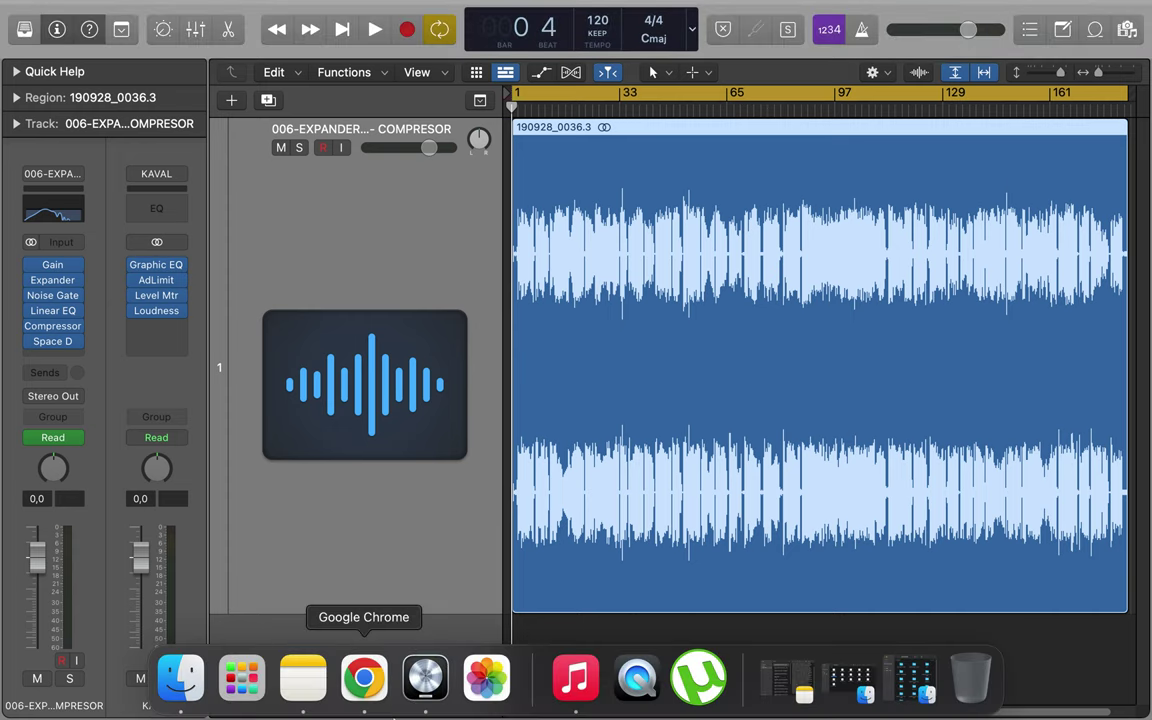
{"action": "left_click", "coordinate": [185, 680]}
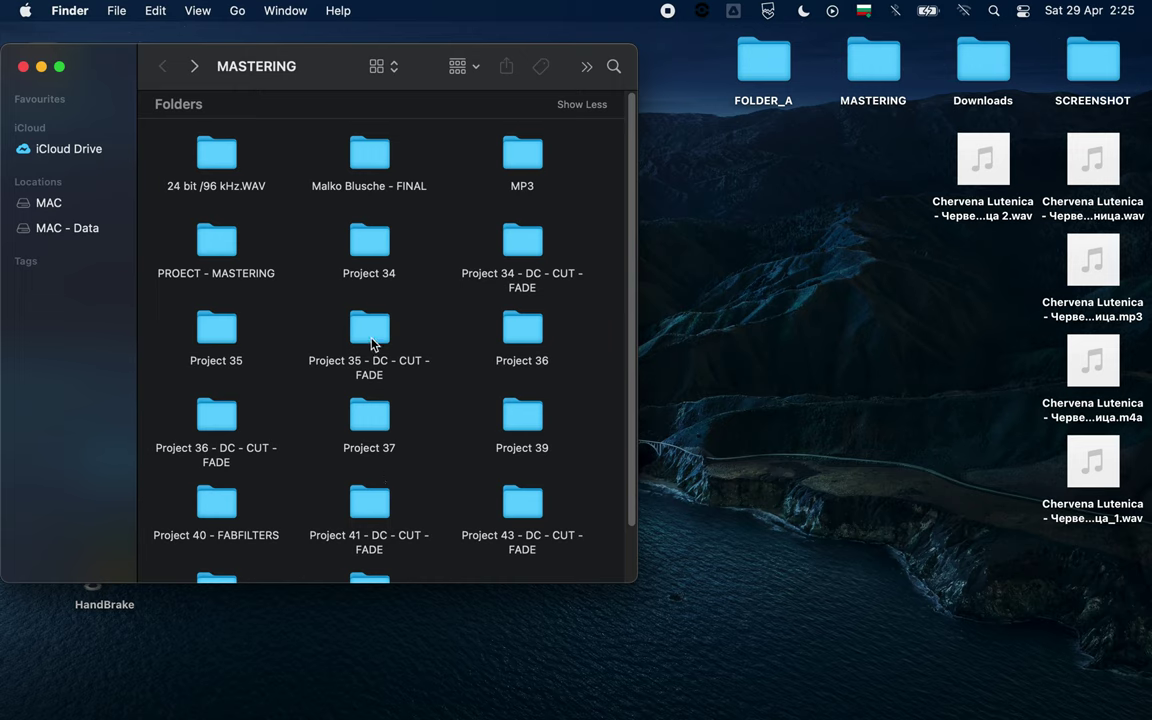
{"action": "double_click", "coordinate": [375, 336]}
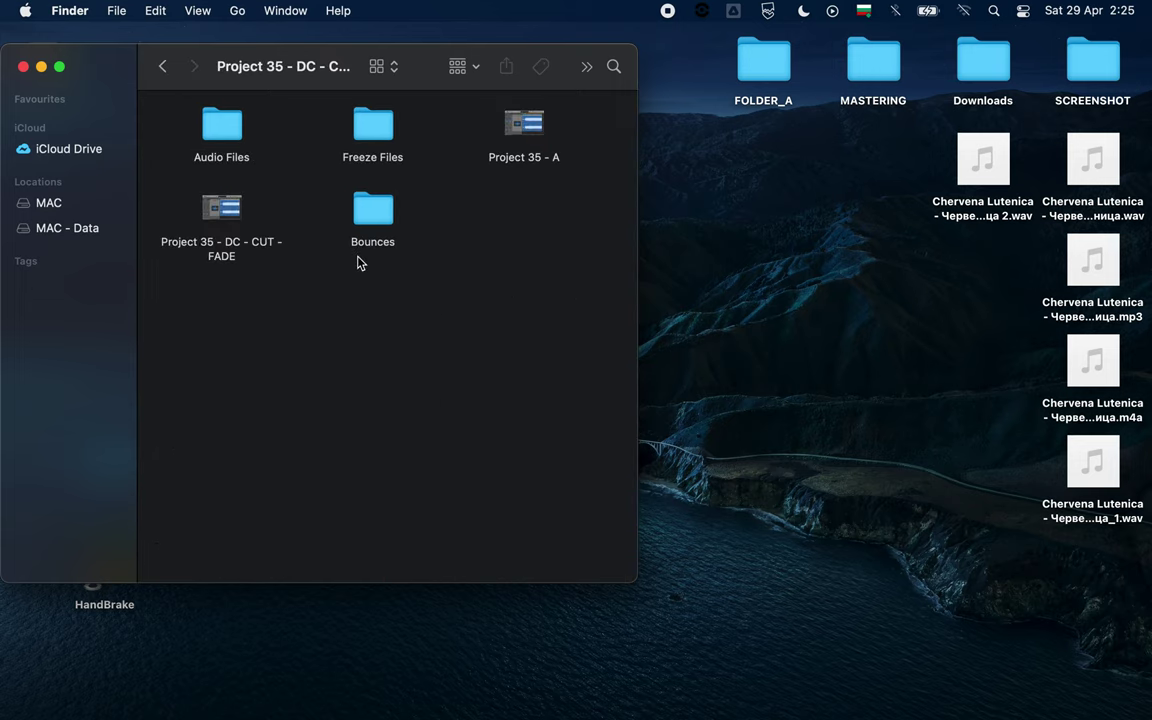
{"action": "double_click", "coordinate": [375, 226]}
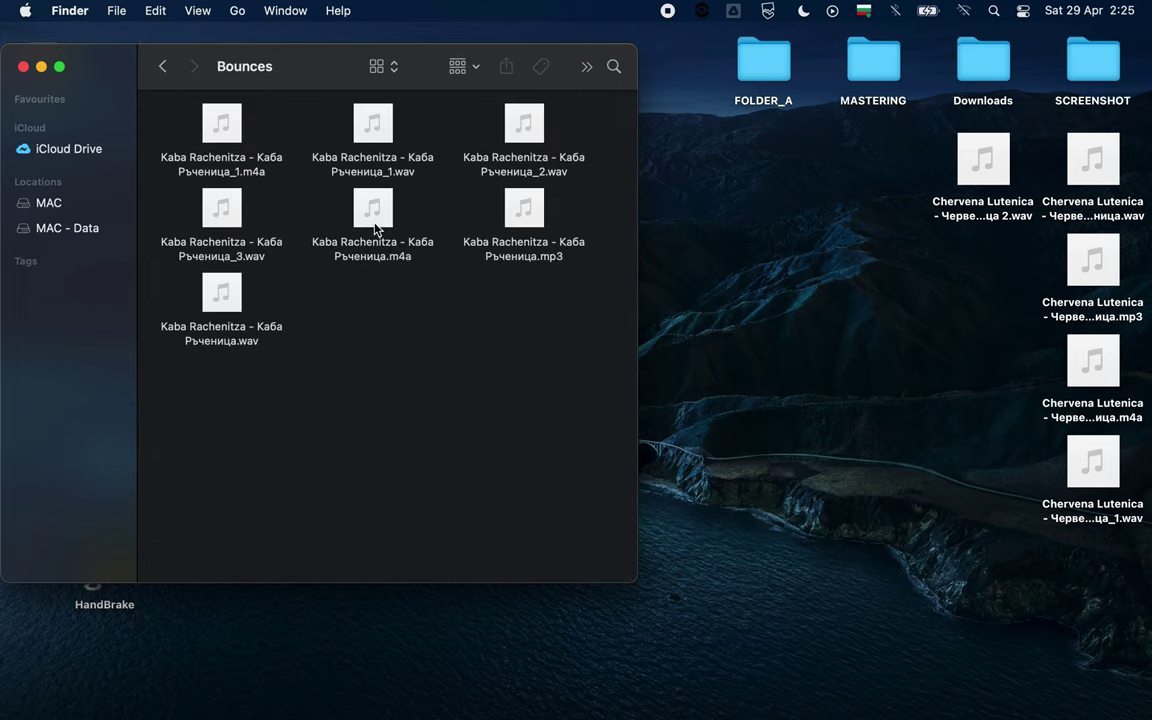
{"action": "left_click", "coordinate": [164, 67]}
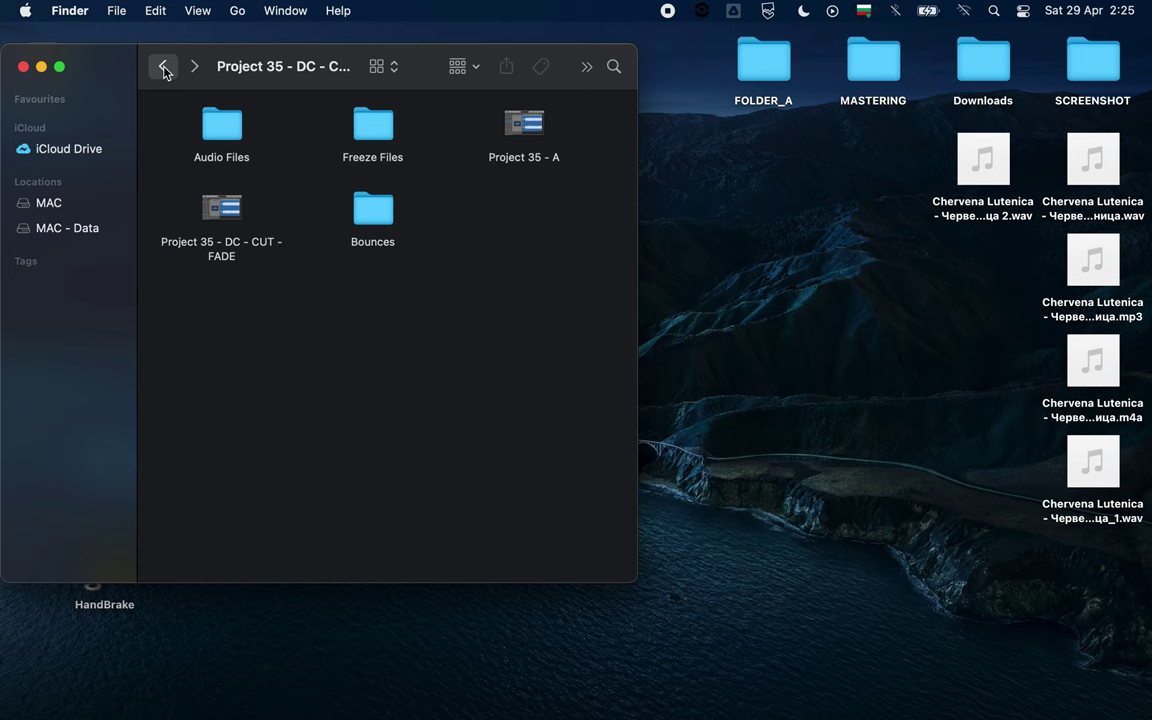
{"action": "left_click", "coordinate": [164, 67]}
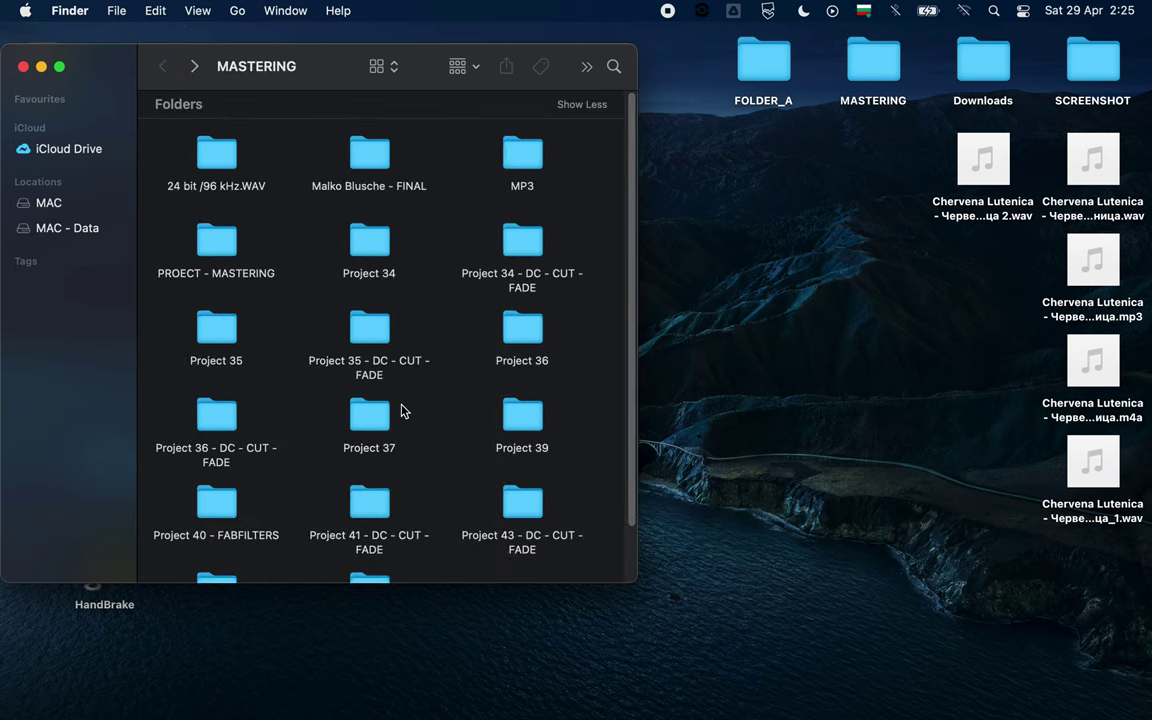
Open the Bounces folder of Project 36 - DC - CUT - FADE and examine the file information of Ne kazvai - Не казвай.wav.
{"action": "left_click", "coordinate": [222, 424]}
{"action": "double_click", "coordinate": [222, 424]}
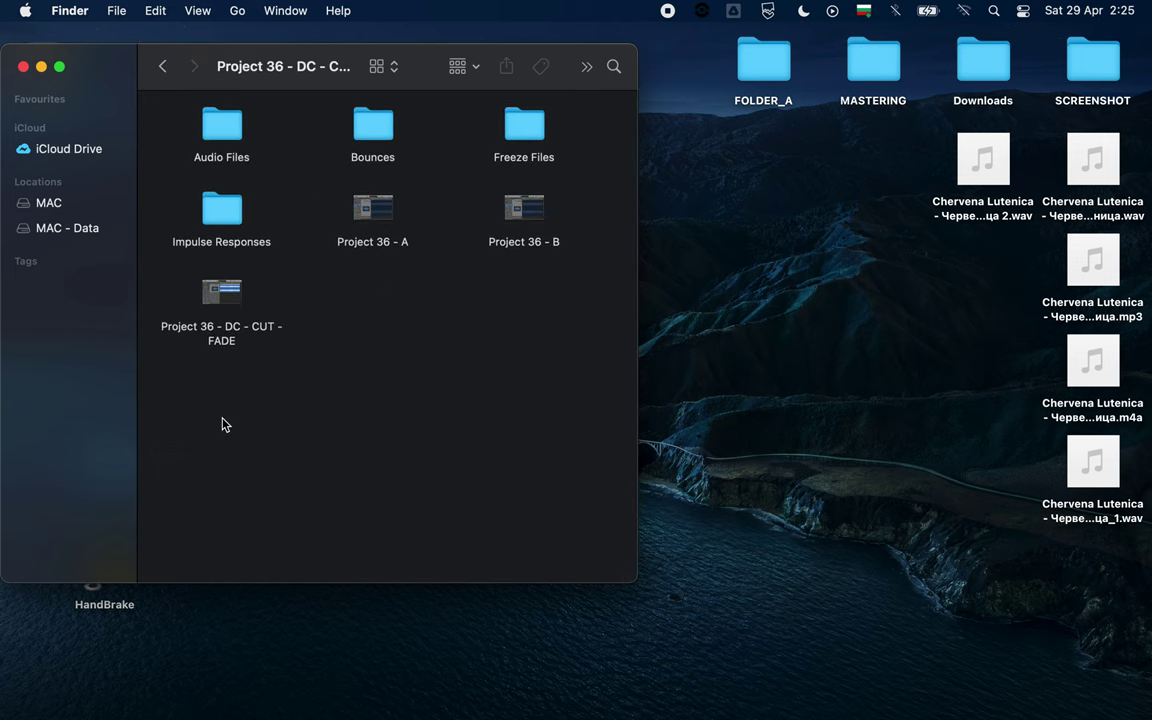
{"action": "double_click", "coordinate": [373, 141]}
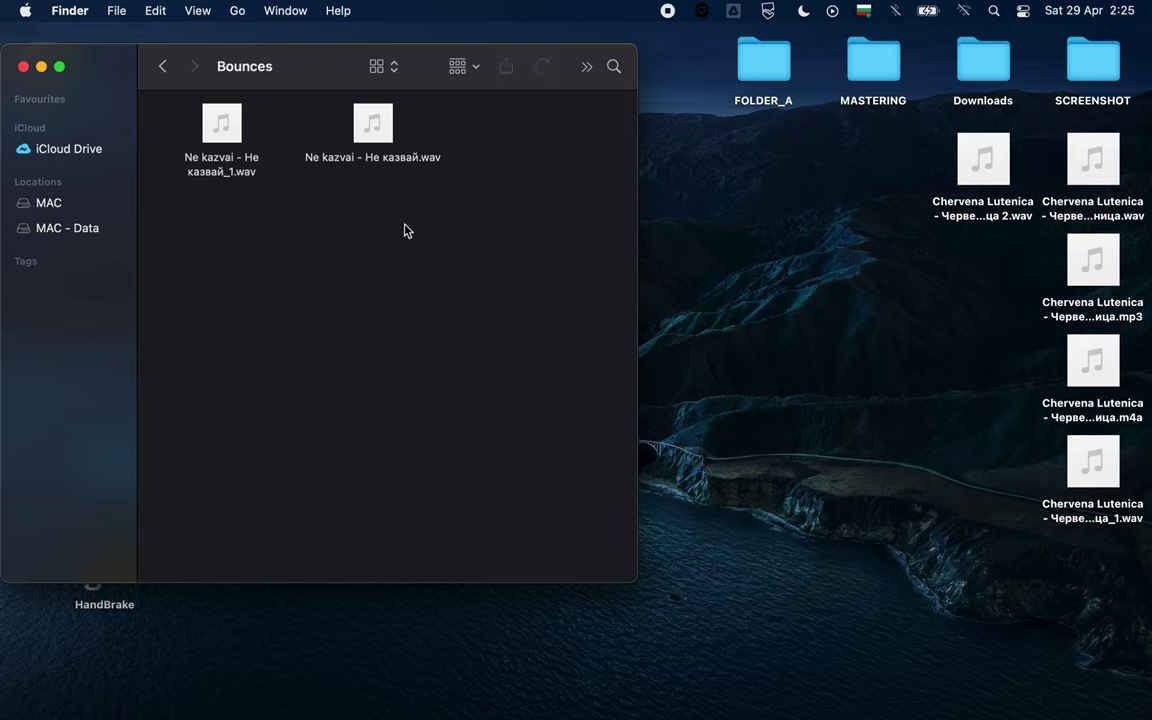
{"action": "right_click", "coordinate": [367, 135]}
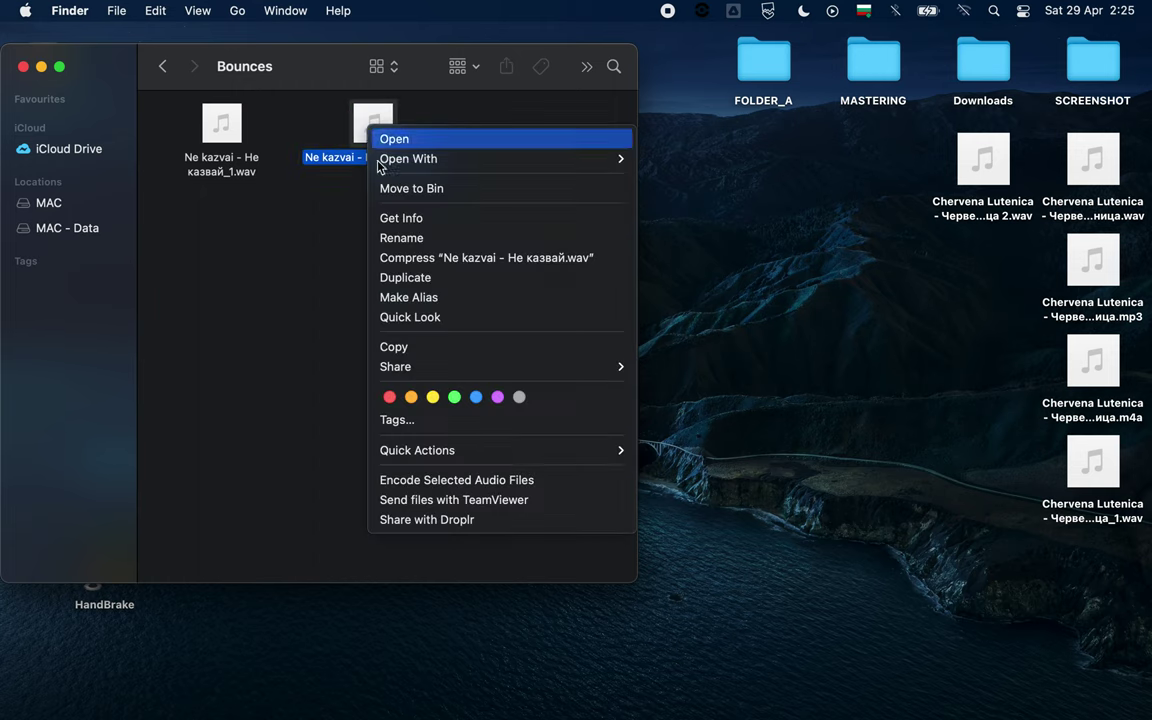
{"action": "left_click", "coordinate": [419, 221]}
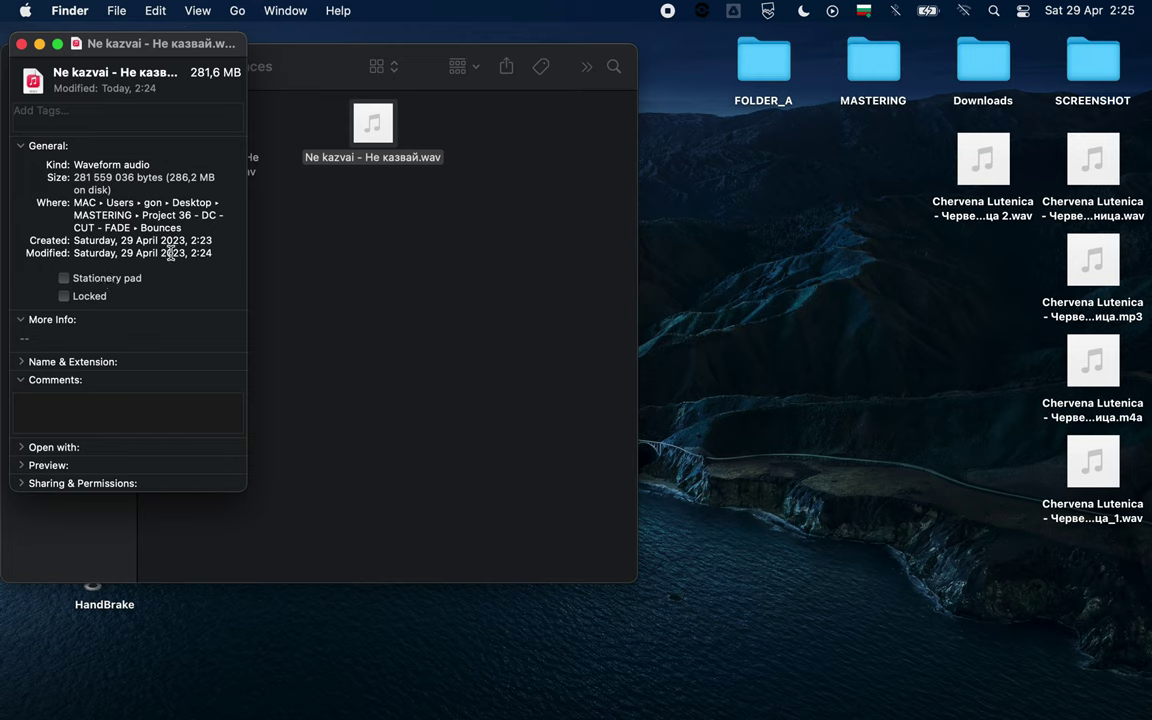
{"action": "left_click", "coordinate": [21, 44]}
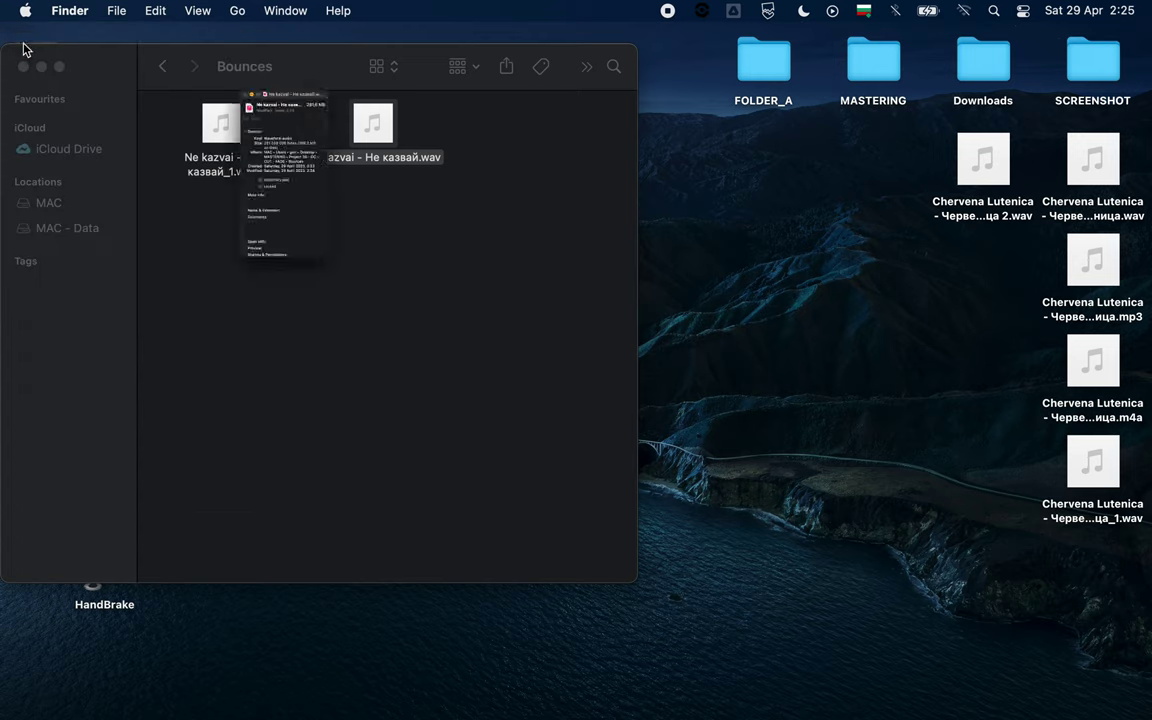
Examine the file information of Ne kazvai - Не казвай_1.wav and play that file in Music.
{"action": "left_click", "coordinate": [221, 130]}
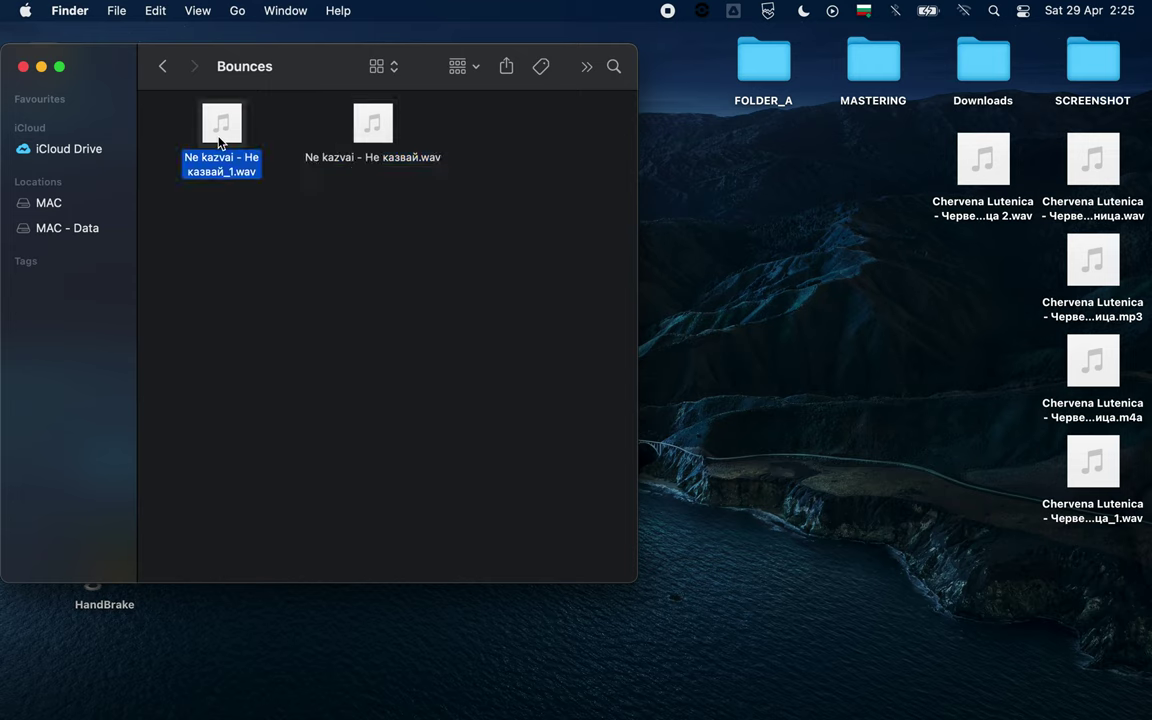
{"action": "right_click", "coordinate": [221, 141]}
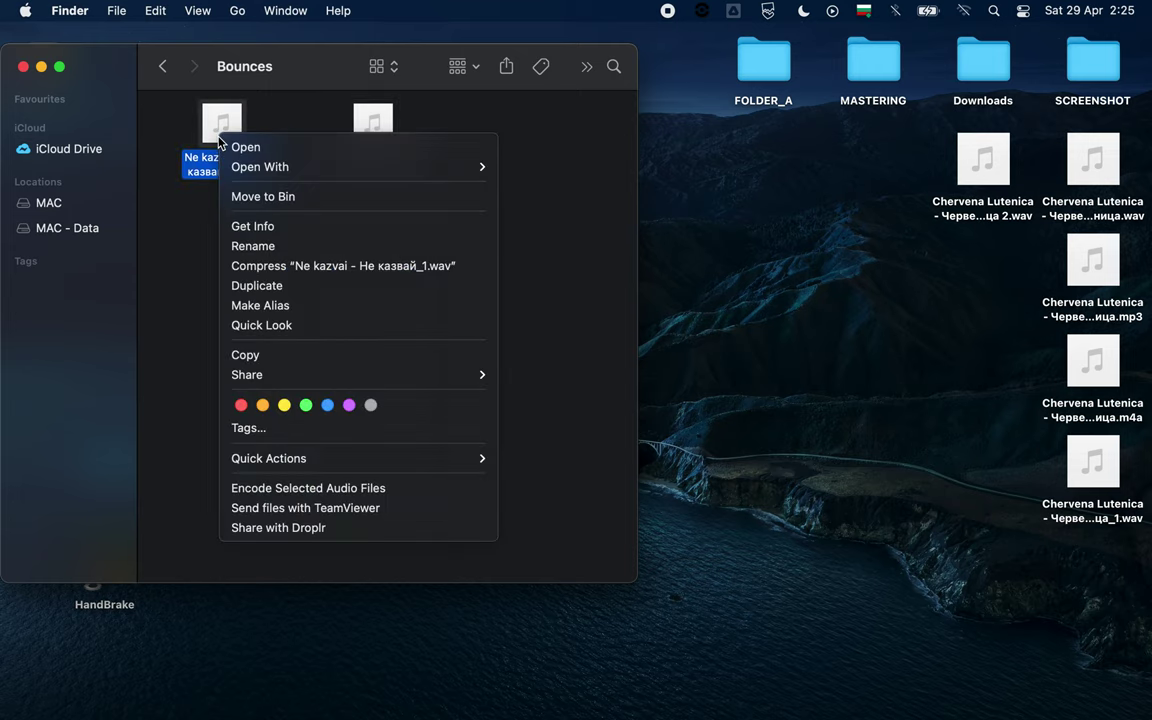
{"action": "left_click", "coordinate": [263, 231]}
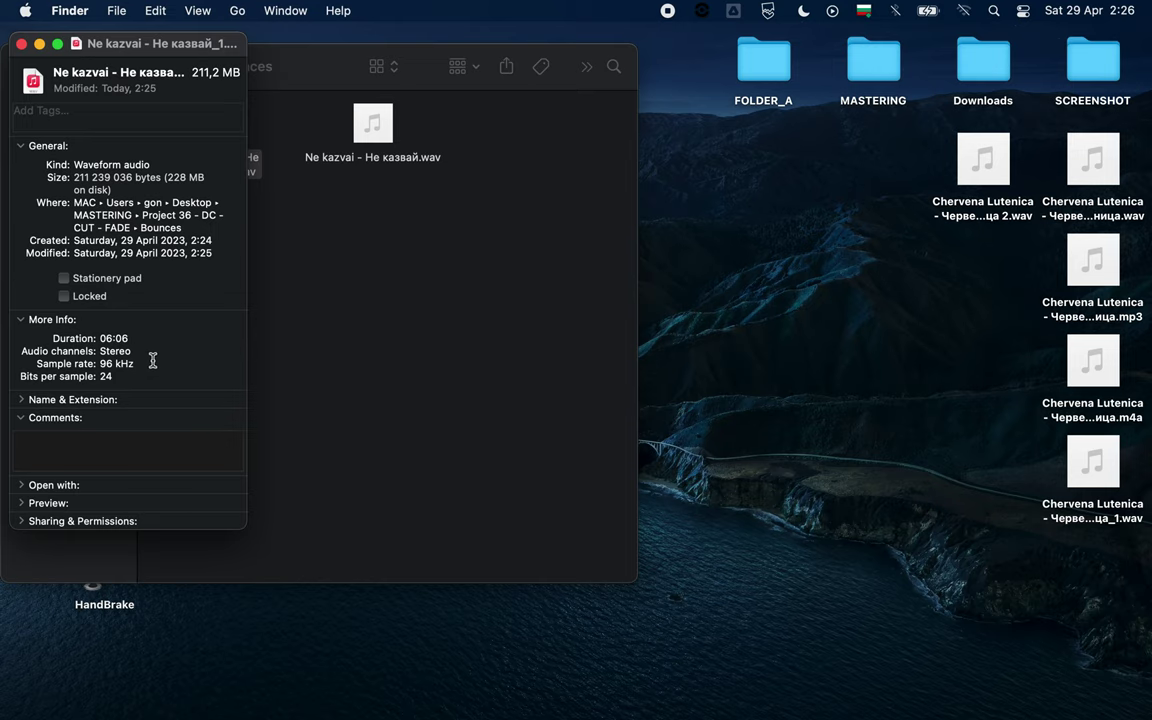
{"action": "left_click", "coordinate": [22, 43]}
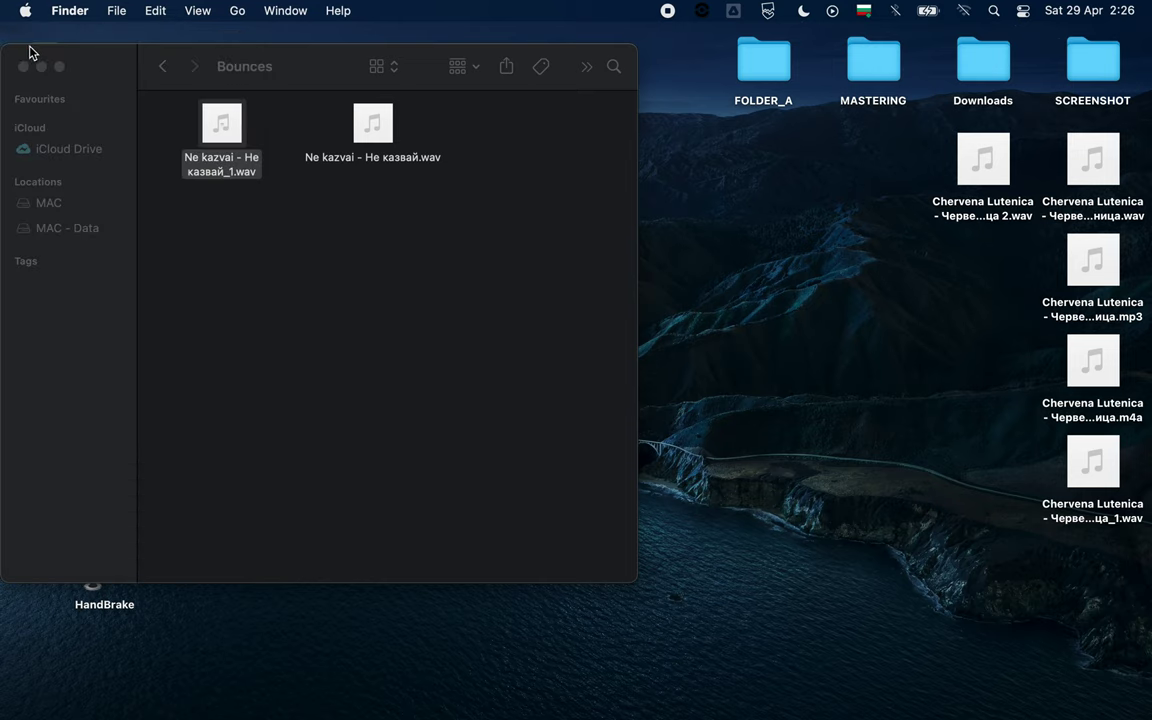
{"action": "left_click", "coordinate": [218, 130]}
{"action": "double_click", "coordinate": [221, 131]}
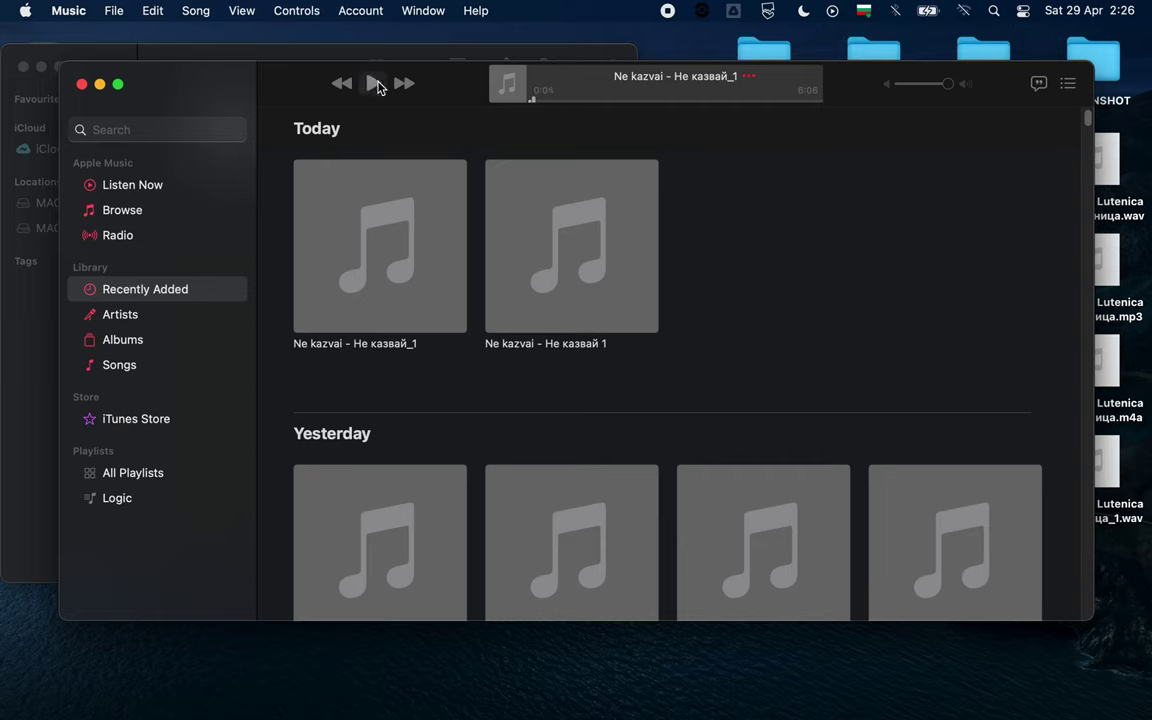
Close the Music window, switch to Logic Pro and play the project from its beginning for a few bars.
{"action": "left_click", "coordinate": [81, 85]}
{"action": "mouse_move", "coordinate": [615, 716]}
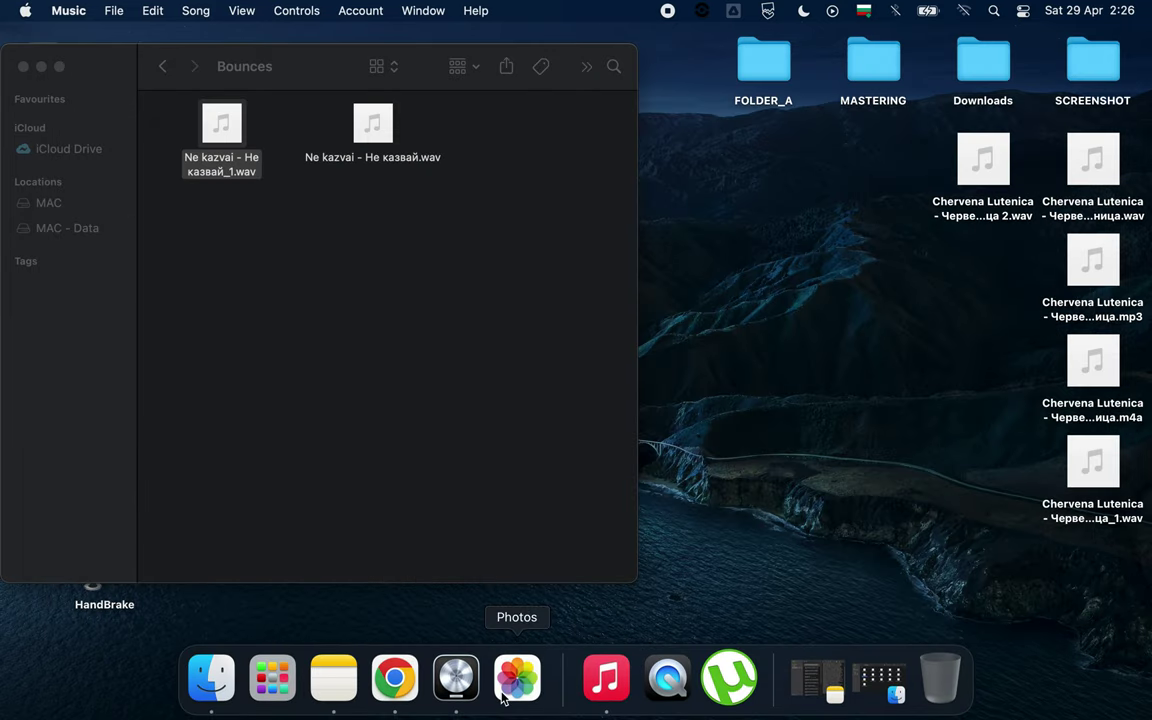
{"action": "left_click", "coordinate": [456, 678]}
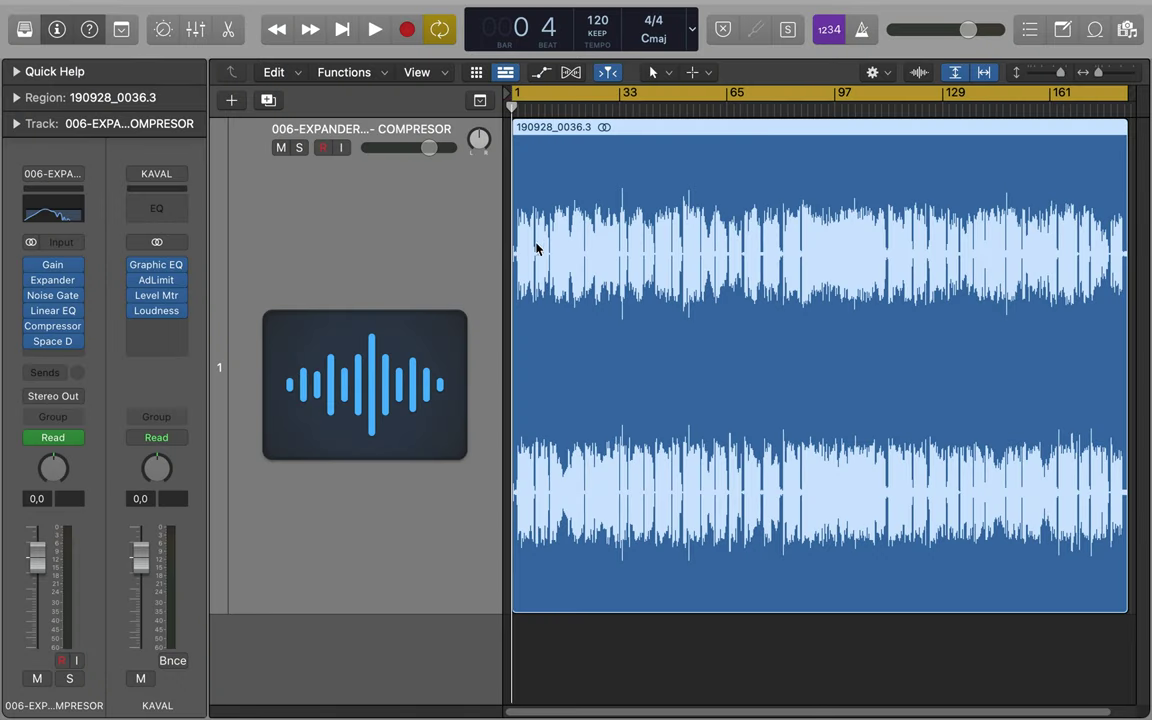
{"action": "left_click", "coordinate": [343, 30]}
{"action": "left_click", "coordinate": [372, 30]}
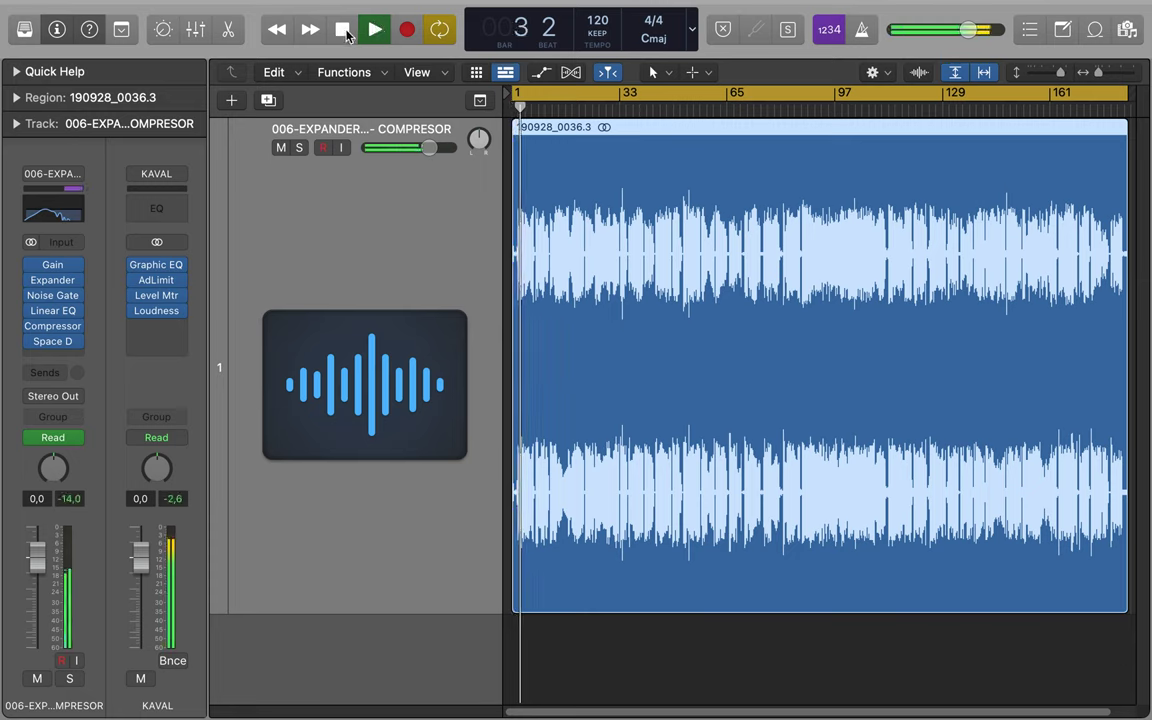
{"action": "left_click", "coordinate": [343, 30]}
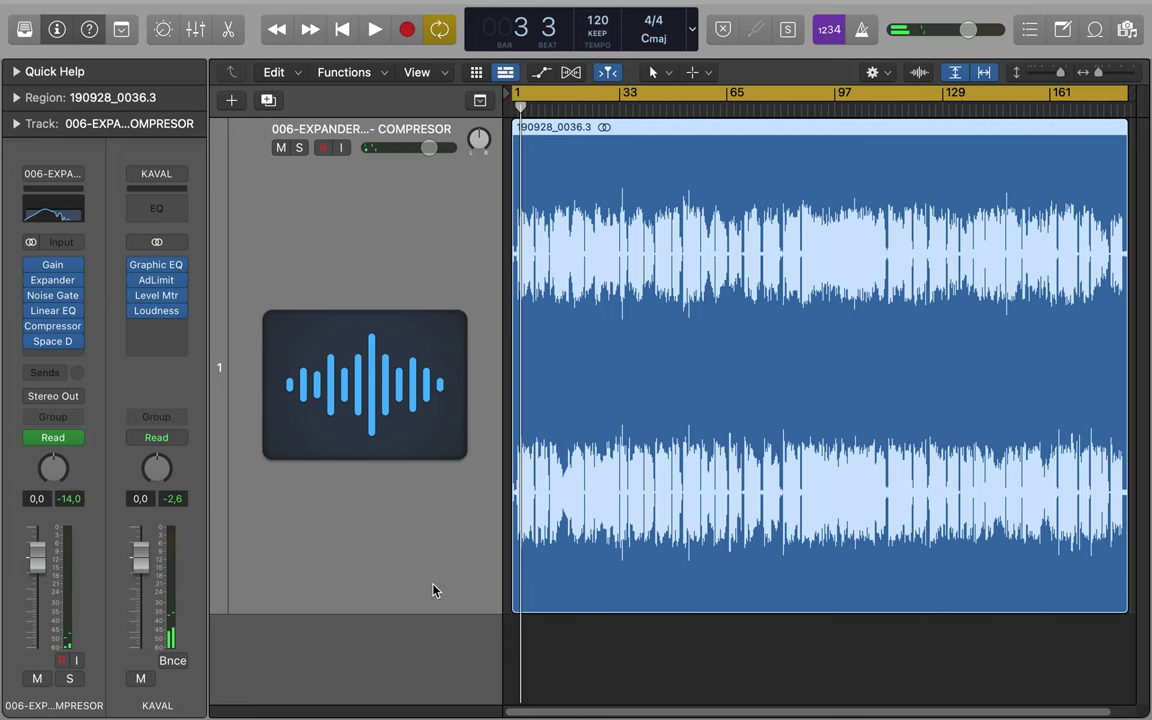
Switch to Finder and examine the file information of Ne kazvai - Не казвай.wav in the Bounces folder.
{"action": "mouse_move", "coordinate": [394, 712]}
{"action": "left_click", "coordinate": [212, 683]}
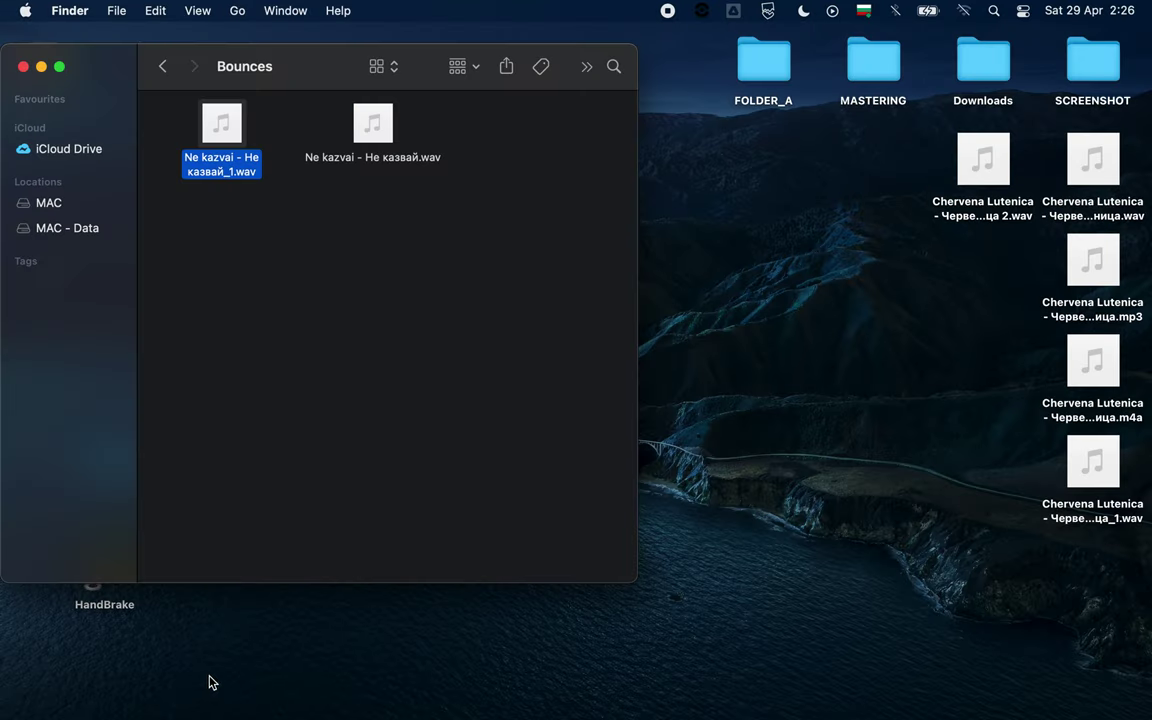
{"action": "left_click", "coordinate": [371, 130]}
{"action": "right_click", "coordinate": [371, 136]}
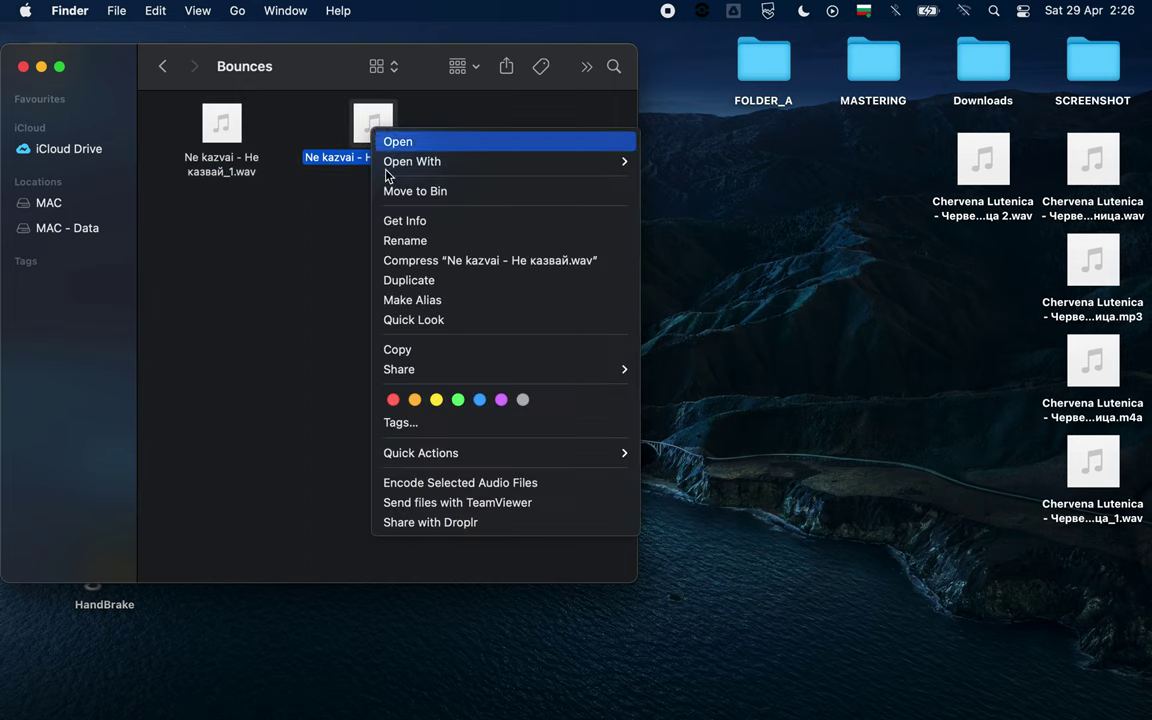
{"action": "left_click", "coordinate": [425, 221]}
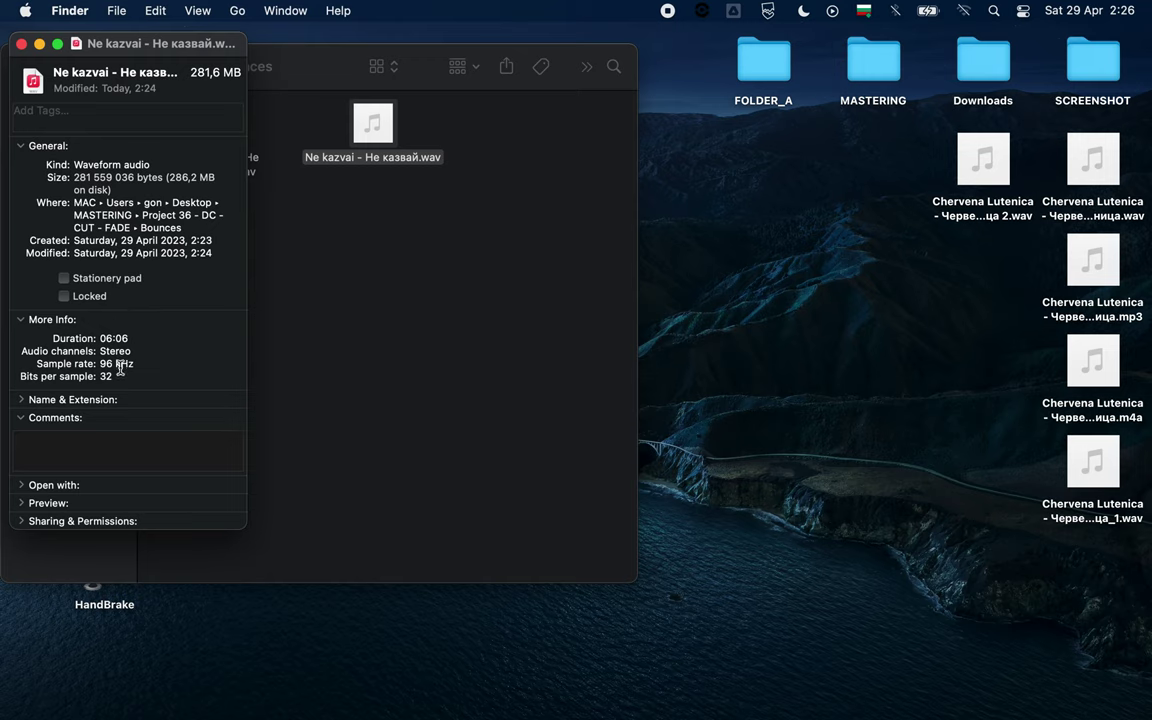
{"action": "left_click", "coordinate": [22, 44]}
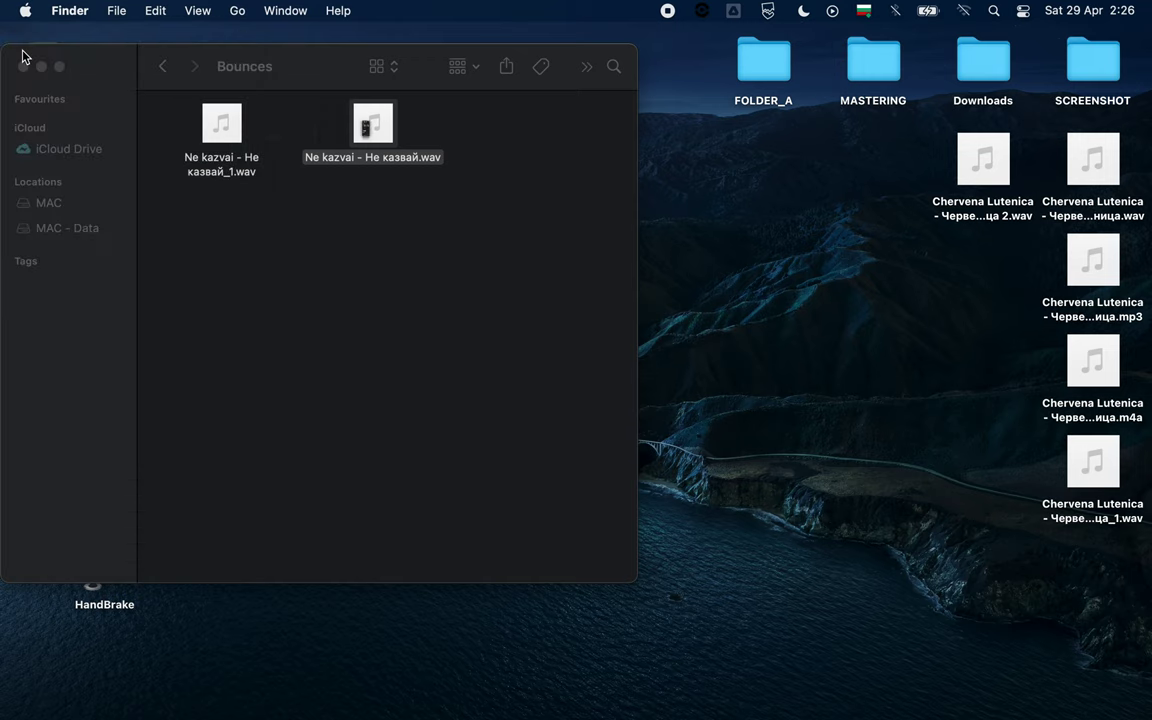
Play Ne kazvai - Не казвай.wav in Music and pause it after a few seconds.
{"action": "left_click", "coordinate": [360, 157]}
{"action": "double_click", "coordinate": [365, 134]}
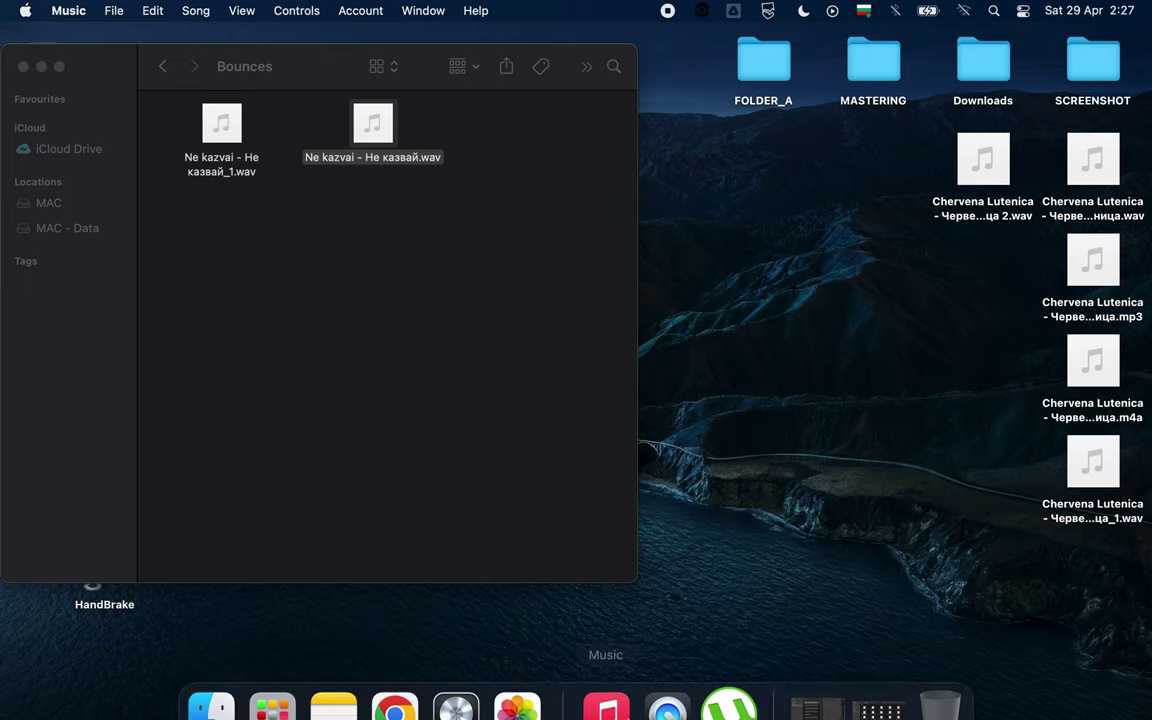
{"action": "left_click", "coordinate": [605, 677]}
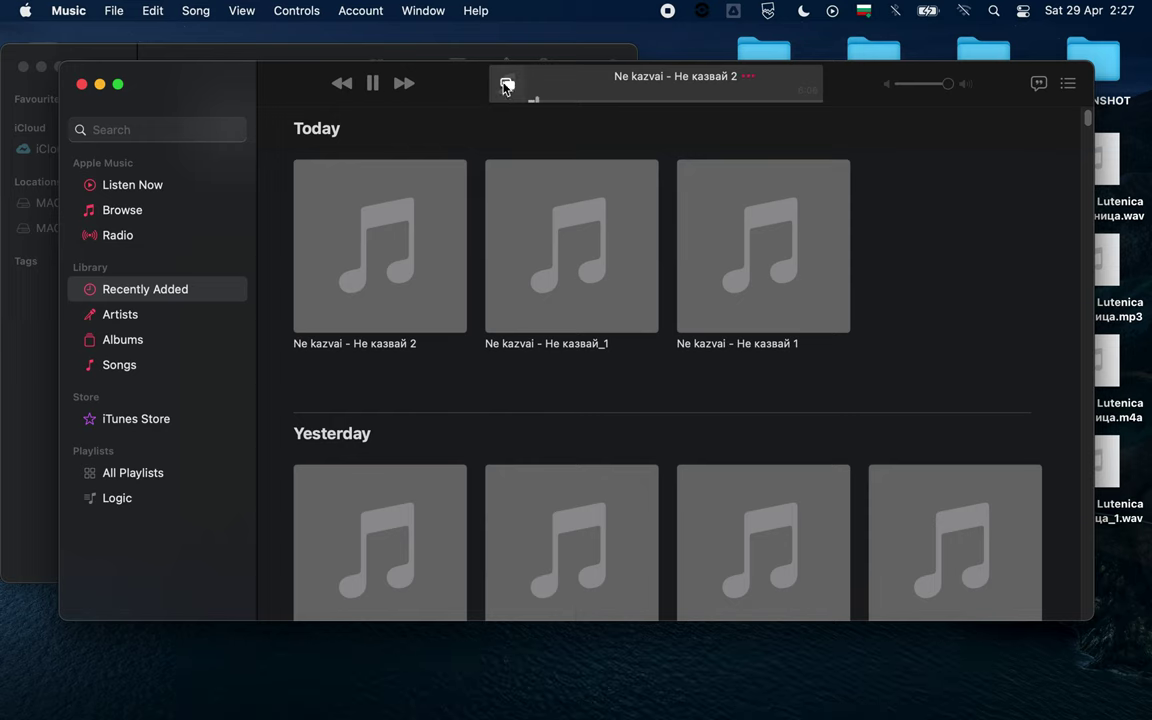
{"action": "left_click", "coordinate": [372, 84]}
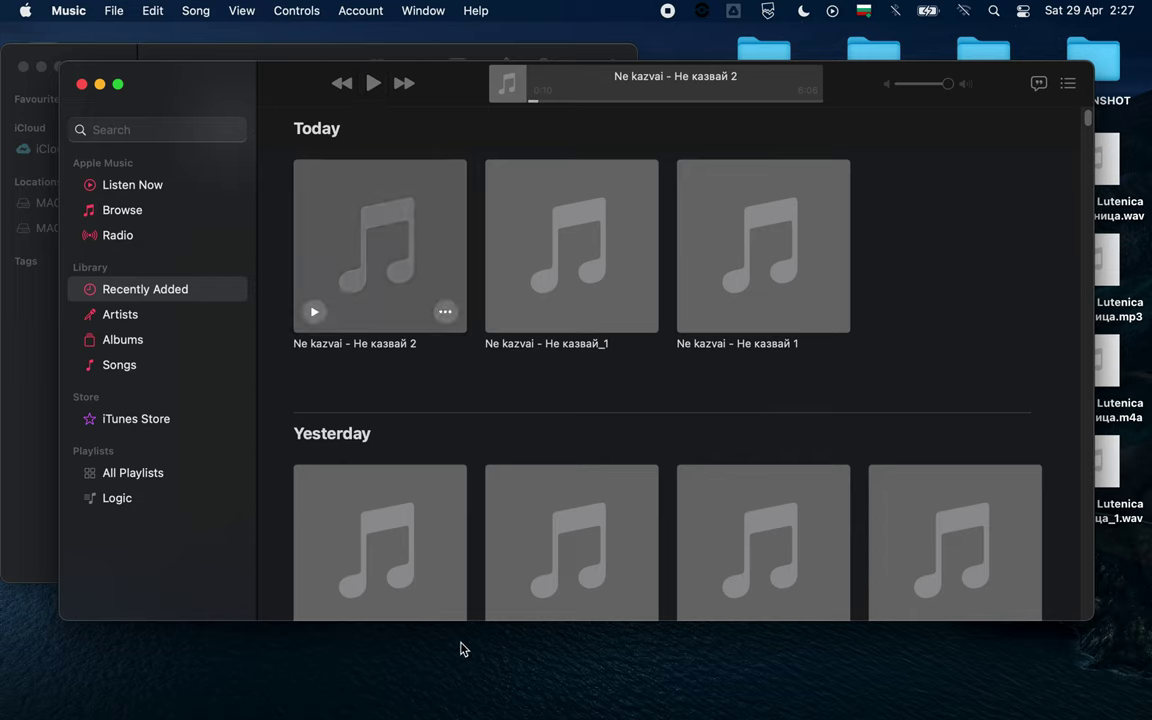
Switch to Finder, move both wave files in the Bounces folder to the Bin and minimize the folder window.
{"action": "mouse_move", "coordinate": [500, 716]}
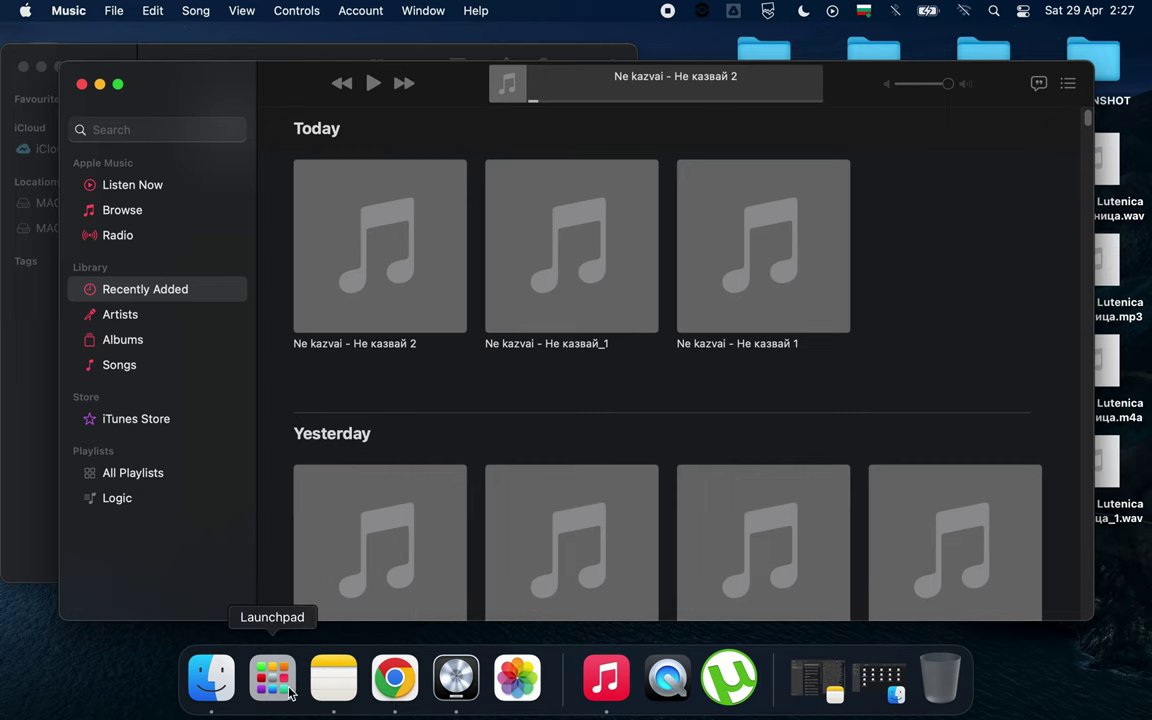
{"action": "left_click", "coordinate": [213, 684]}
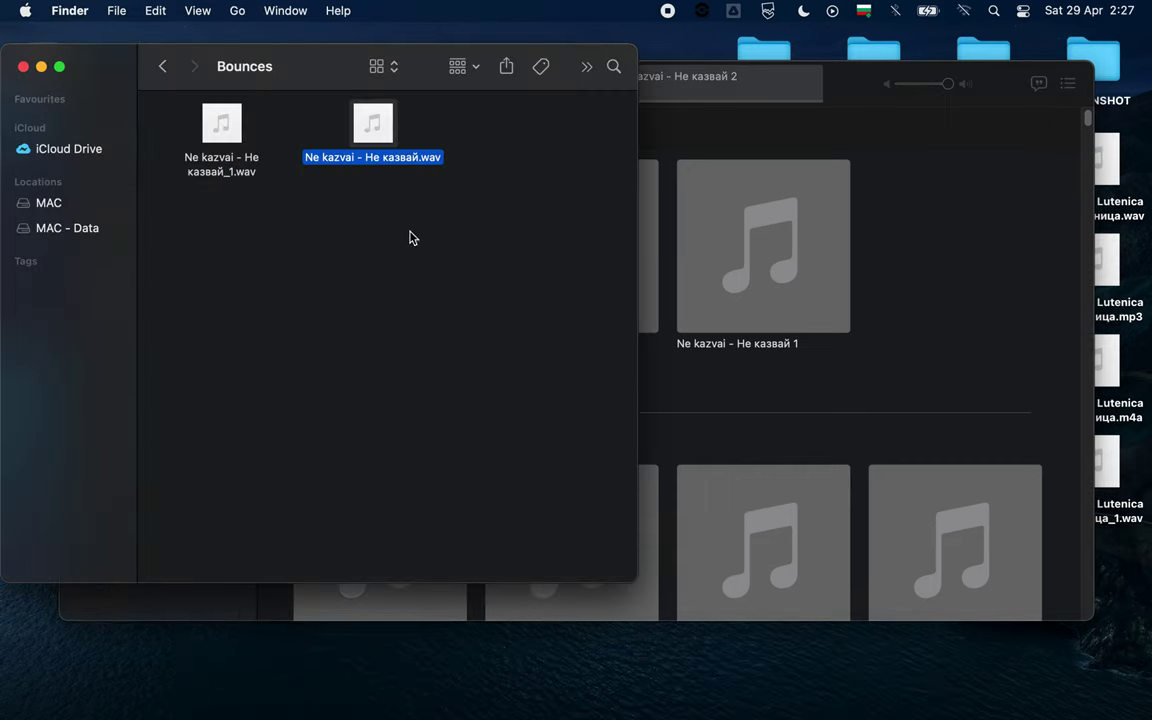
{"action": "left_click_drag", "start_coordinate": [427, 194], "coordinate": [180, 113]}
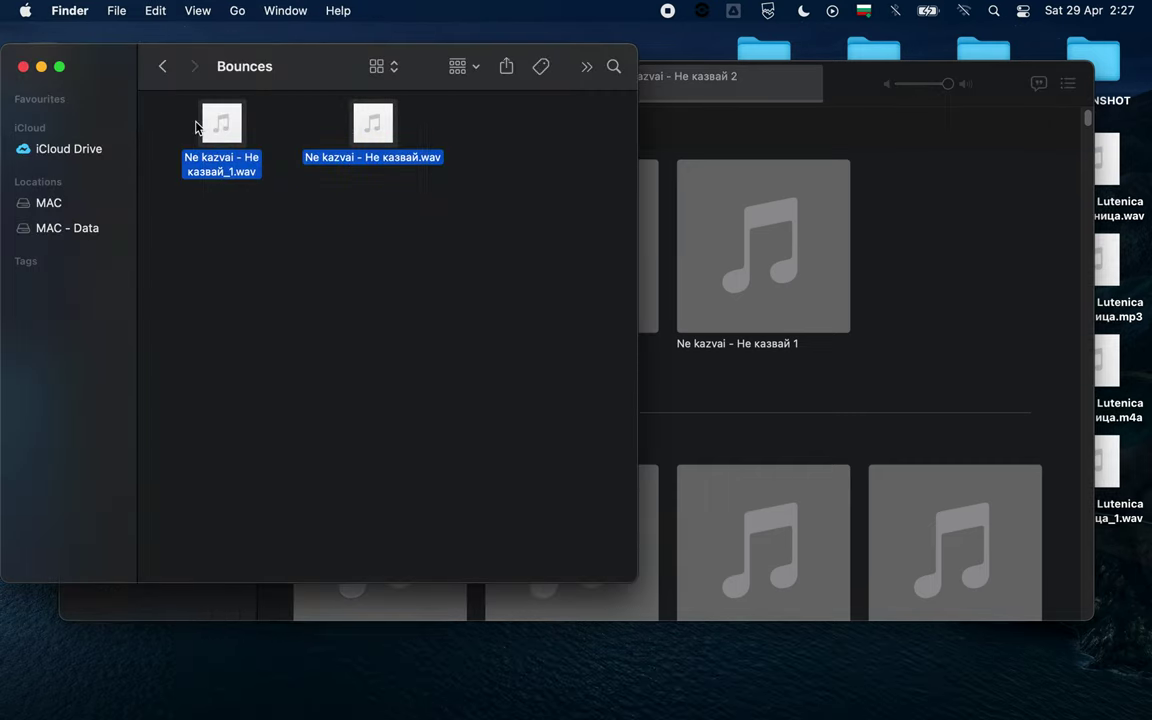
{"action": "right_click", "coordinate": [223, 131]}
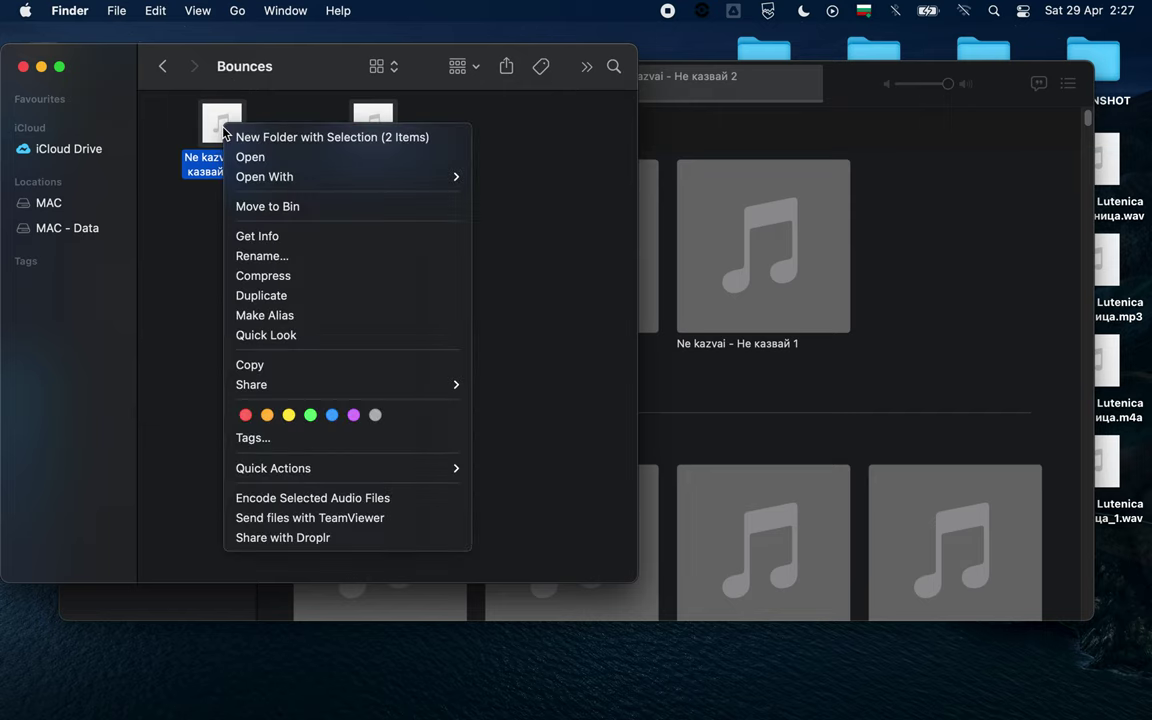
{"action": "left_click", "coordinate": [298, 213]}
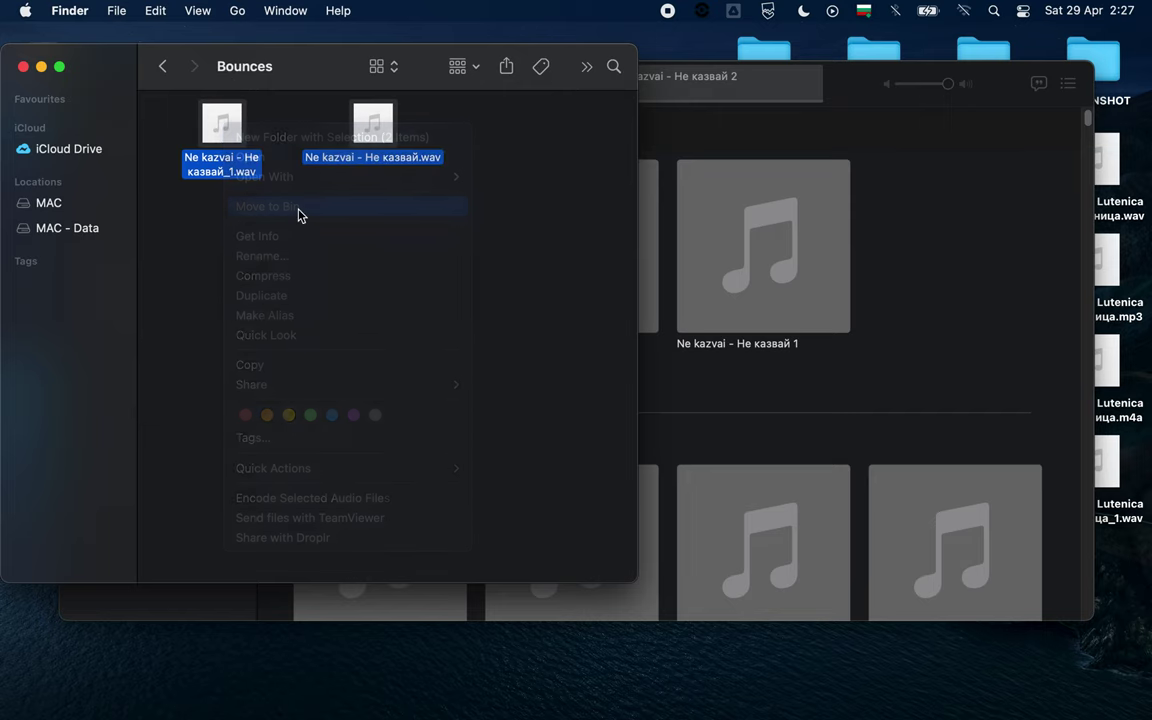
{"action": "left_click", "coordinate": [41, 66]}
Switch to Logic Pro and listen to the project's opening from bar 1, stopping in the quiet passage at bar 2.
{"action": "mouse_move", "coordinate": [486, 678]}
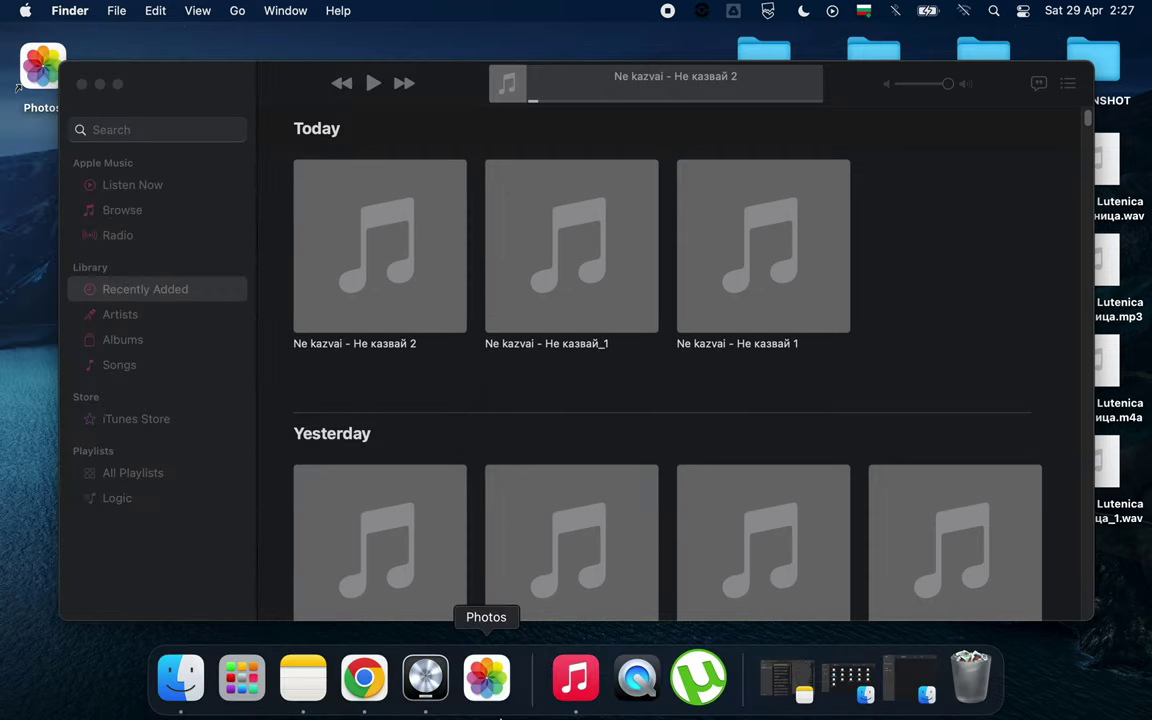
{"action": "left_click", "coordinate": [429, 684]}
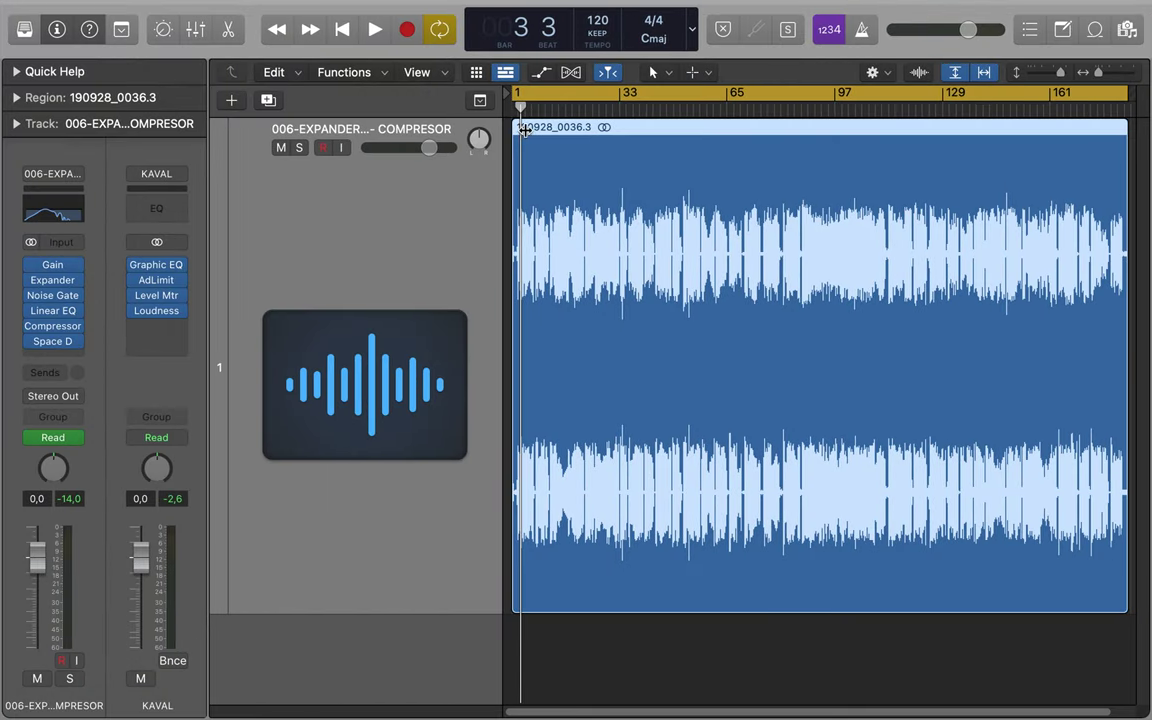
{"action": "left_click", "coordinate": [343, 31]}
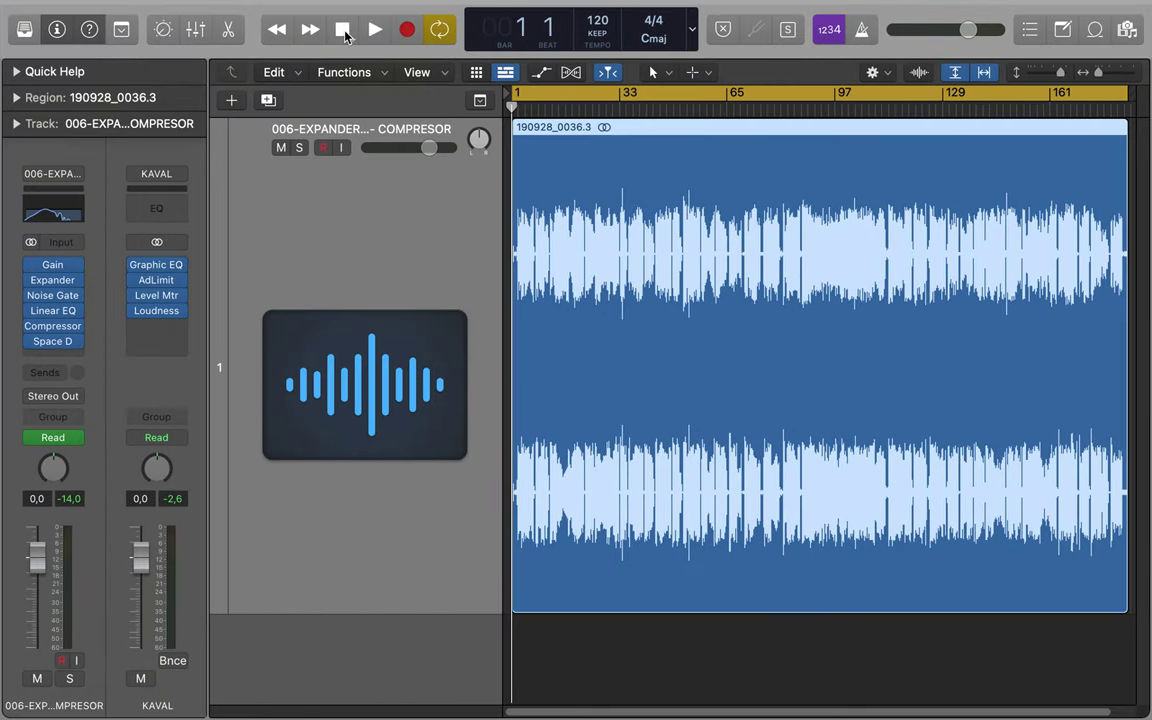
{"action": "left_click", "coordinate": [376, 30]}
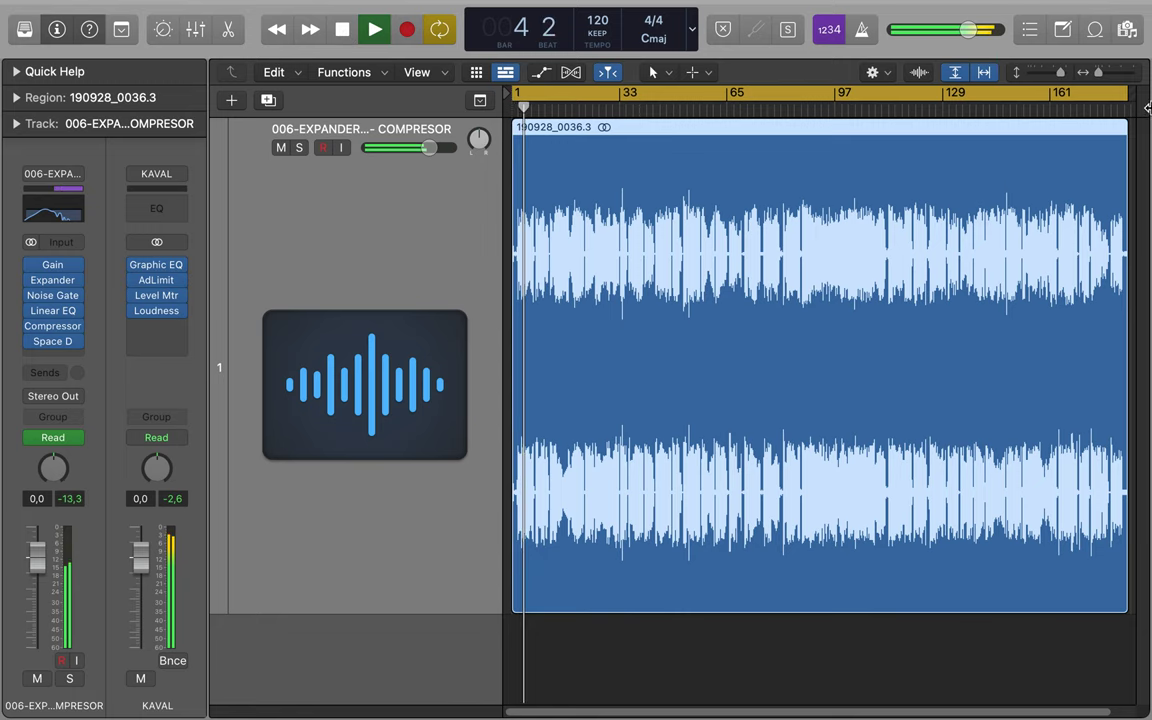
{"action": "left_click_drag", "start_coordinate": [1101, 82], "coordinate": [1123, 82]}
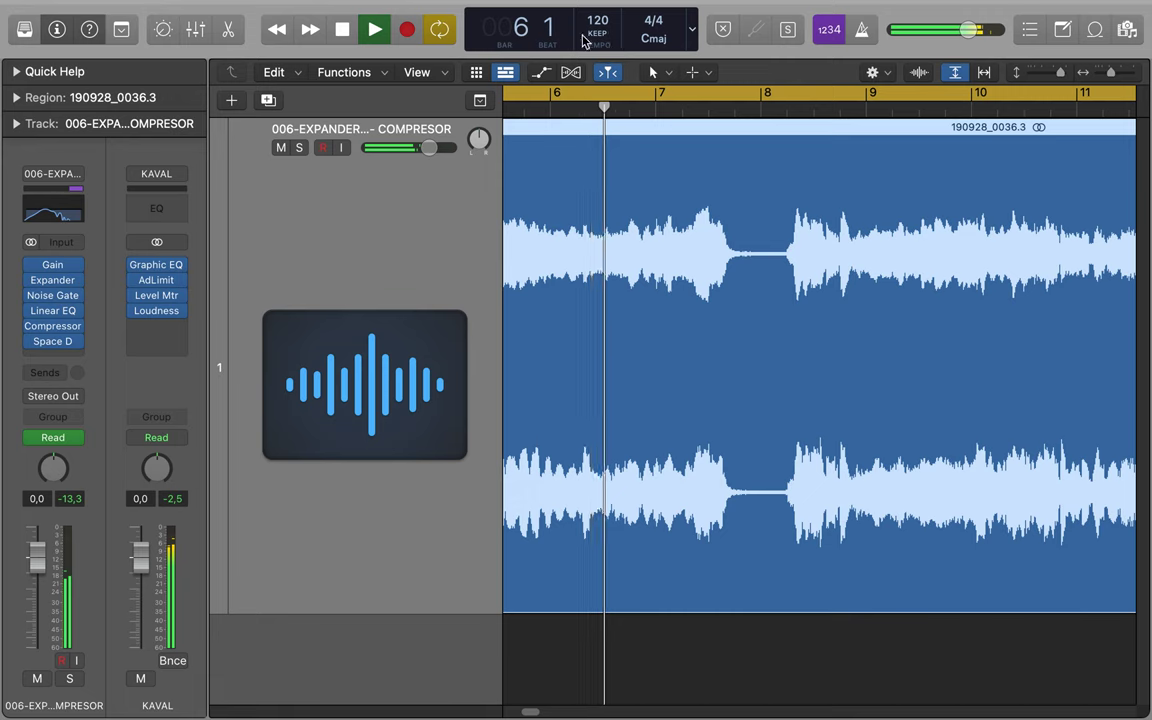
{"action": "left_click", "coordinate": [344, 30]}
{"action": "left_click", "coordinate": [344, 30]}
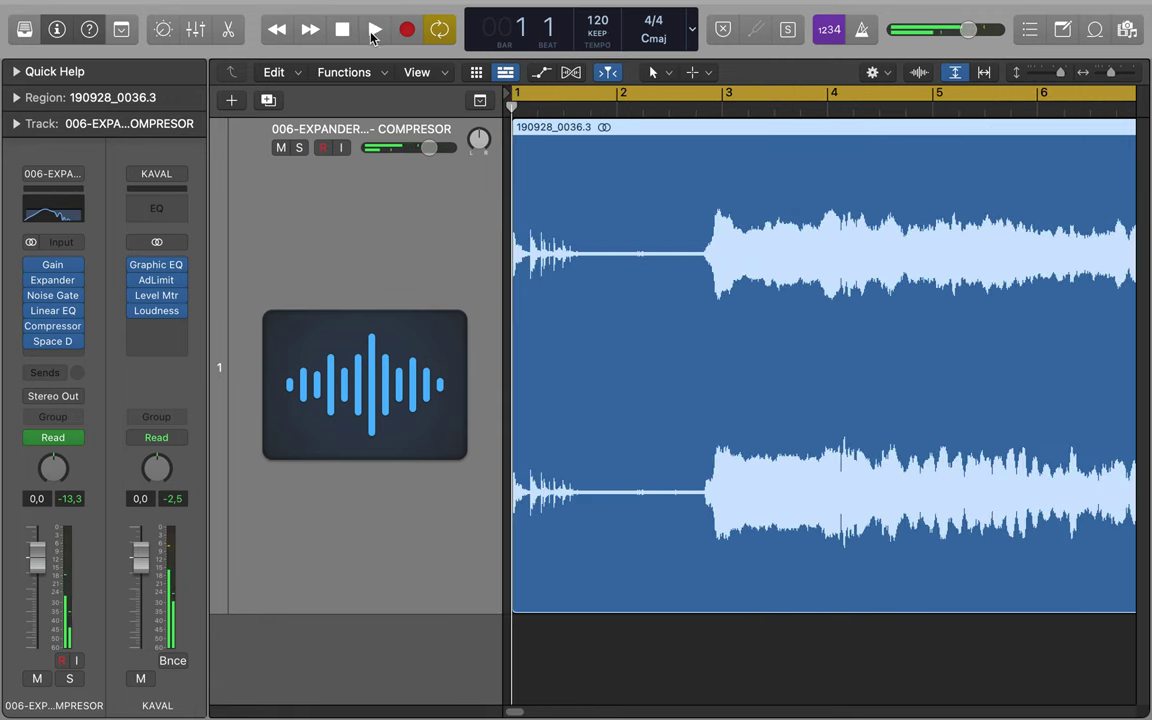
{"action": "left_click", "coordinate": [376, 31]}
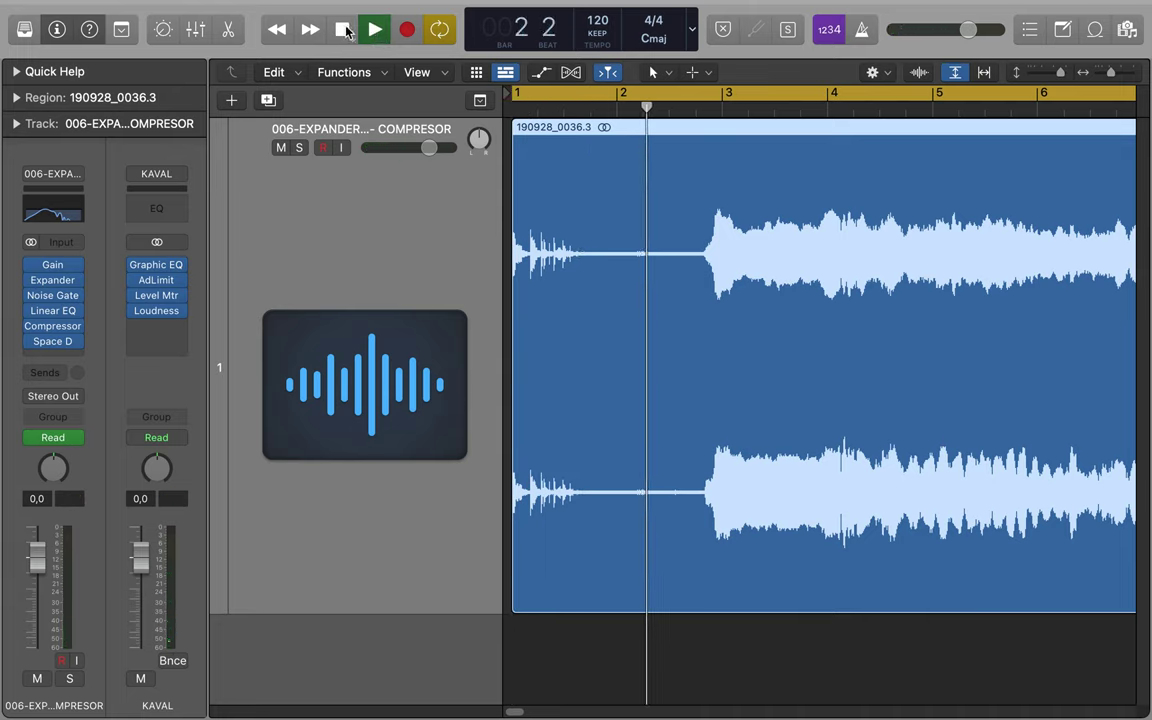
{"action": "key", "text": "space"}
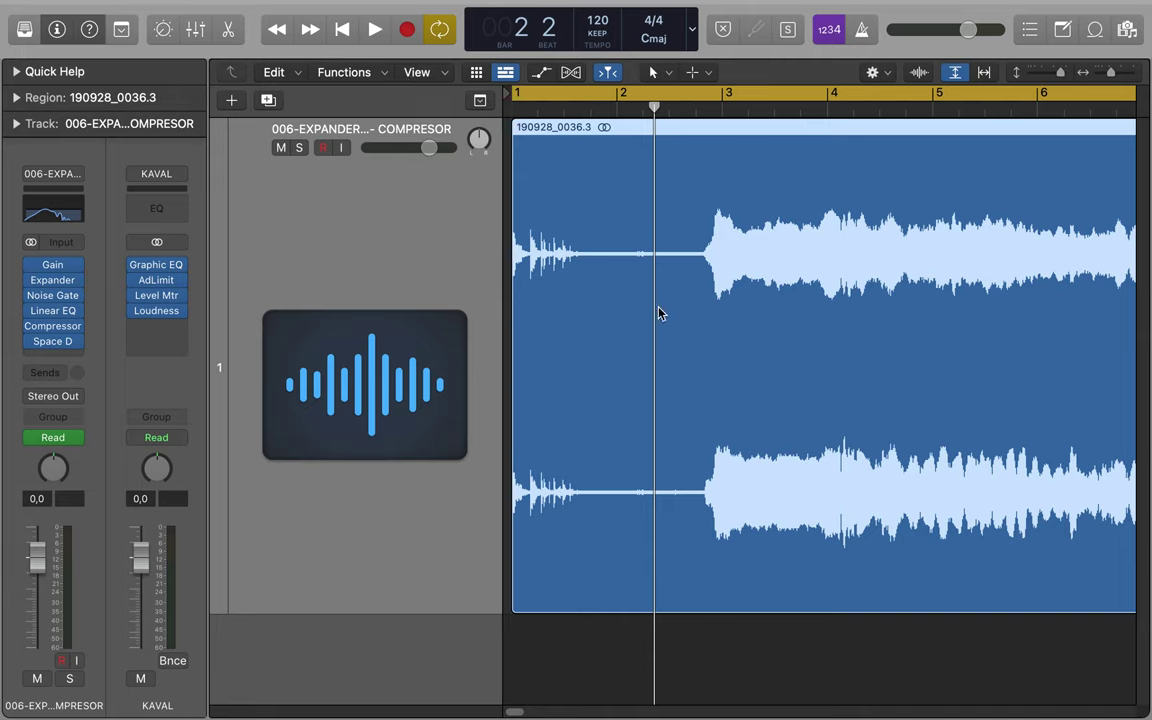
Expand the parameters of region 190928_0036.3, including the additional delay and fade settings.
{"action": "left_click", "coordinate": [962, 76]}
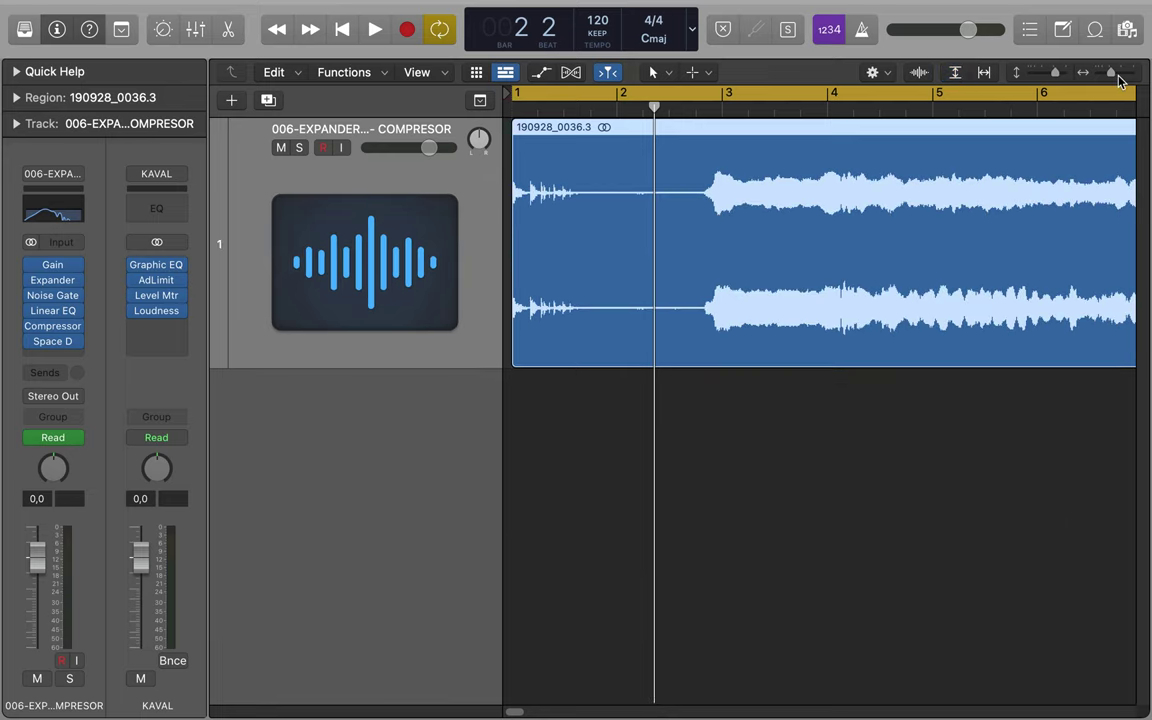
{"action": "left_click", "coordinate": [986, 74]}
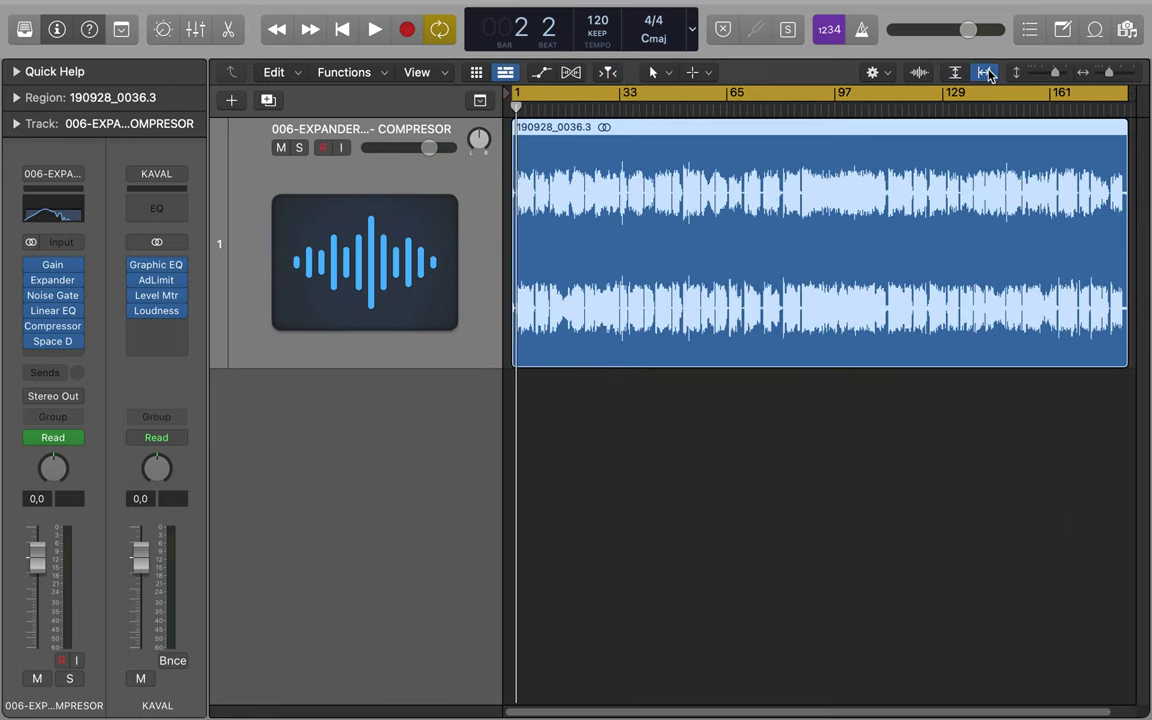
{"action": "left_click", "coordinate": [17, 97]}
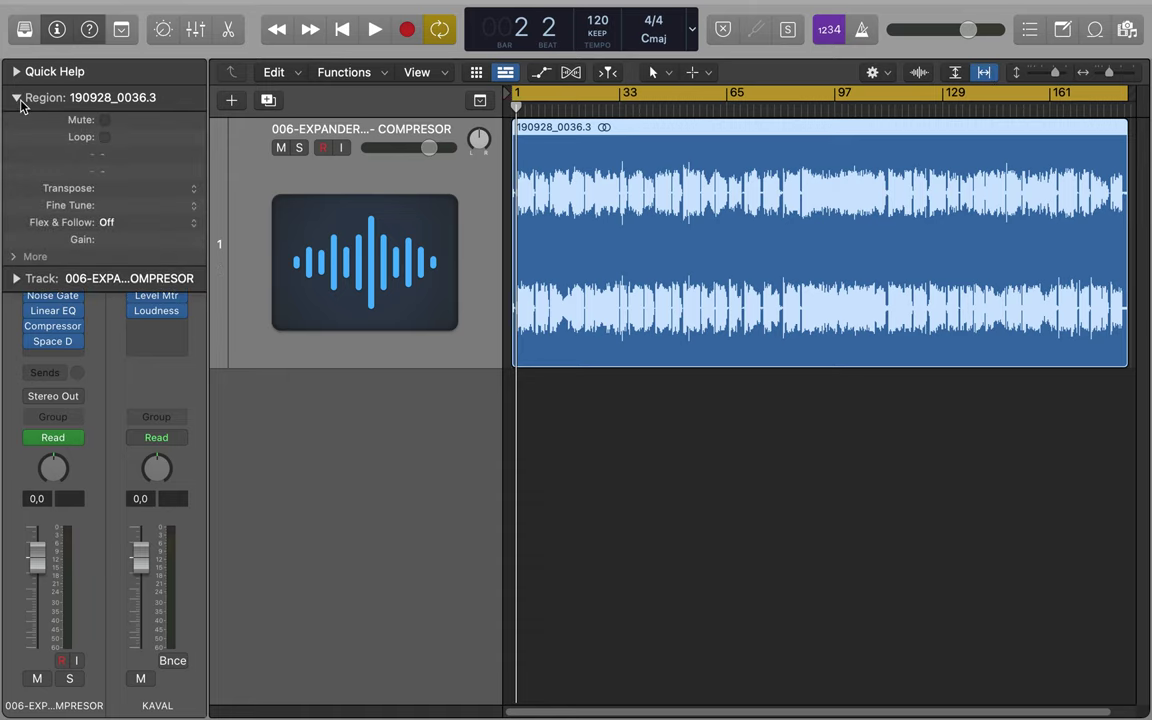
{"action": "left_click", "coordinate": [16, 279]}
{"action": "left_click", "coordinate": [16, 279]}
{"action": "left_click", "coordinate": [14, 257]}
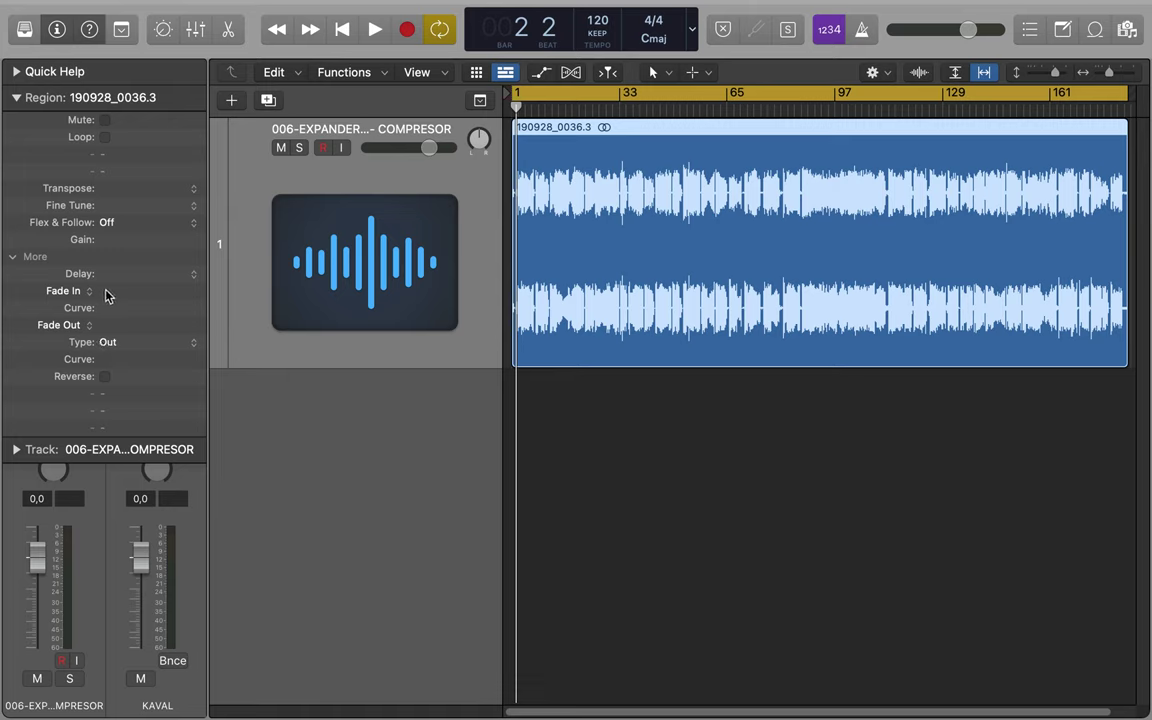
Examine the project's Undo History from the first entry to the last, and close it.
{"action": "mouse_move", "coordinate": [108, 295]}
{"action": "left_click", "coordinate": [170, 12]}
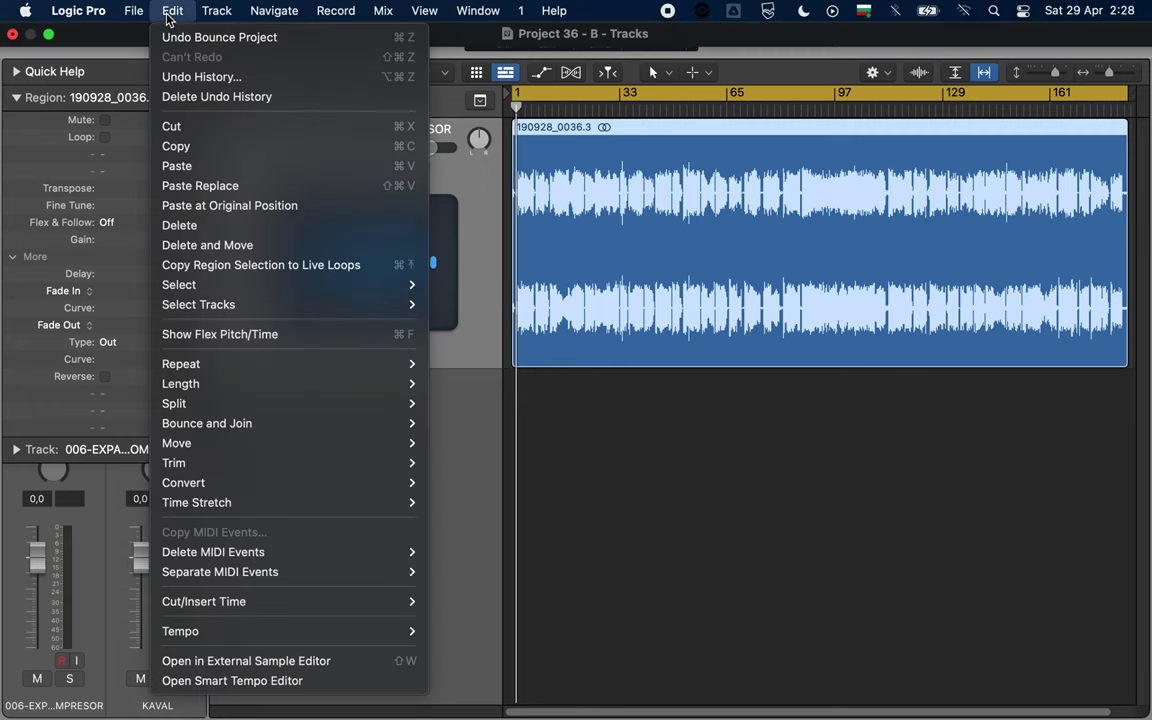
{"action": "left_click", "coordinate": [190, 77]}
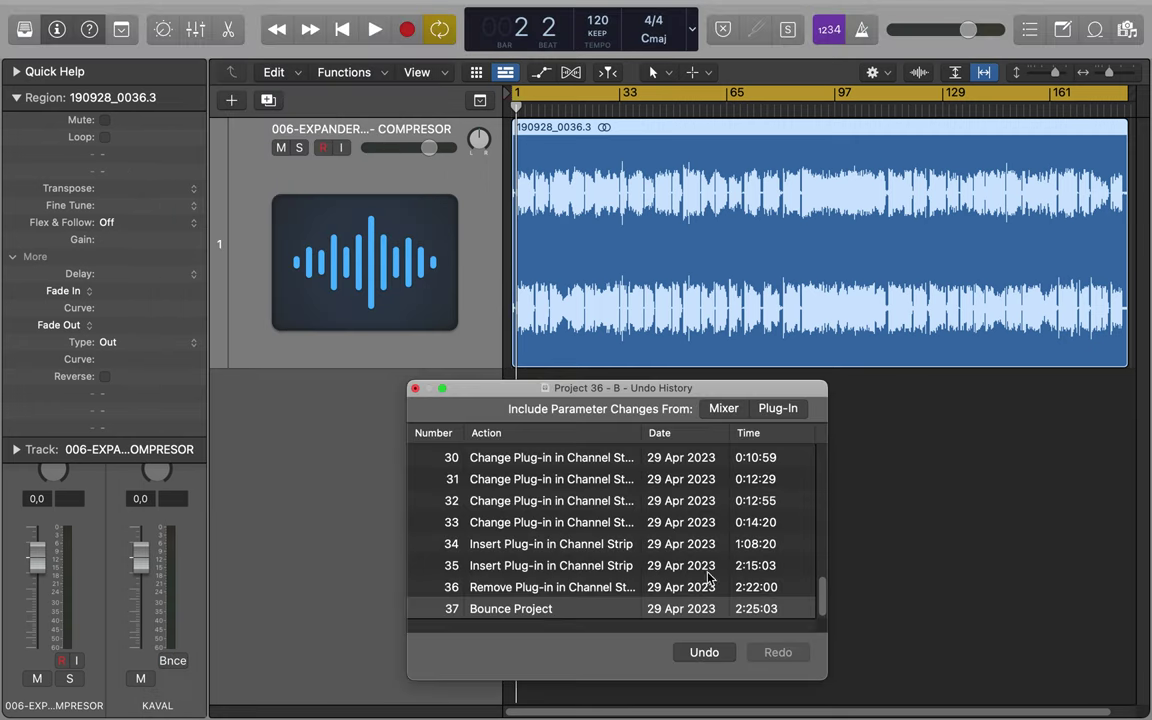
{"action": "left_click_drag", "start_coordinate": [820, 591], "coordinate": [823, 445]}
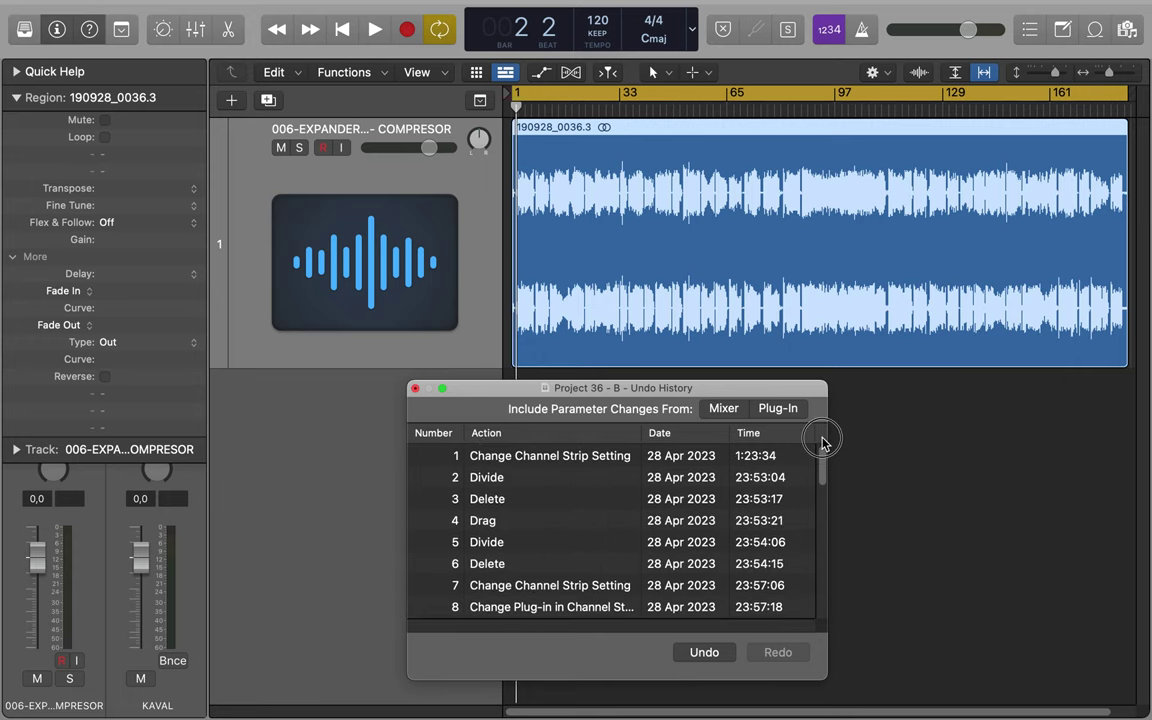
{"action": "left_click_drag", "start_coordinate": [823, 443], "coordinate": [823, 618]}
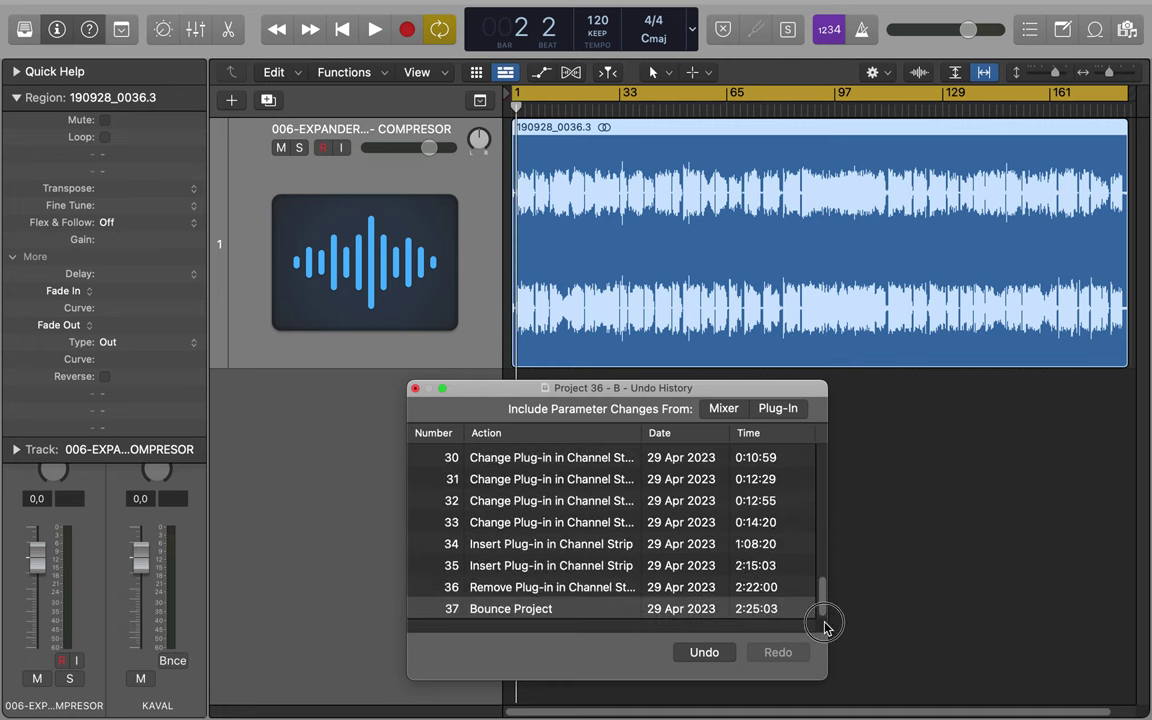
{"action": "left_click", "coordinate": [415, 389]}
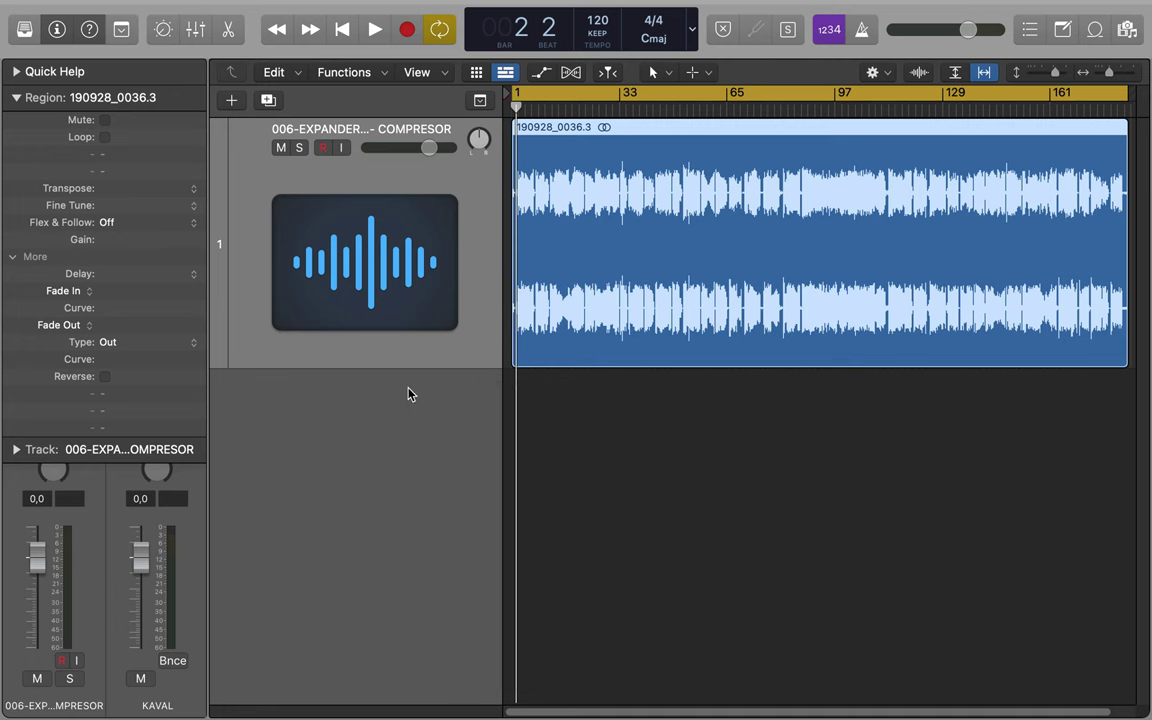
Set the Fade In of region 190928_0036.3 to 10000.
{"action": "double_click", "coordinate": [110, 290]}
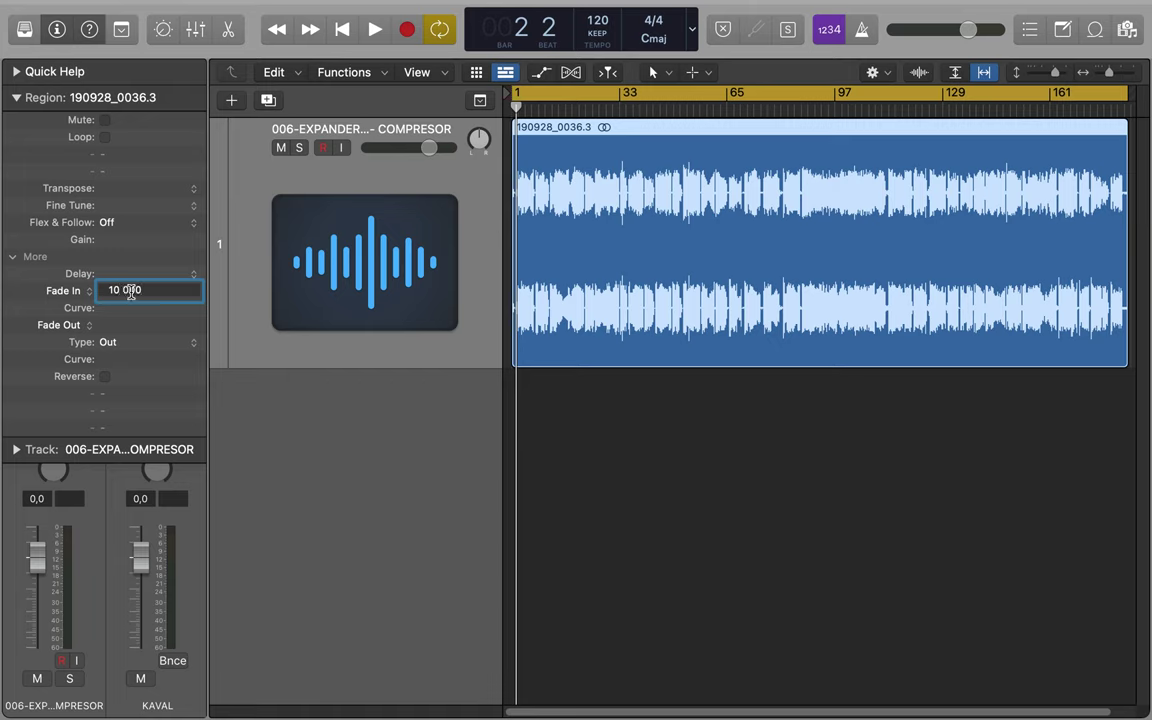
{"action": "type", "text": "10000"}
{"action": "key", "text": "Return"}
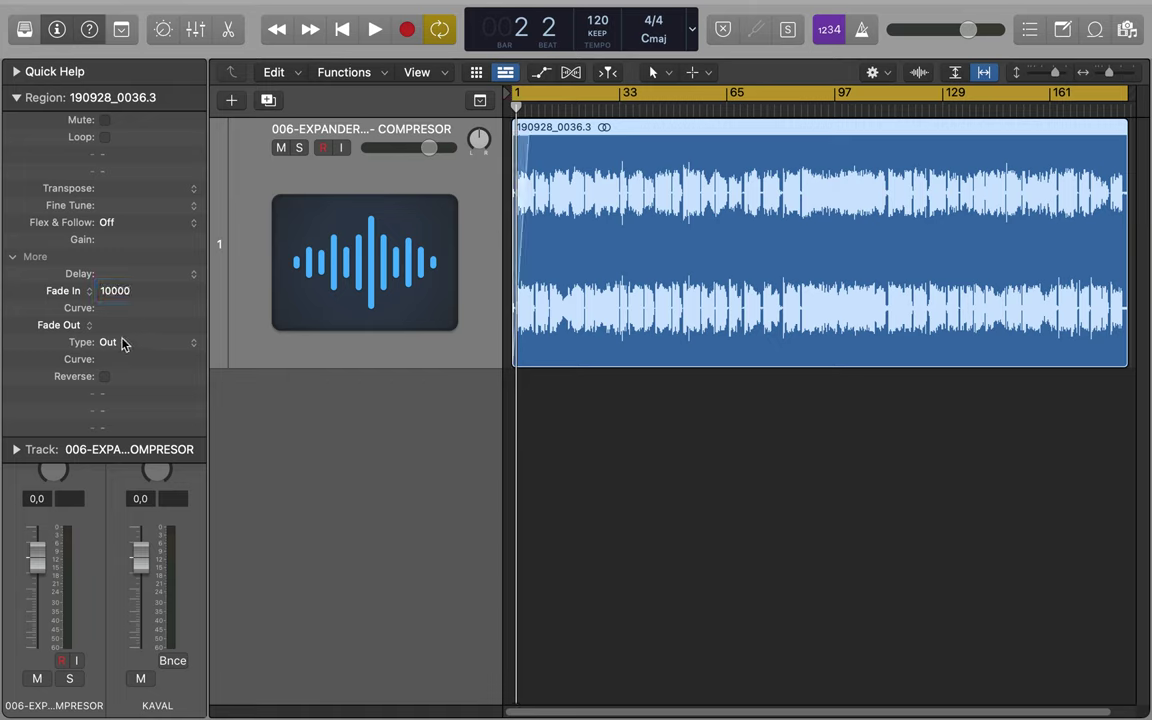
Set the Fade Out of region 190928_0036.3 to 10000, and play the faded opening up to bar 5.
{"action": "double_click", "coordinate": [116, 325]}
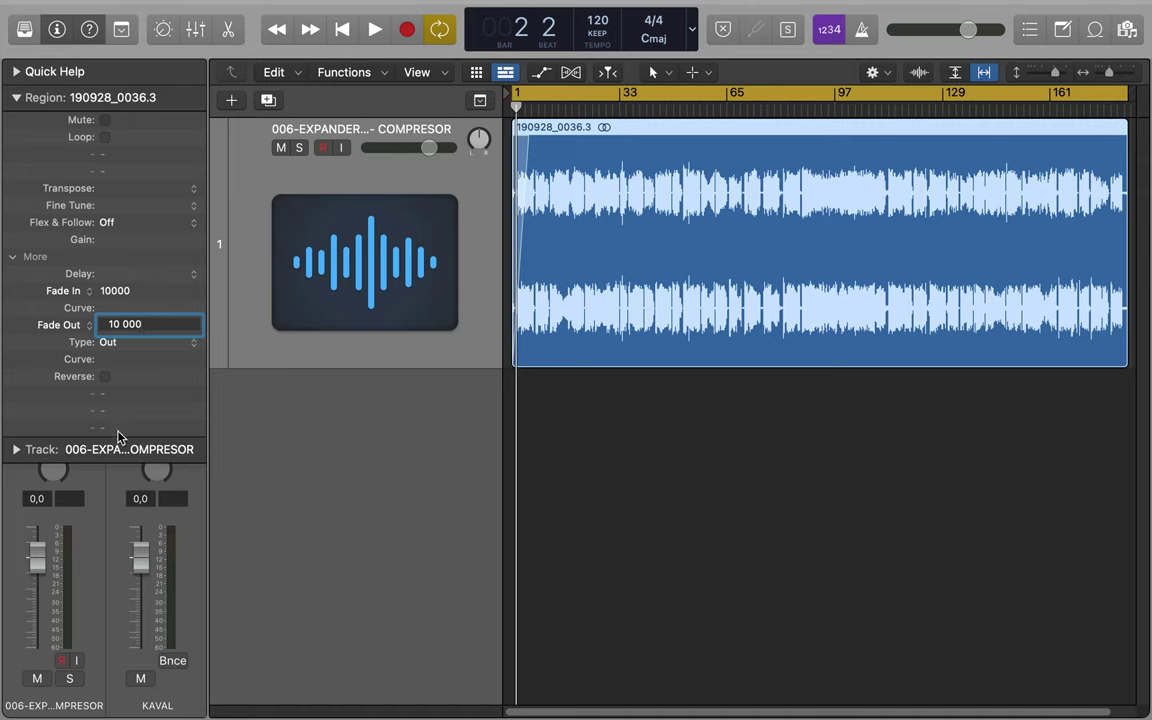
{"action": "key", "text": "Return"}
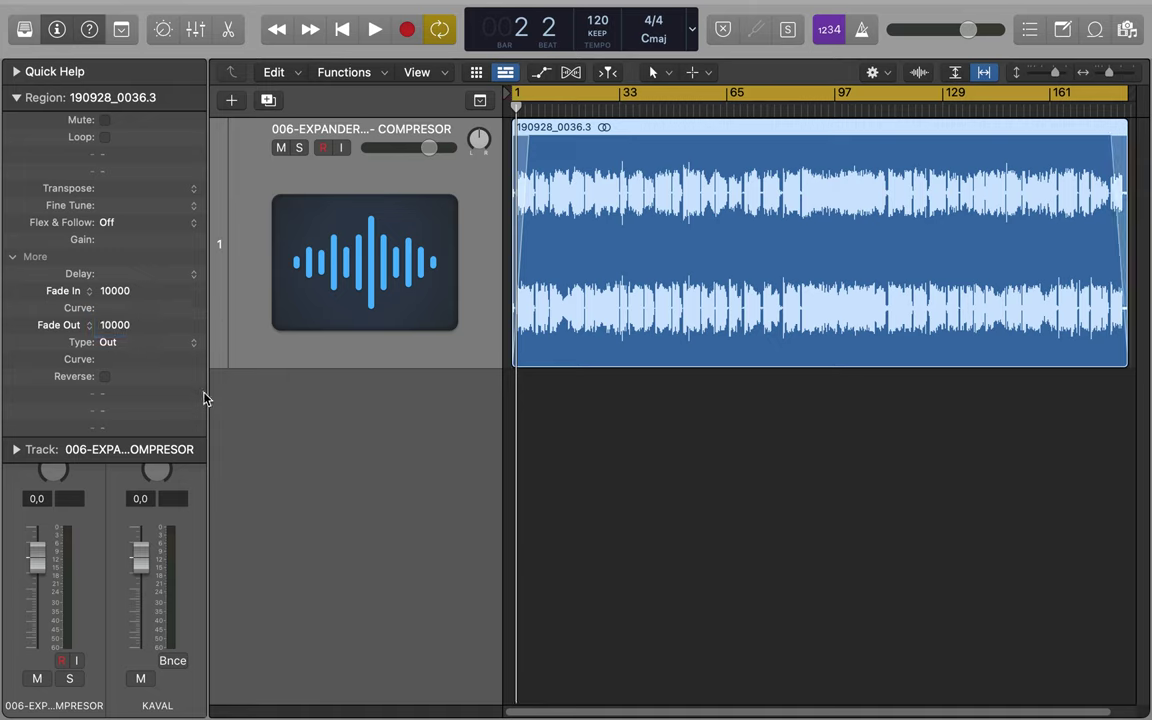
{"action": "left_click", "coordinate": [376, 31]}
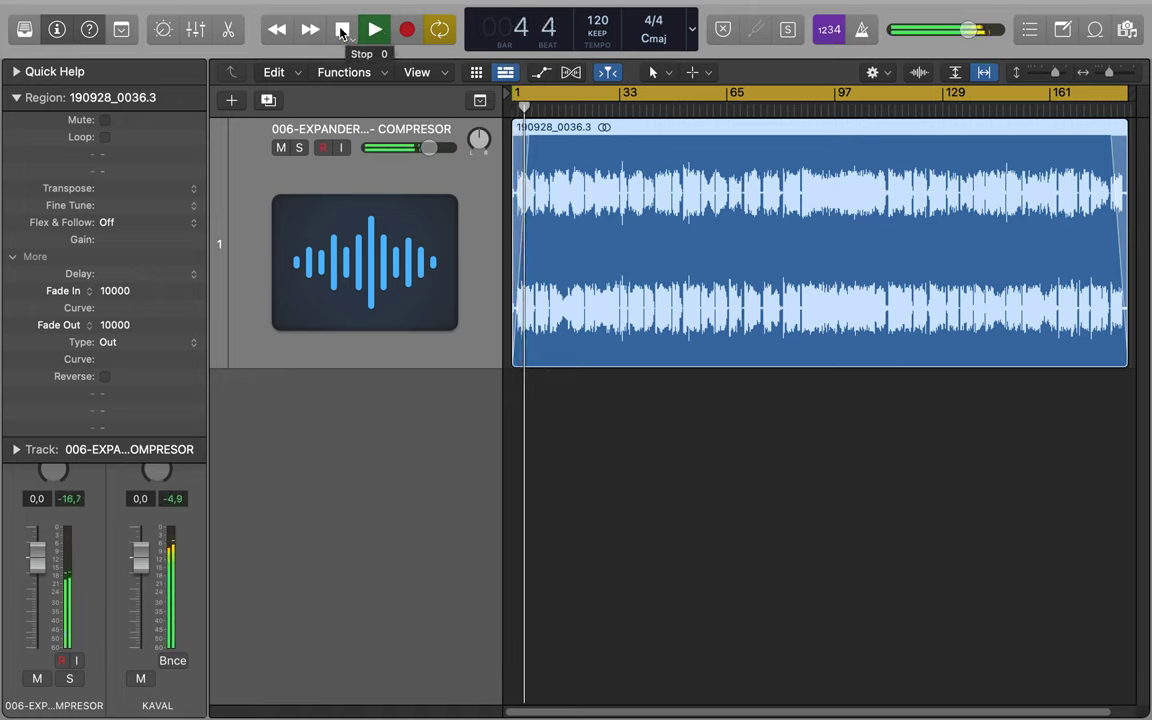
{"action": "left_click", "coordinate": [341, 31]}
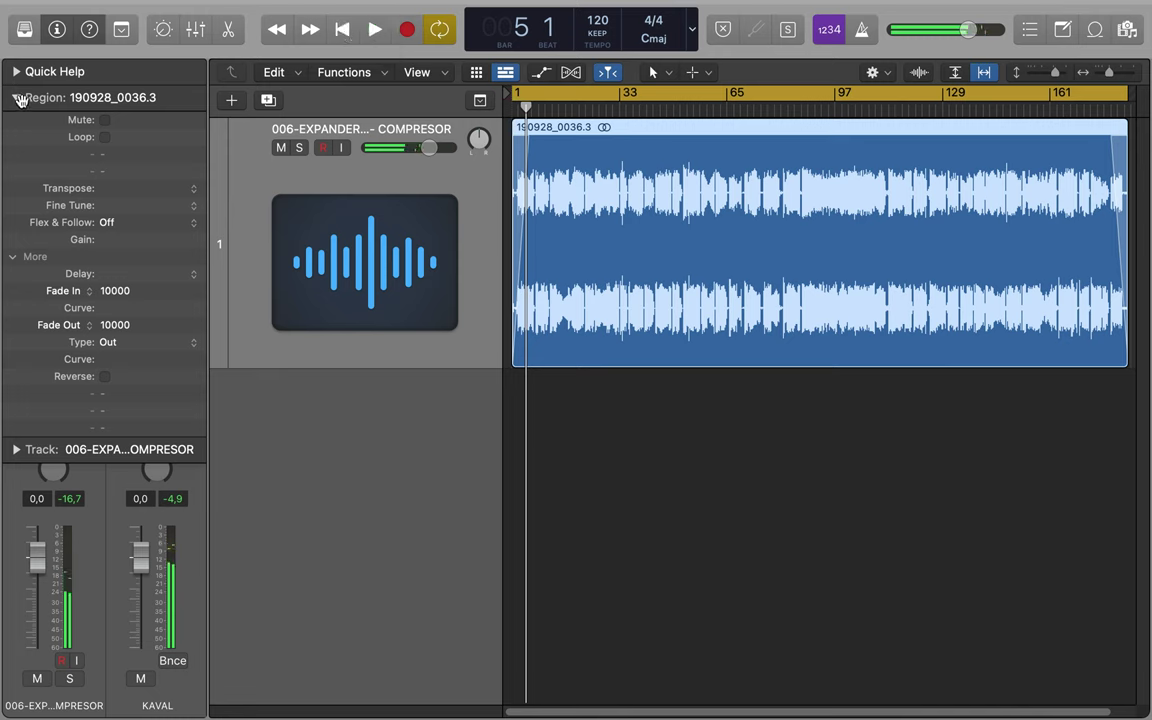
{"action": "left_click", "coordinate": [18, 99]}
{"action": "mouse_move", "coordinate": [185, 5]}
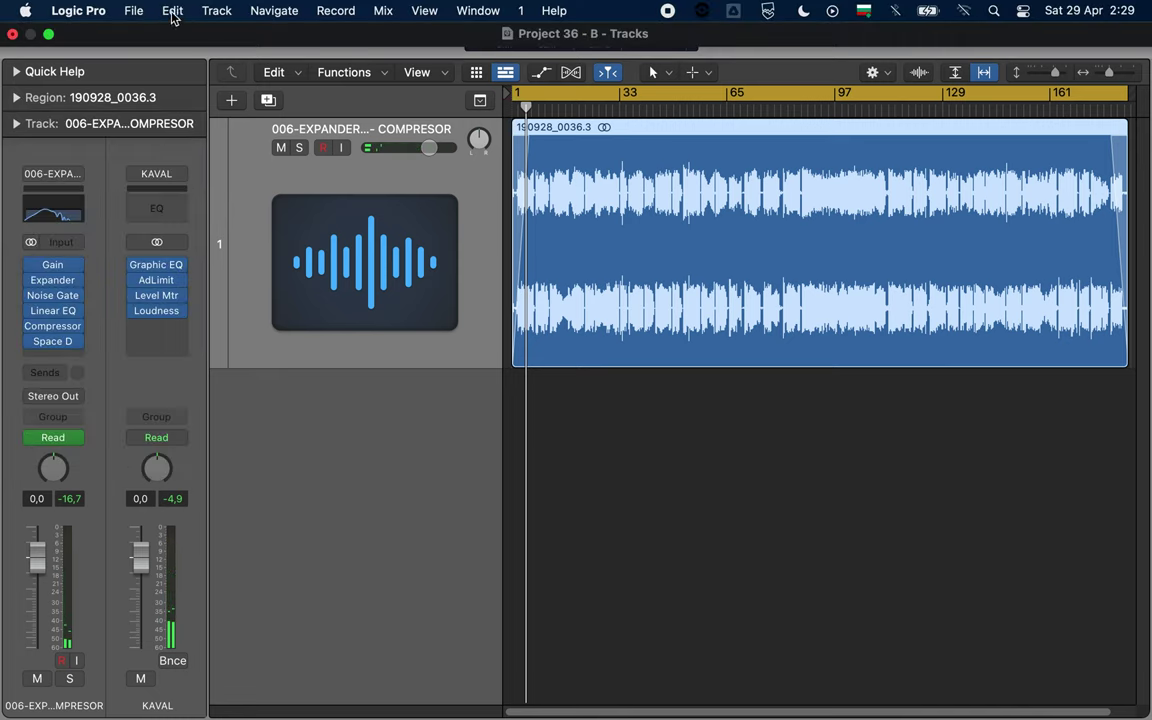
{"action": "left_click", "coordinate": [136, 12]}
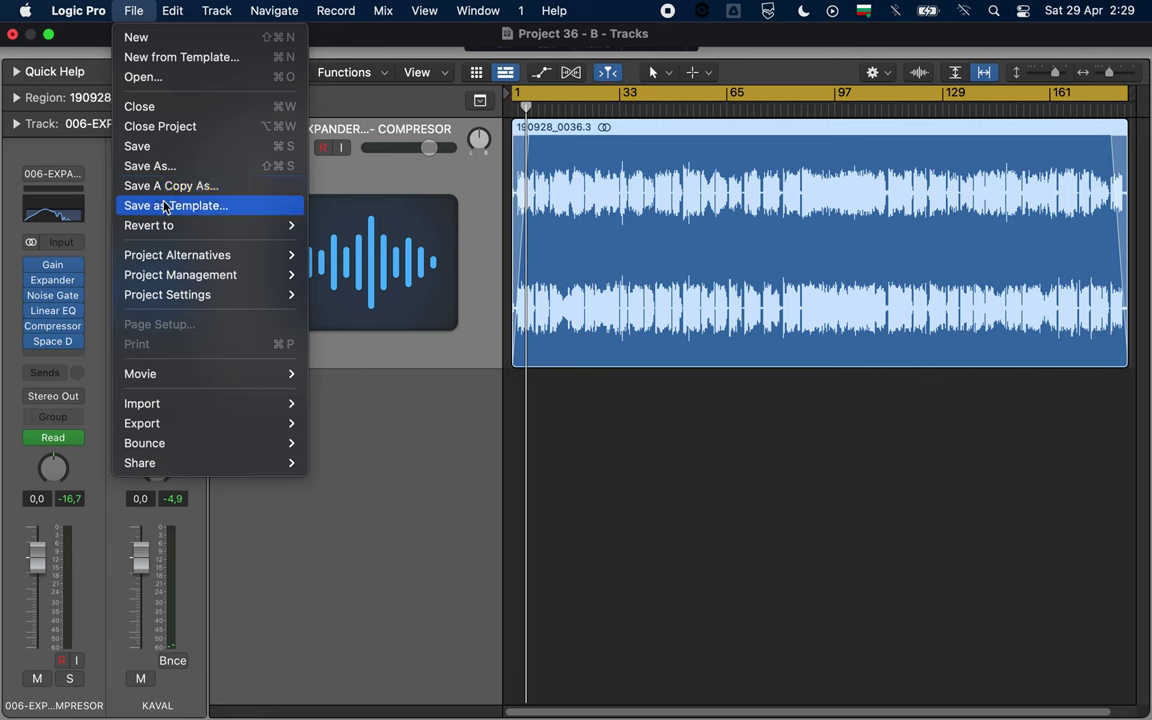
{"action": "left_click", "coordinate": [163, 169]}
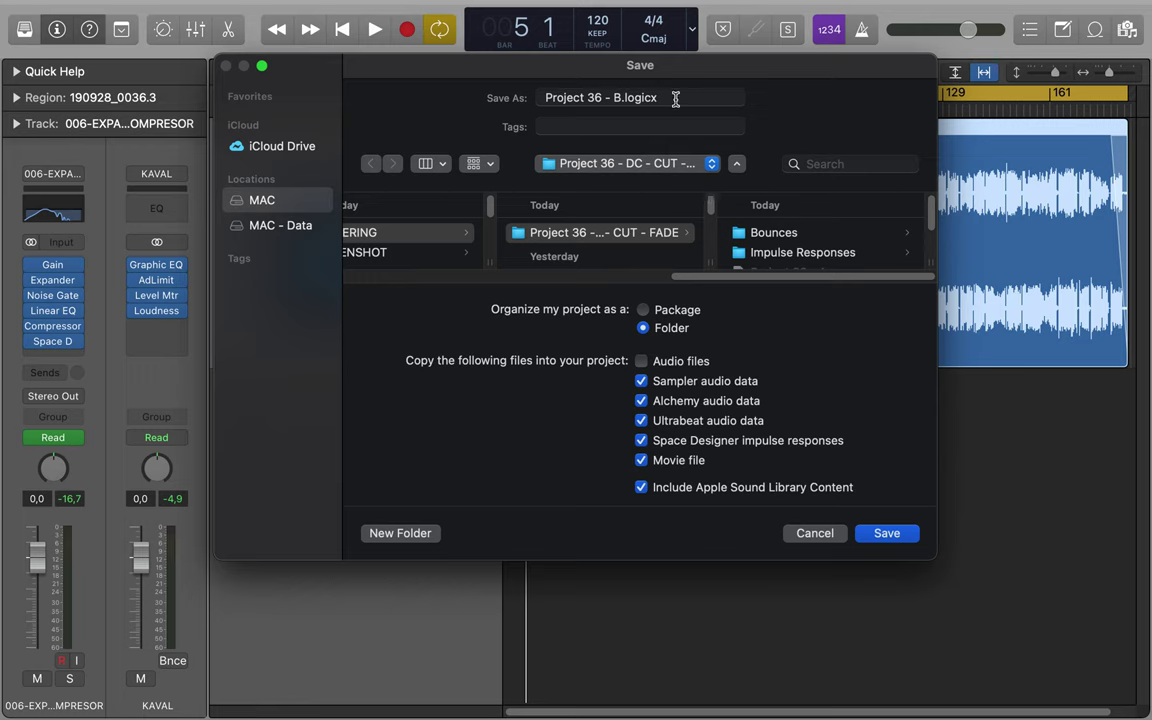
{"action": "left_click", "coordinate": [712, 165]}
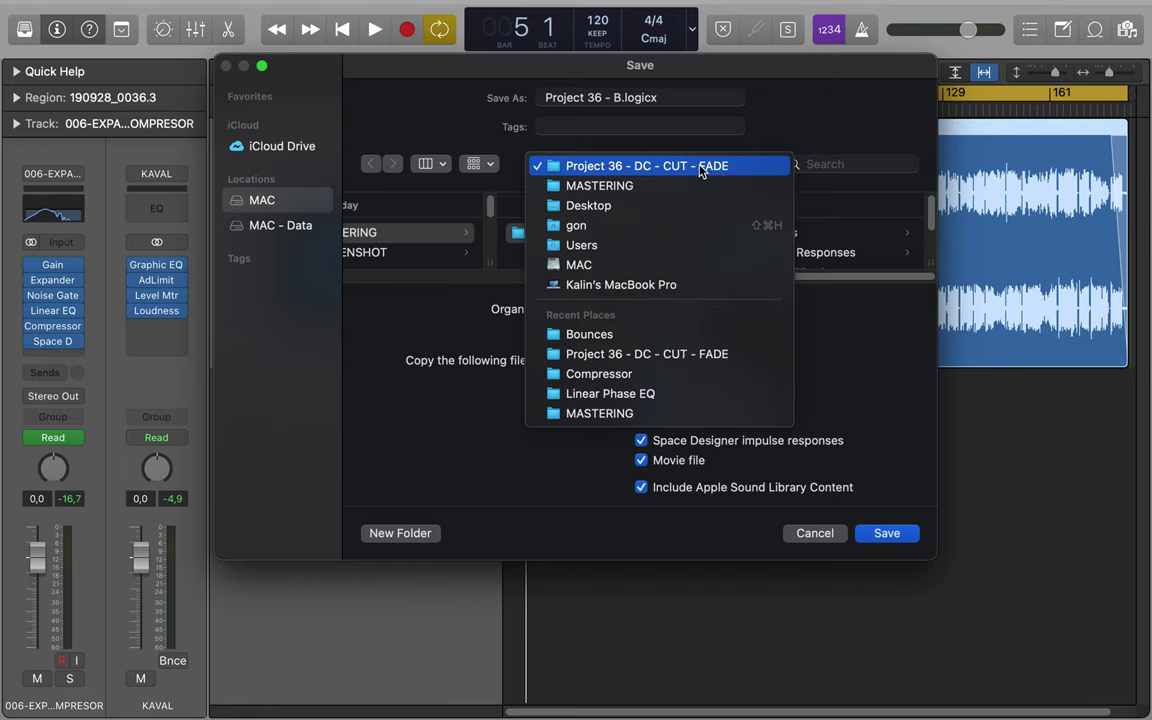
{"action": "left_click", "coordinate": [690, 166]}
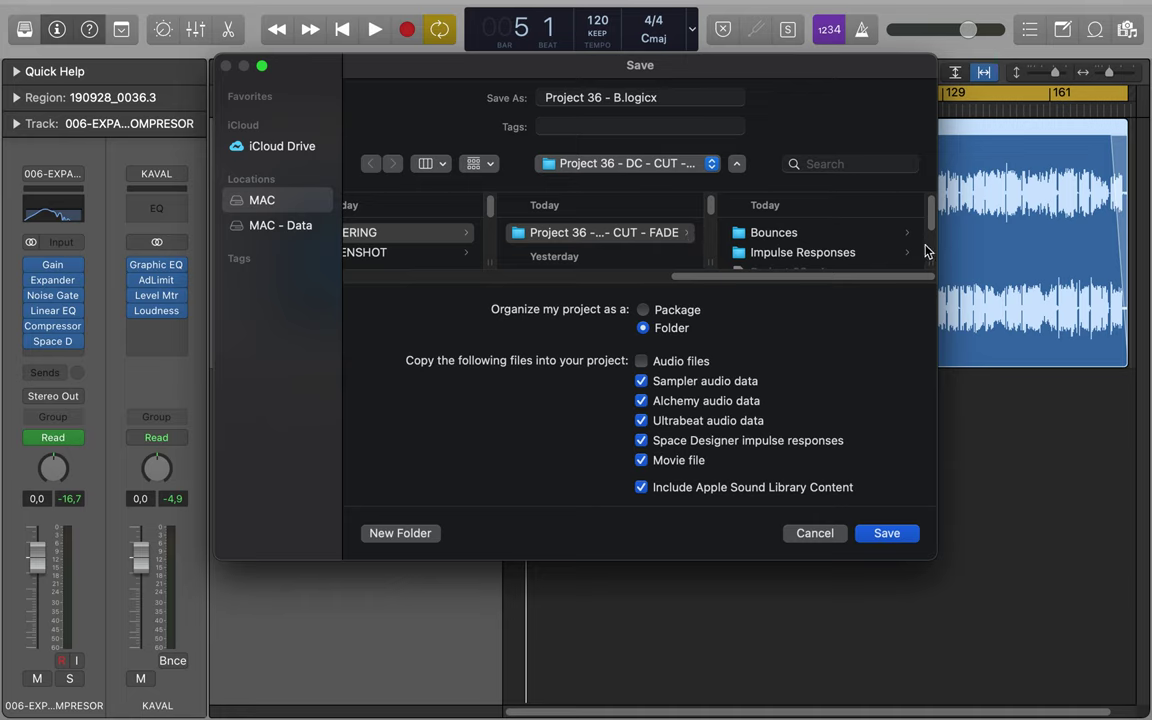
{"action": "left_click_drag", "start_coordinate": [931, 226], "coordinate": [936, 263]}
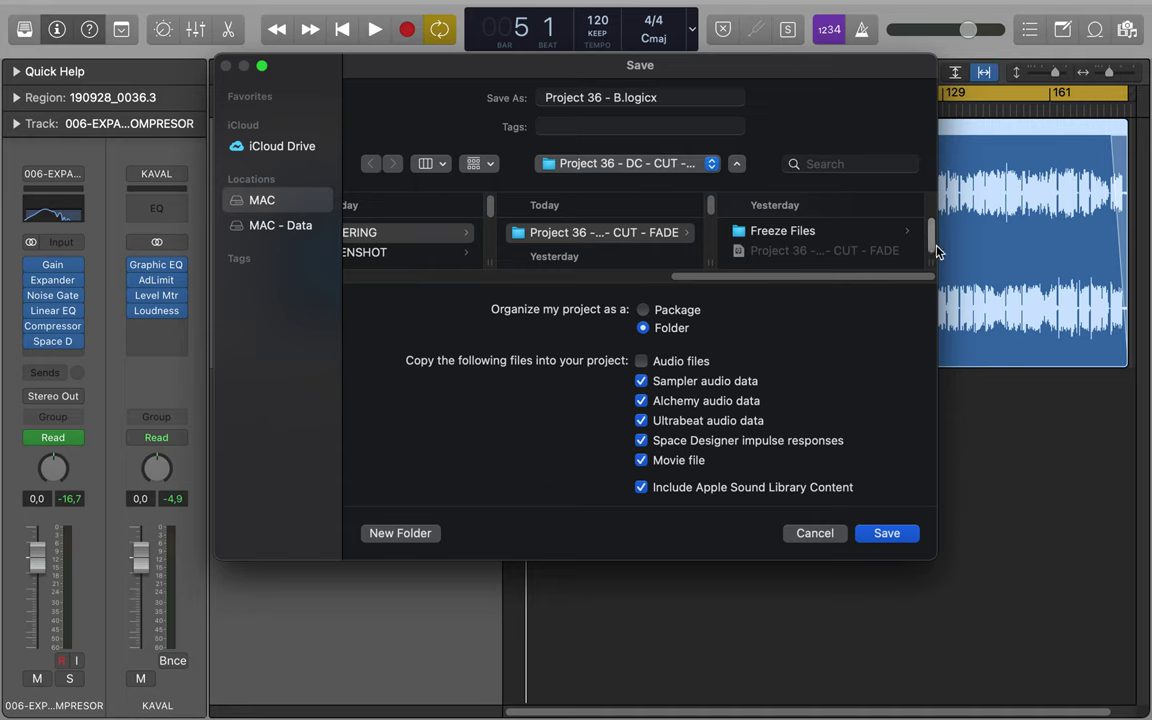
{"action": "mouse_move", "coordinate": [928, 248]}
{"action": "left_mouse_down"}
{"action": "mouse_move", "coordinate": [918, 206]}
{"action": "mouse_move", "coordinate": [922, 245]}
{"action": "left_mouse_up"}
{"action": "left_click", "coordinate": [845, 252]}
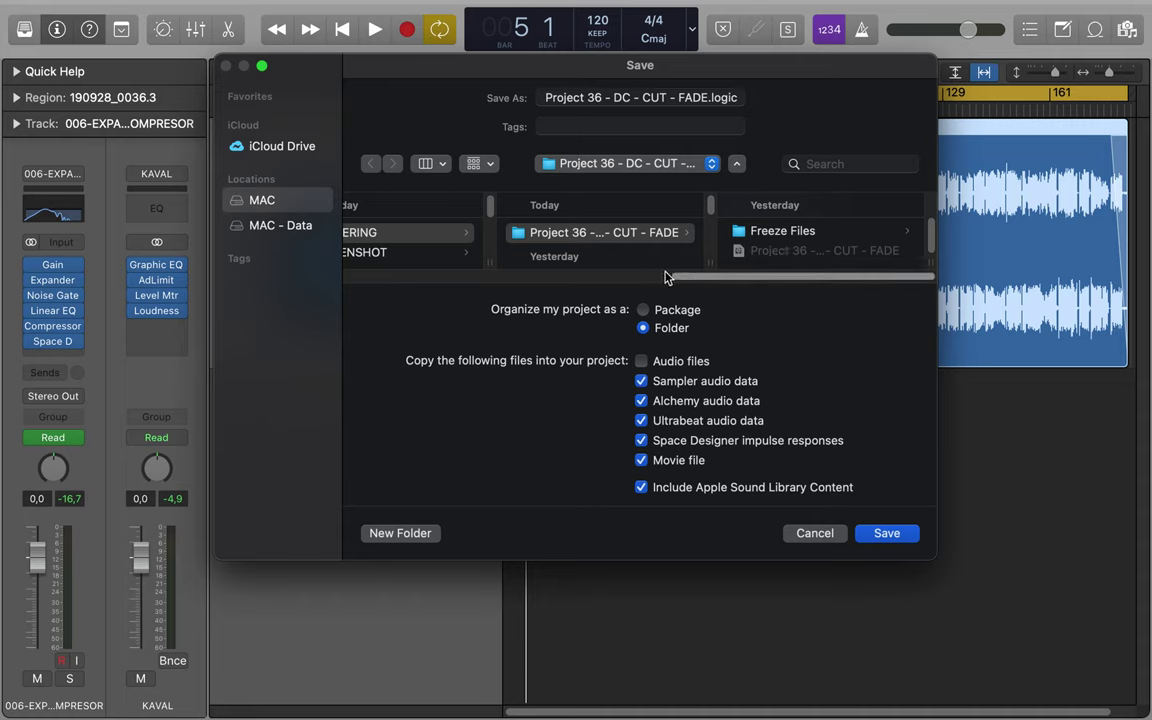
{"action": "left_click_drag", "start_coordinate": [705, 283], "coordinate": [776, 296]}
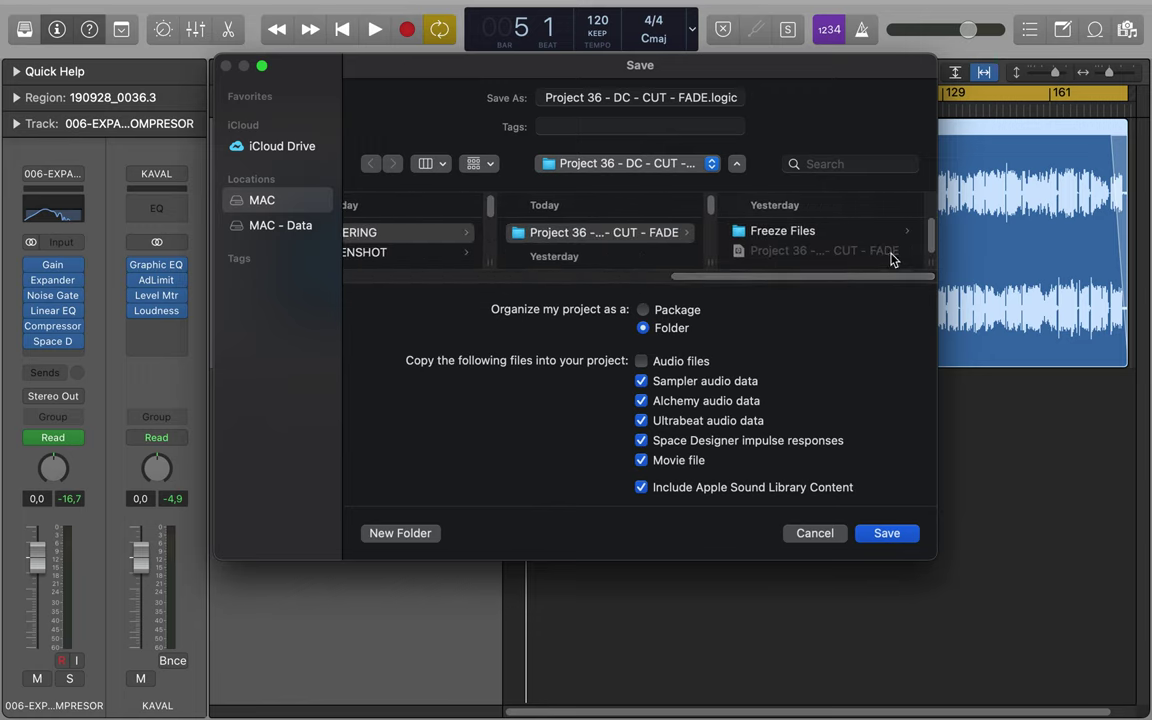
{"action": "mouse_move", "coordinate": [930, 250]}
{"action": "left_mouse_down"}
{"action": "mouse_move", "coordinate": [931, 206]}
{"action": "mouse_move", "coordinate": [935, 252]}
{"action": "left_mouse_up"}
{"action": "left_click", "coordinate": [736, 99]}
{"action": "left_click", "coordinate": [728, 97]}
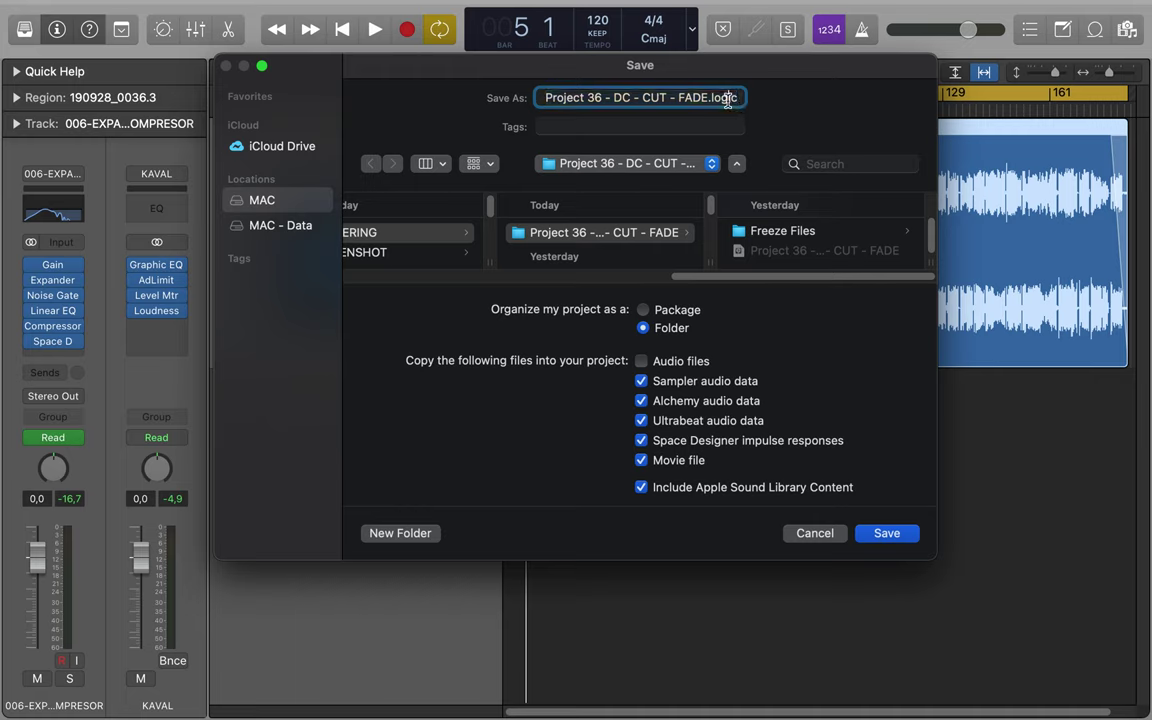
{"action": "key", "text": "BackSpace"}
{"action": "key", "text": "BackSpace"}
{"action": "key", "text": "BackSpace"}
{"action": "left_click", "coordinate": [882, 533]}
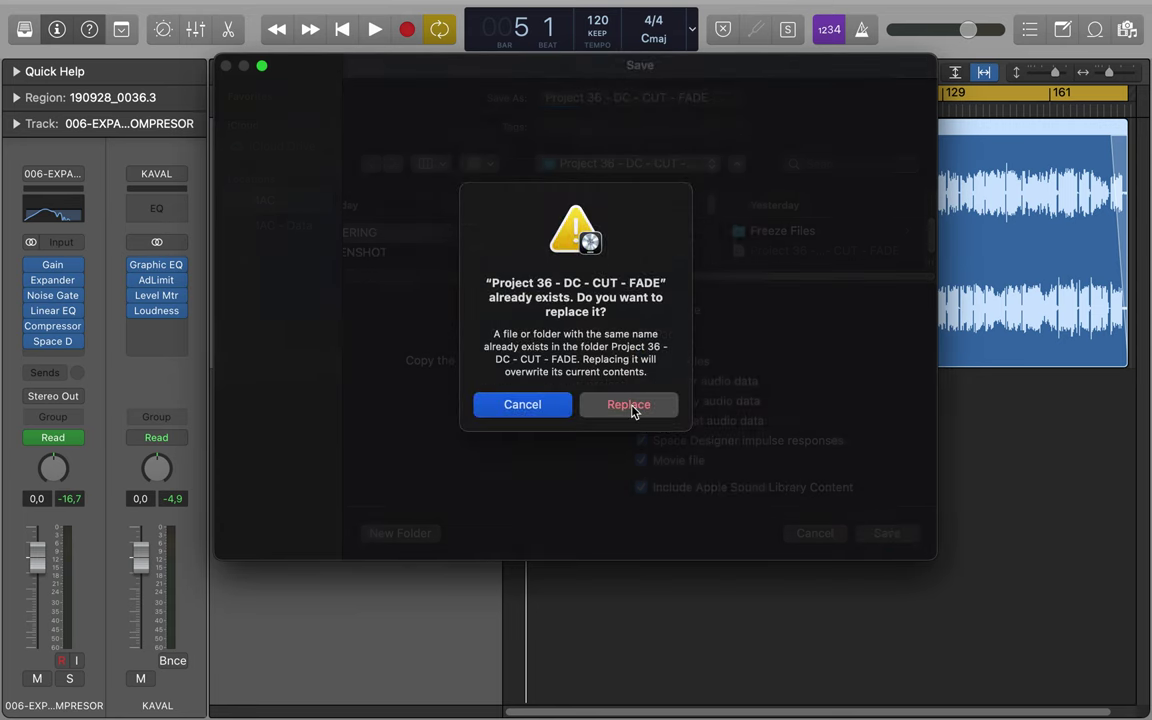
{"action": "left_click", "coordinate": [530, 405]}
{"action": "left_click", "coordinate": [815, 537]}
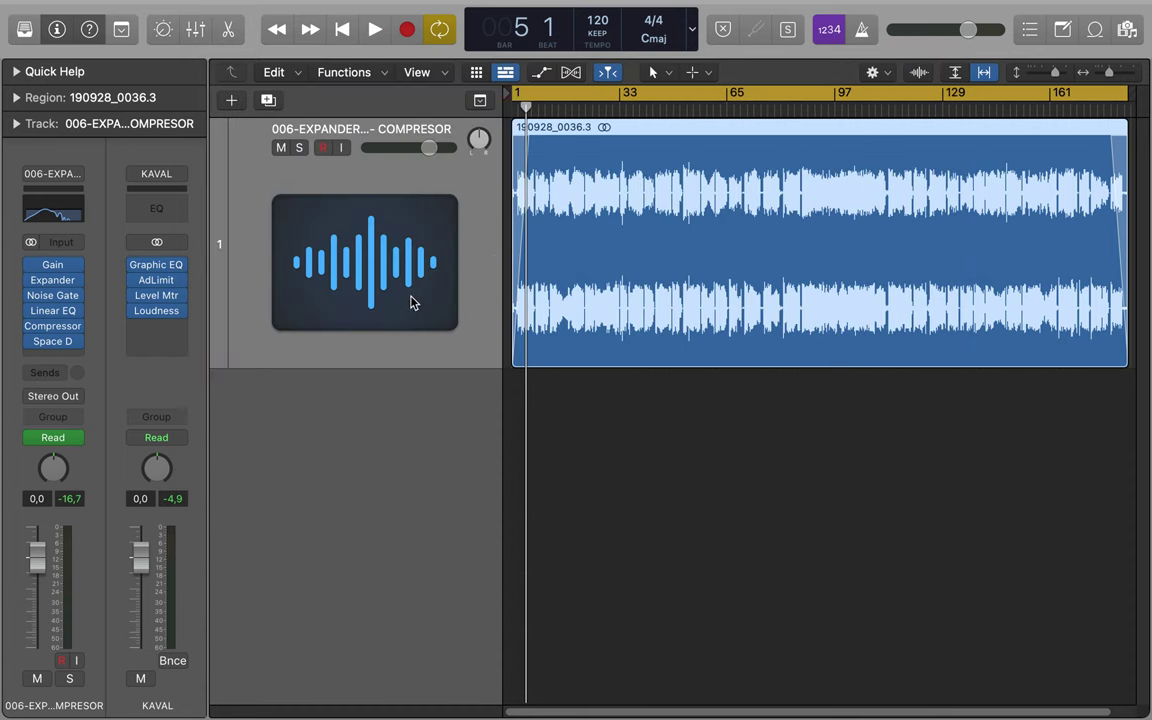
Return the playhead to bar 1 and display the track's automation curve for the Gain parameter of the Gain plug-in.
{"action": "left_click", "coordinate": [340, 28]}
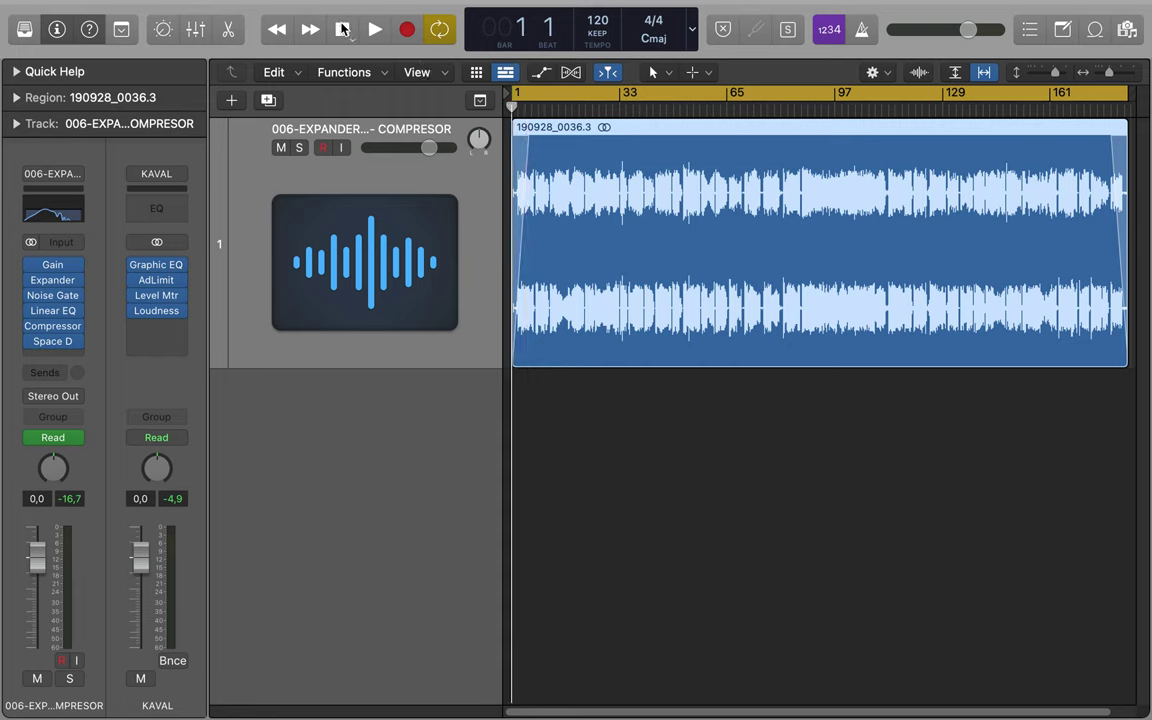
{"action": "mouse_move", "coordinate": [148, 4]}
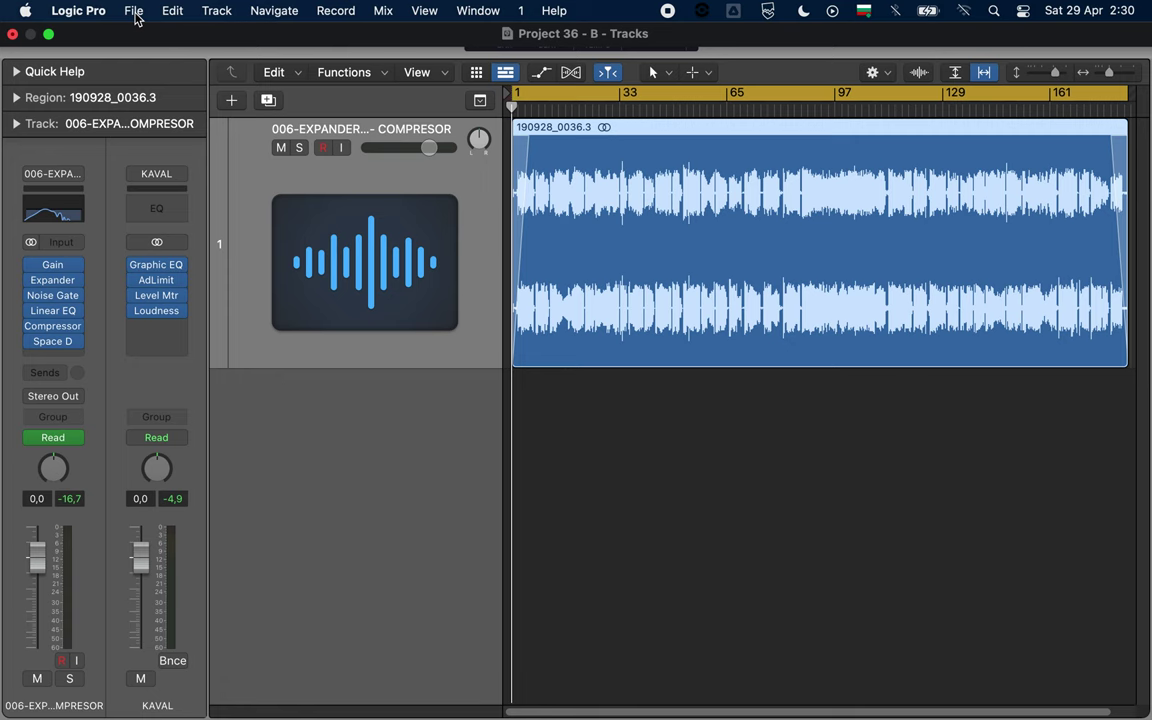
{"action": "left_click", "coordinate": [134, 12]}
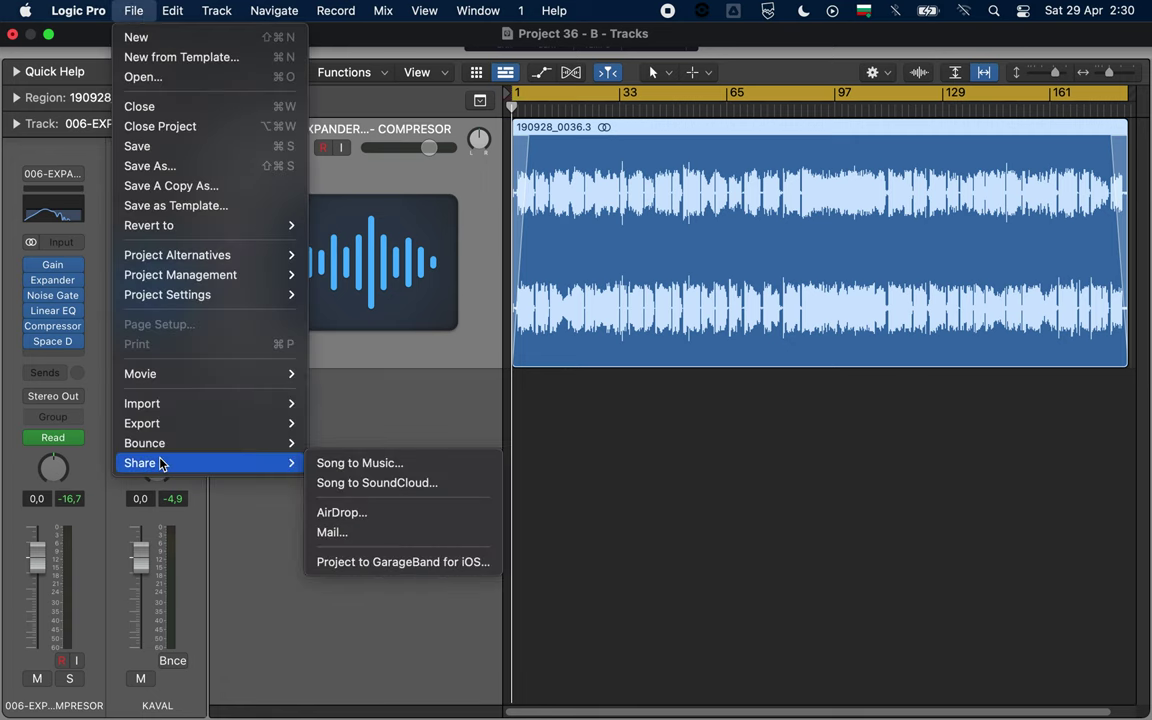
{"action": "mouse_move", "coordinate": [167, 443]}
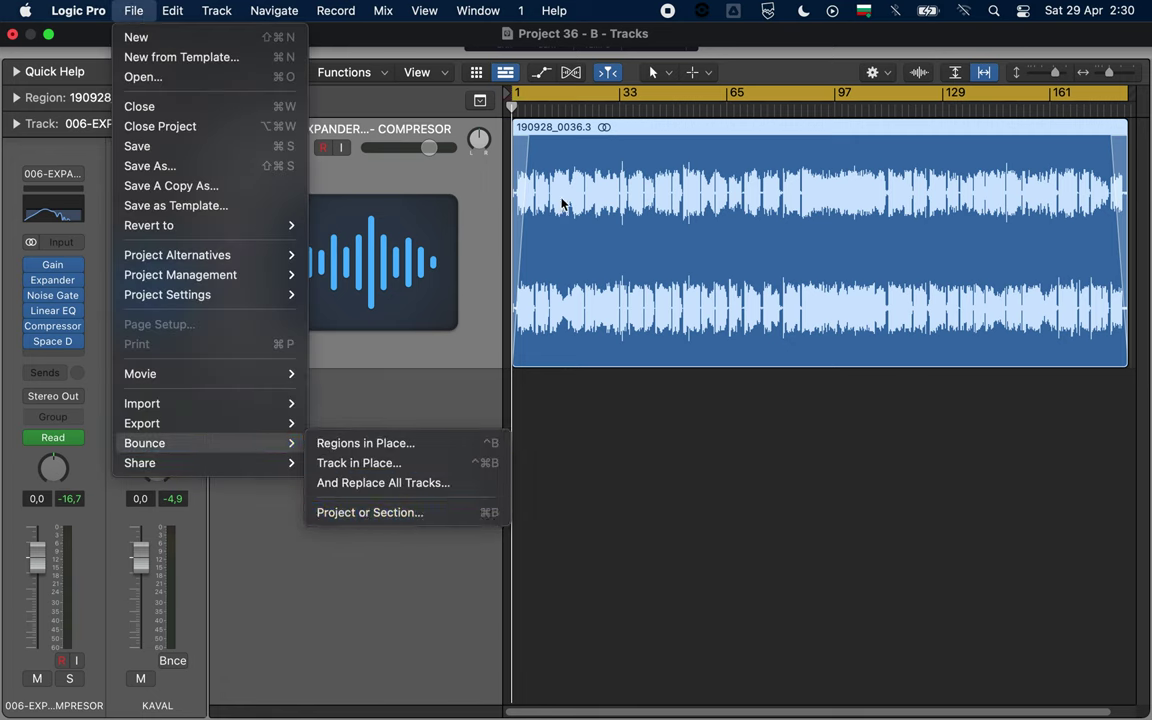
{"action": "left_click", "coordinate": [490, 219]}
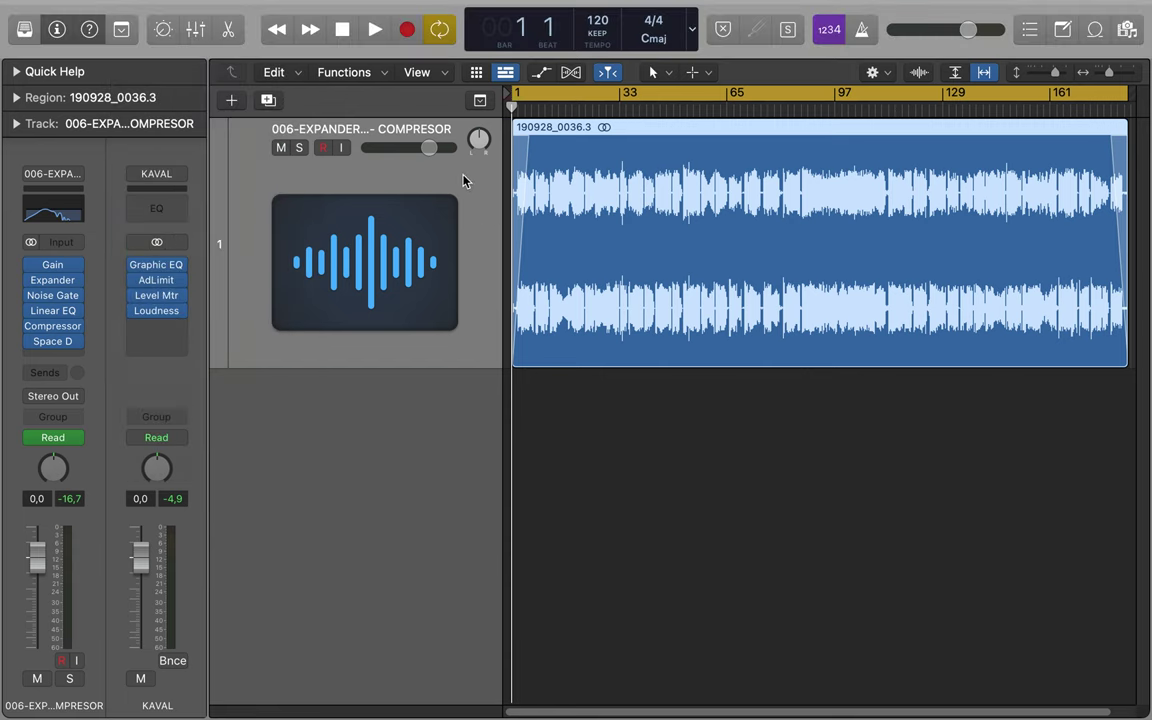
{"action": "left_click", "coordinate": [543, 74]}
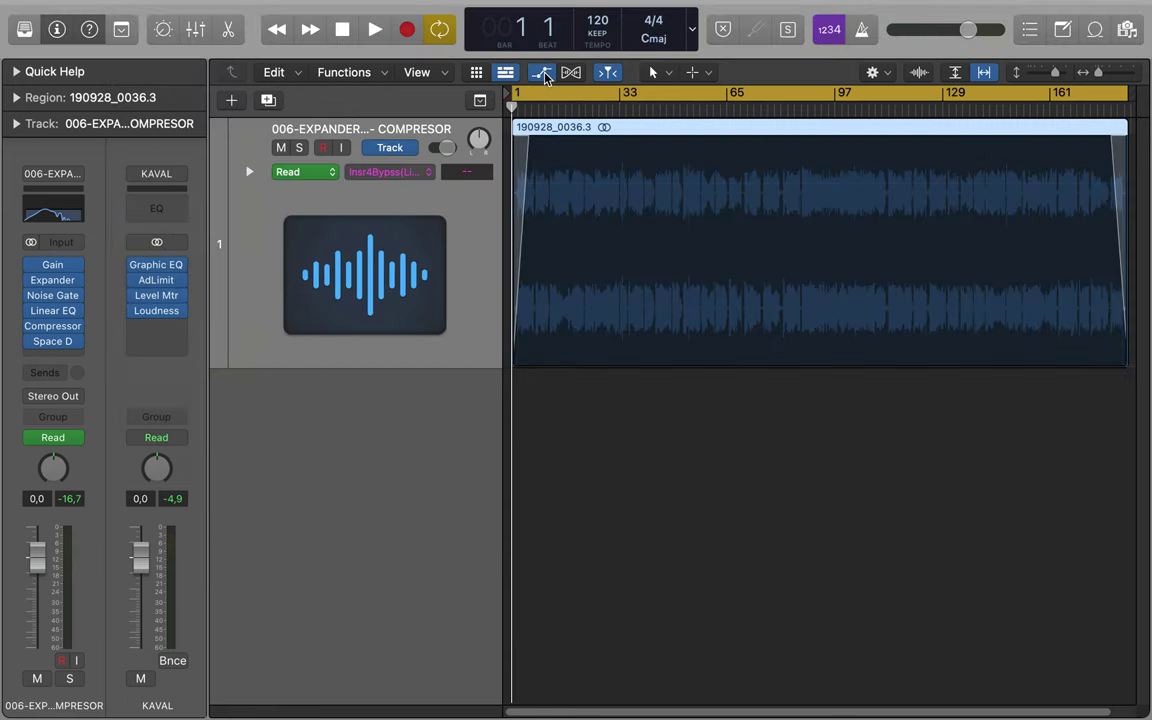
{"action": "left_click", "coordinate": [429, 176]}
{"action": "mouse_move", "coordinate": [471, 334]}
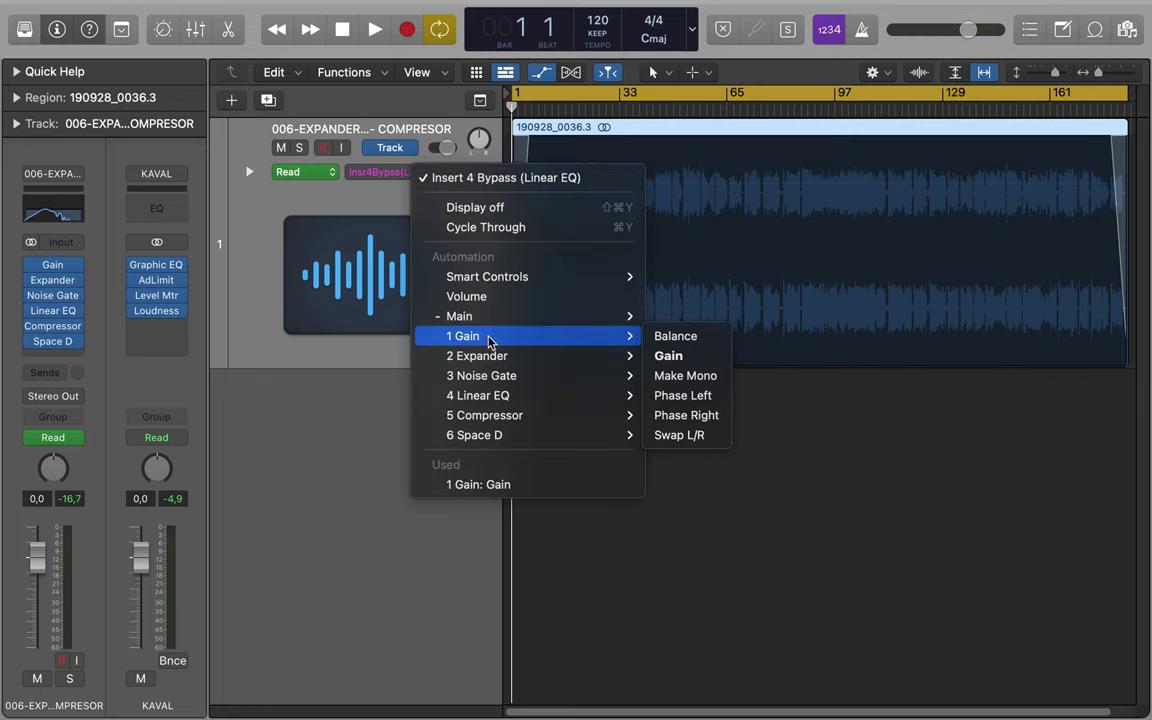
{"action": "left_click", "coordinate": [669, 356]}
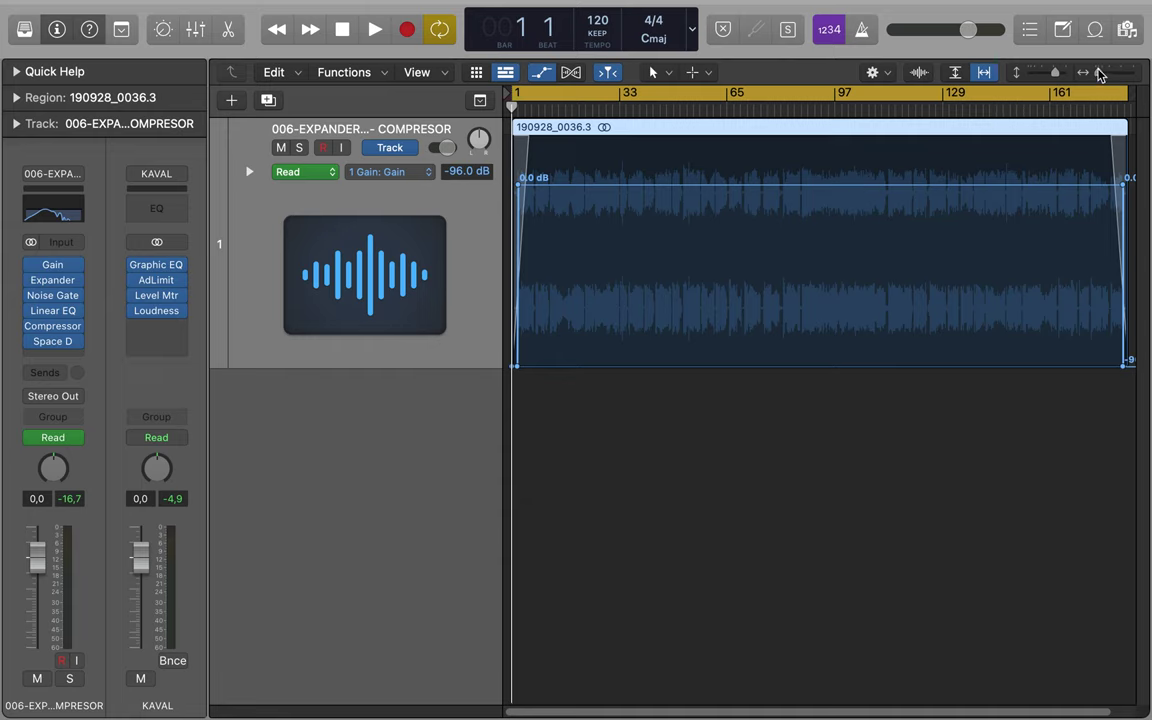
Play the opening from bar 1 to bar 3 against the gain automation and fade-in, and hide the automation.
{"action": "left_click_drag", "start_coordinate": [1098, 75], "coordinate": [1120, 75]}
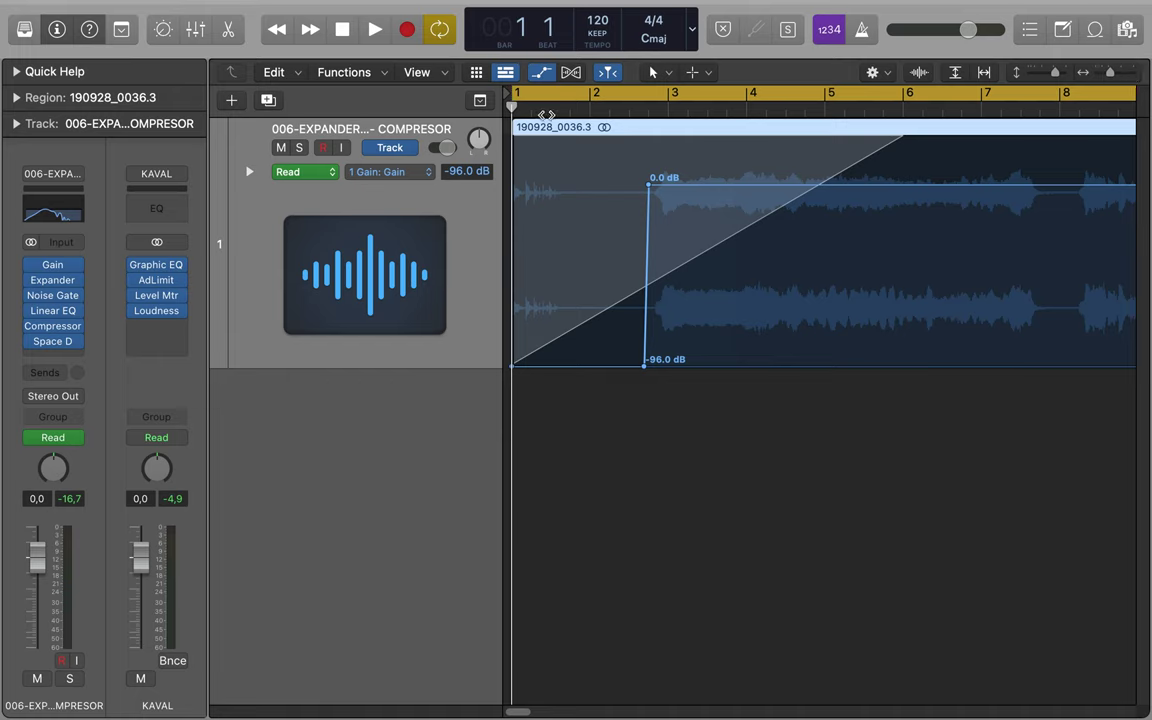
{"action": "key", "text": "space"}
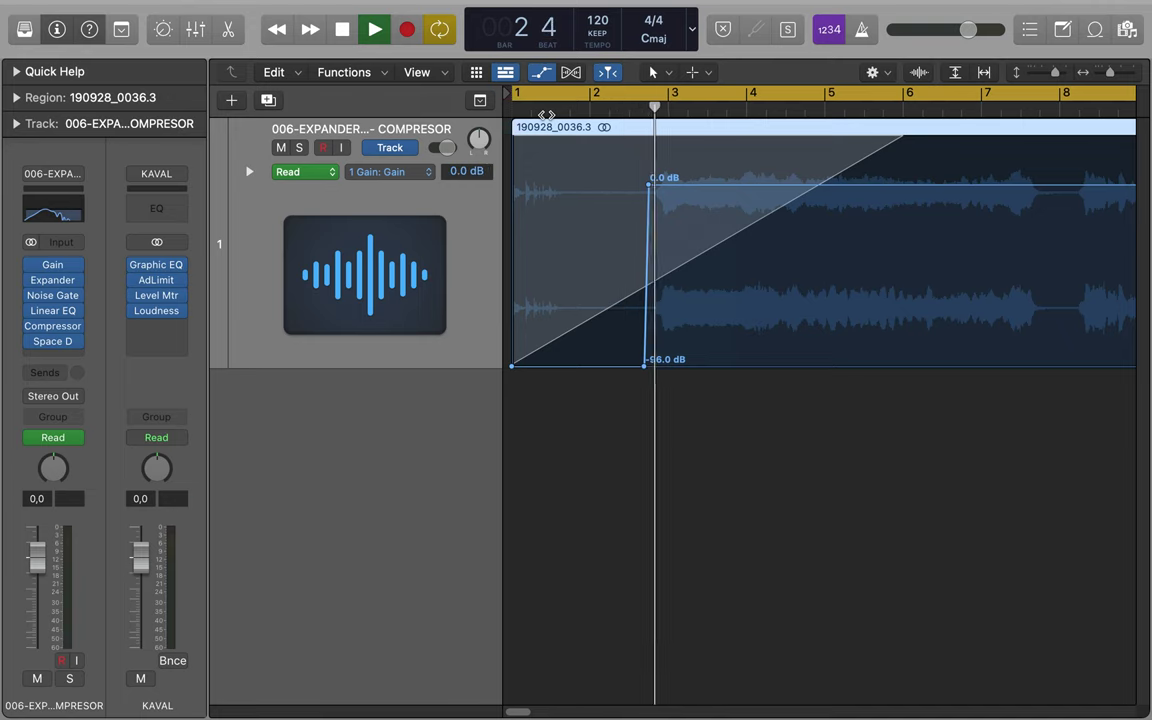
{"action": "key", "text": "space"}
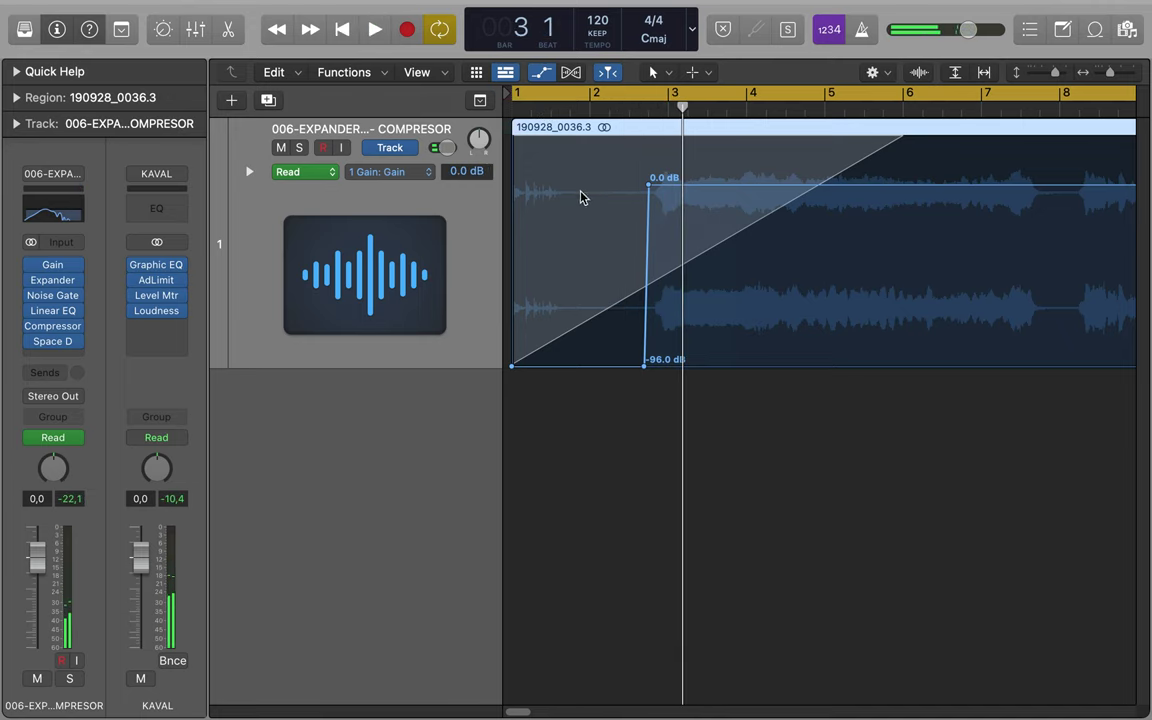
{"action": "left_click", "coordinate": [988, 74]}
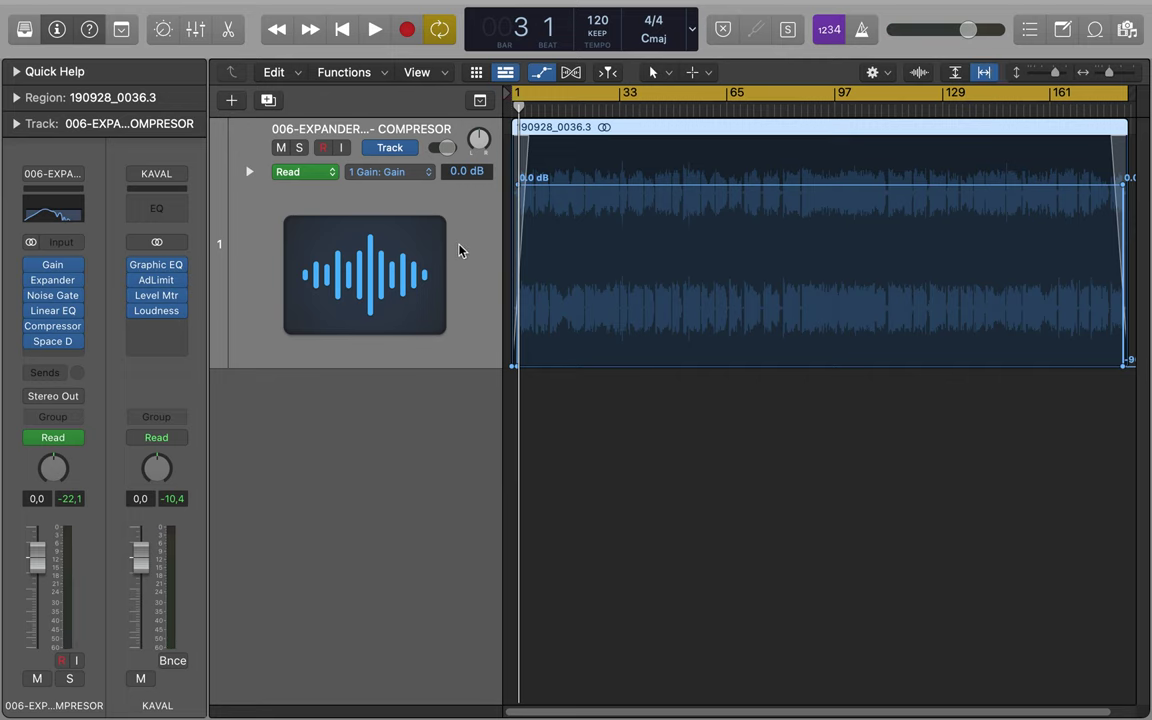
{"action": "left_click", "coordinate": [543, 76]}
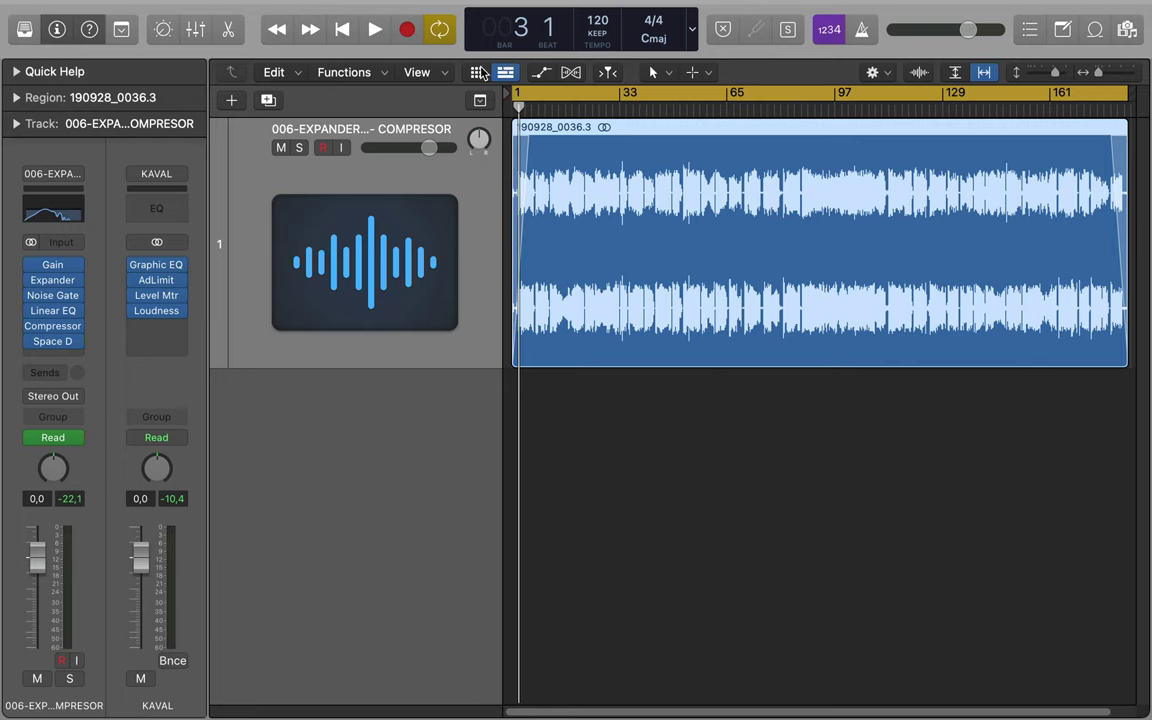
Bounce the whole project offline from bar 1 as "Ne kazvai - Не казвай" into Bounces: PCM Wave, 32 Bit (float), 96000, interleaved, without dithering.
{"action": "left_click", "coordinate": [341, 29]}
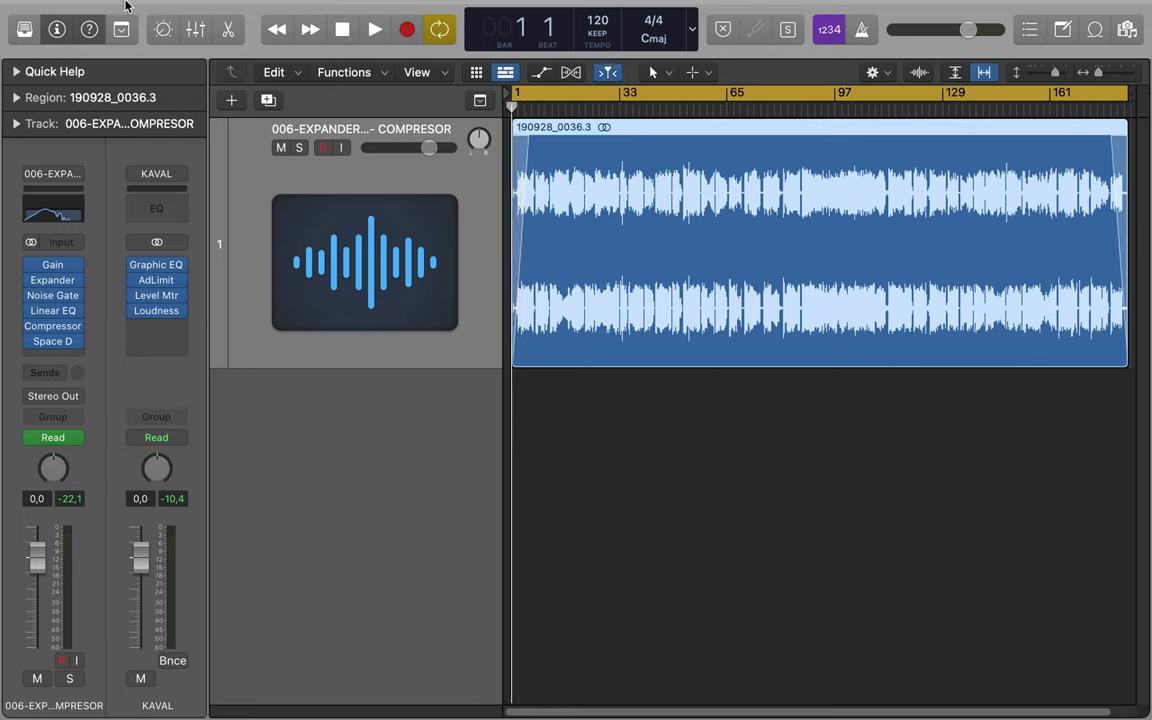
{"action": "left_click", "coordinate": [134, 11]}
{"action": "left_click", "coordinate": [134, 11]}
{"action": "left_click", "coordinate": [134, 11]}
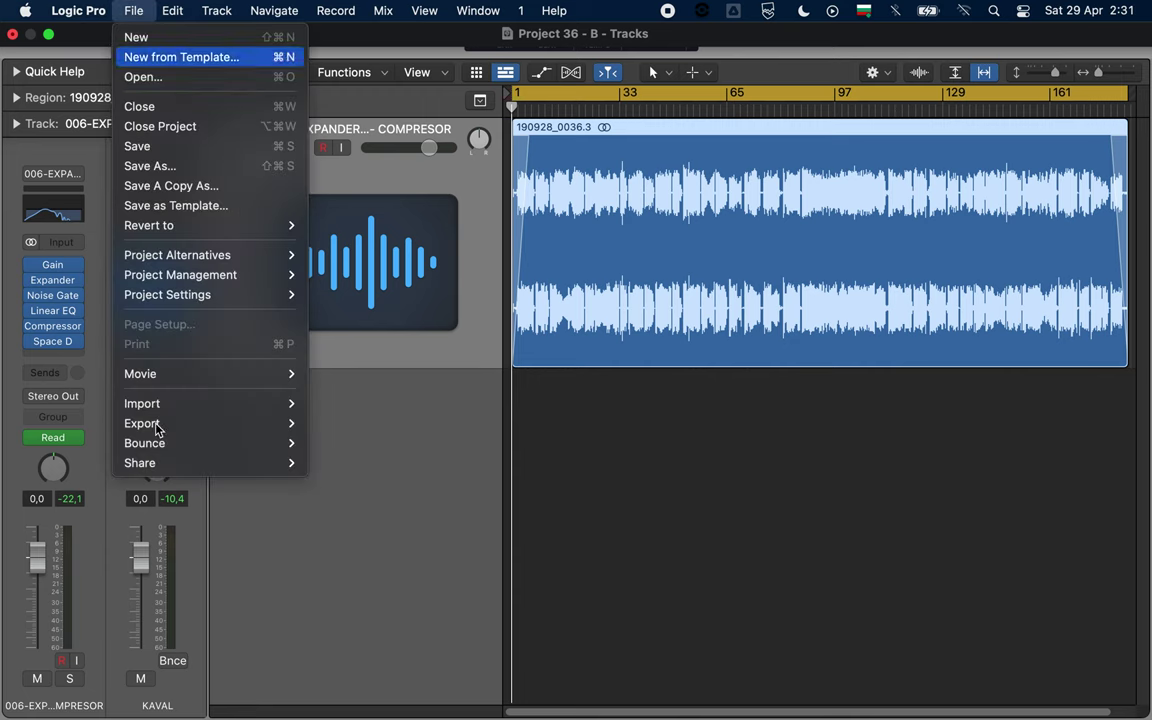
{"action": "mouse_move", "coordinate": [185, 444]}
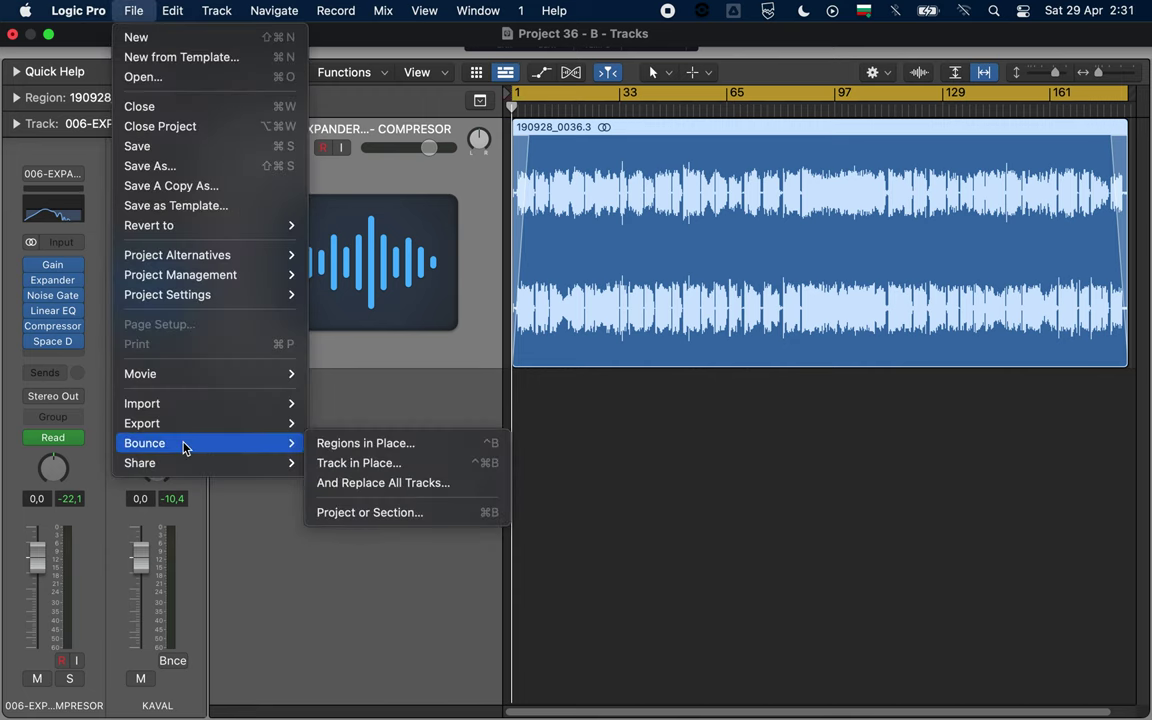
{"action": "left_click", "coordinate": [390, 516]}
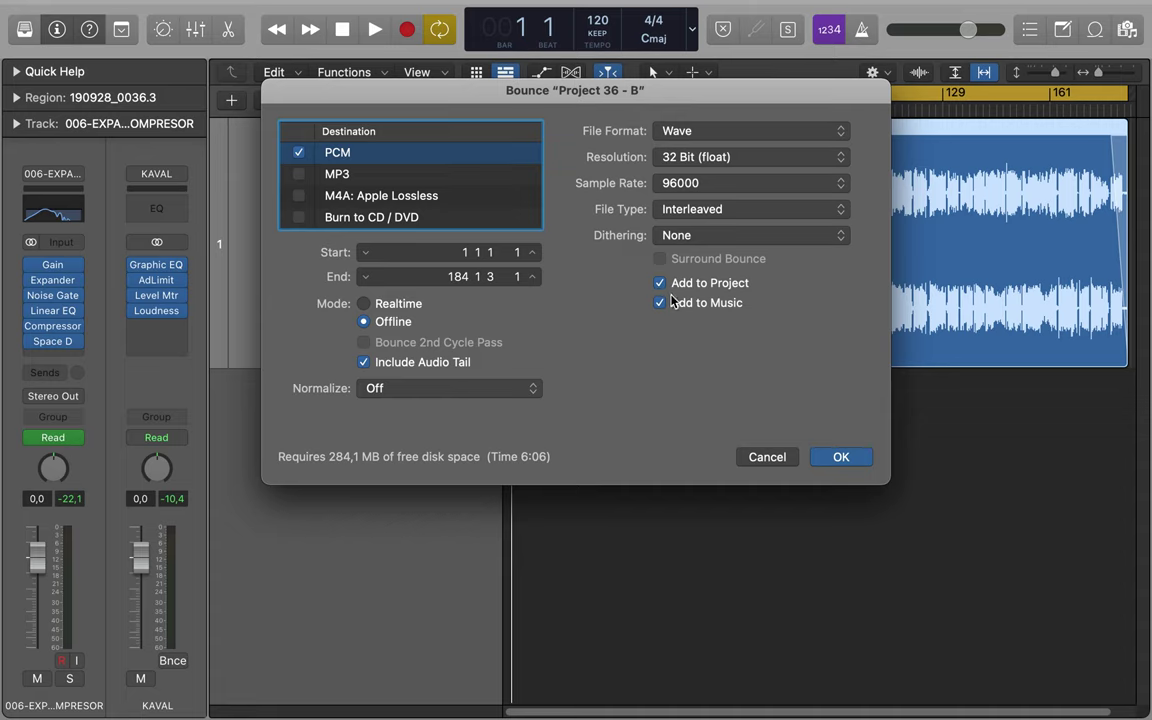
{"action": "left_click", "coordinate": [840, 457]}
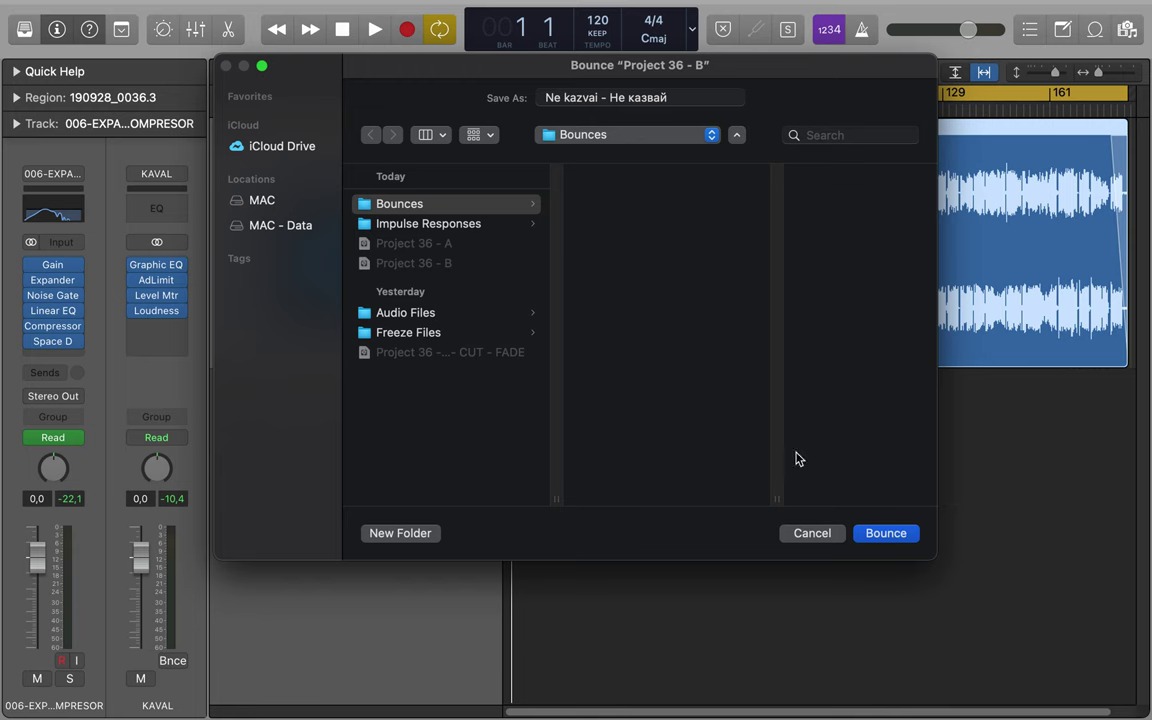
{"action": "left_click", "coordinate": [886, 533]}
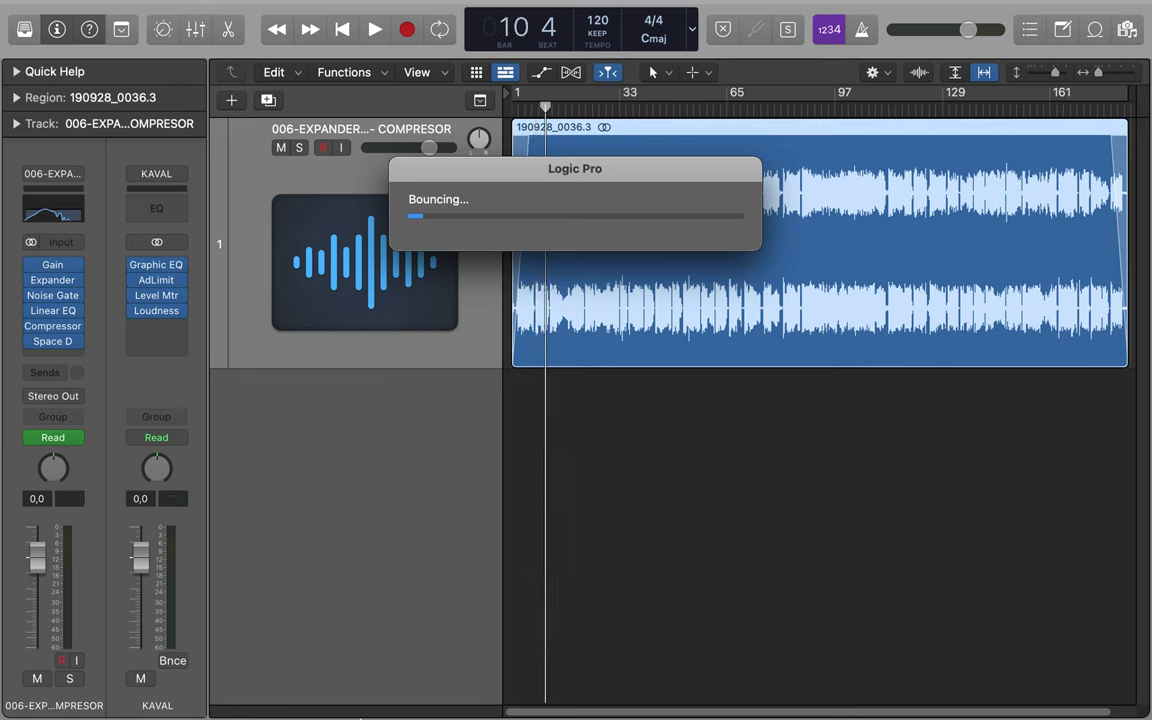
Switch to Finder and empty the Bin to permanently erase the discarded "Ne kazvai - Не казвай.wav" and "Ne kazvai - Не казвай_1.wav" bounces.
{"action": "mouse_move", "coordinate": [365, 712]}
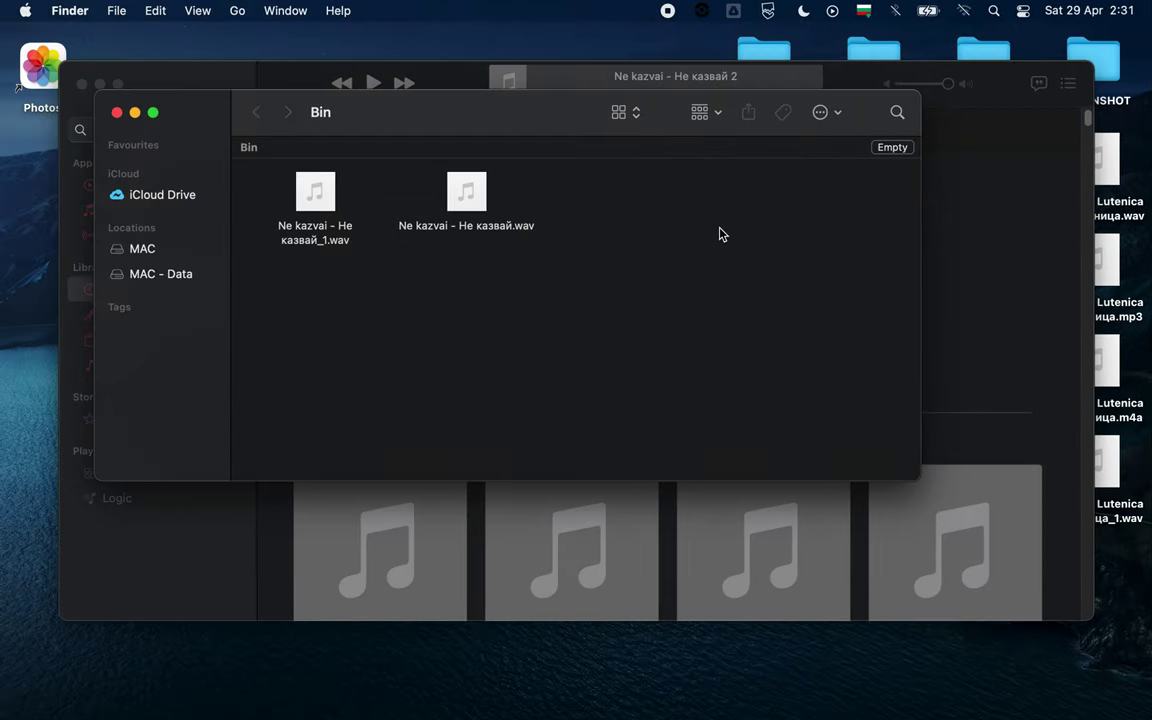
{"action": "left_click", "coordinate": [874, 151]}
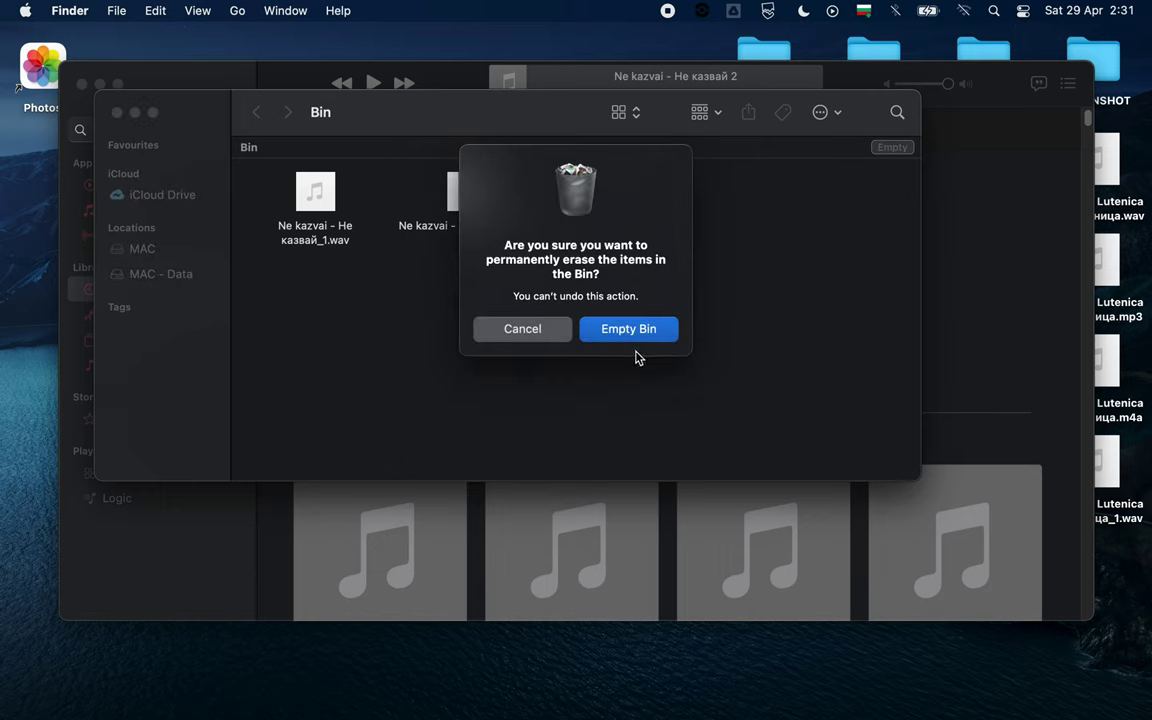
{"action": "left_click", "coordinate": [643, 328]}
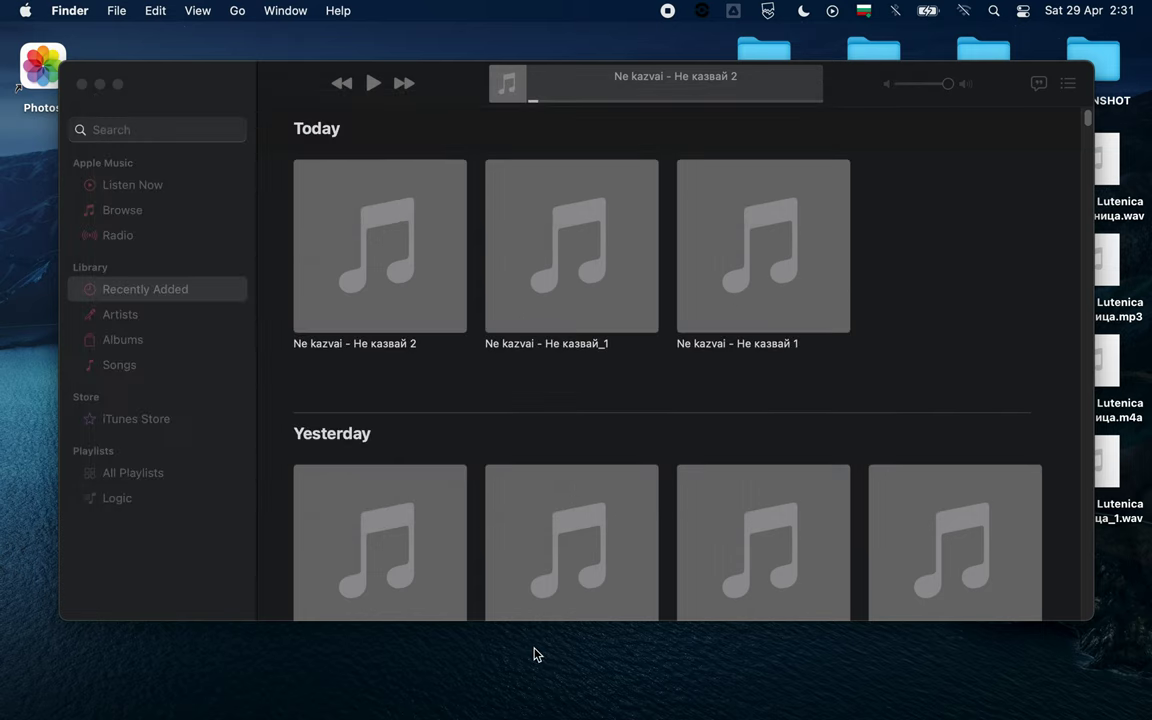
Close the Music library window and switch back to the Logic Pro project while it bounces.
{"action": "left_click", "coordinate": [82, 84]}
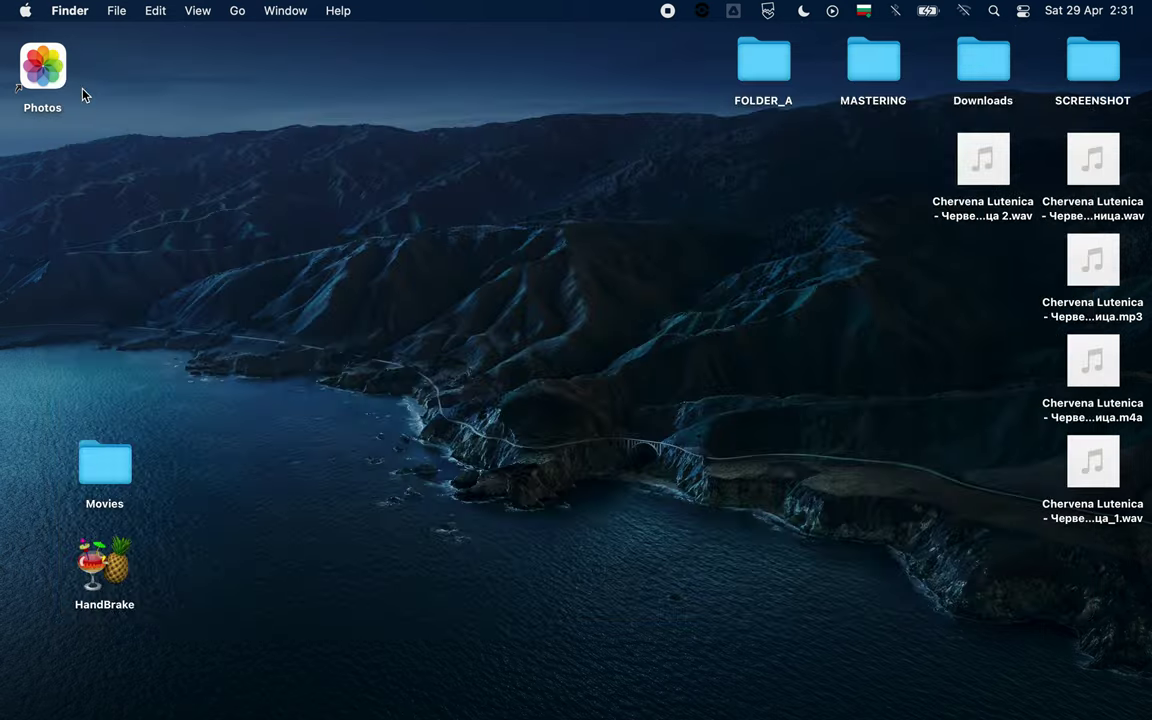
{"action": "mouse_move", "coordinate": [487, 700]}
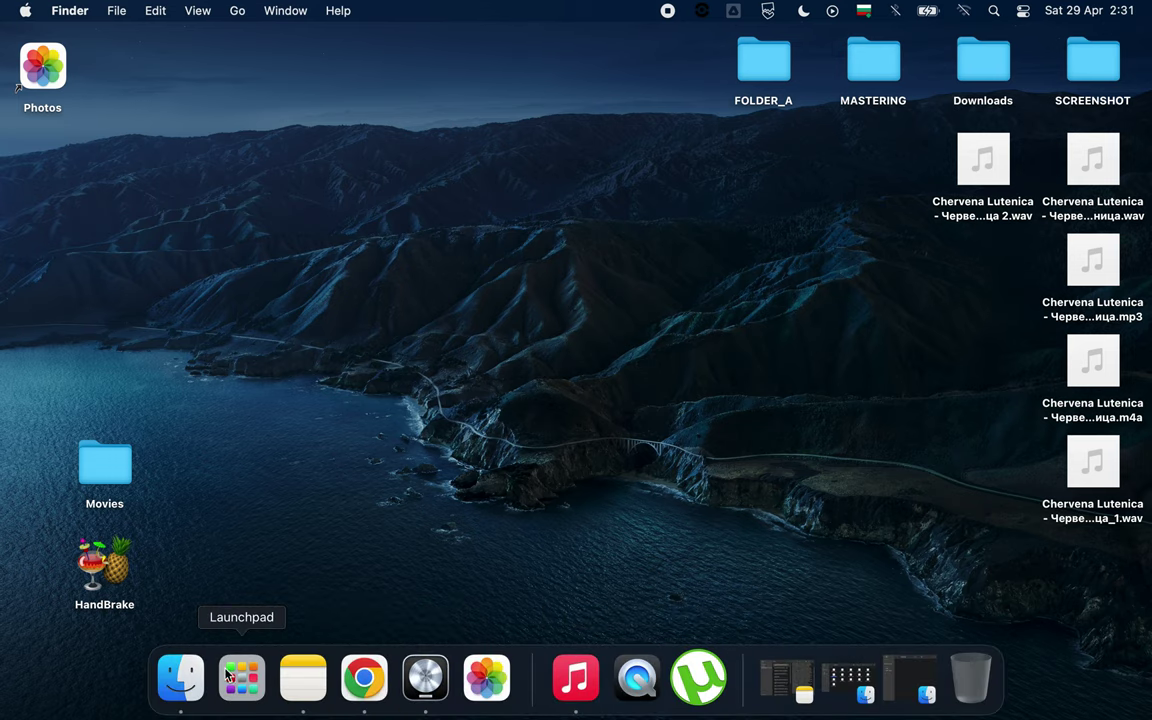
{"action": "left_click", "coordinate": [425, 678]}
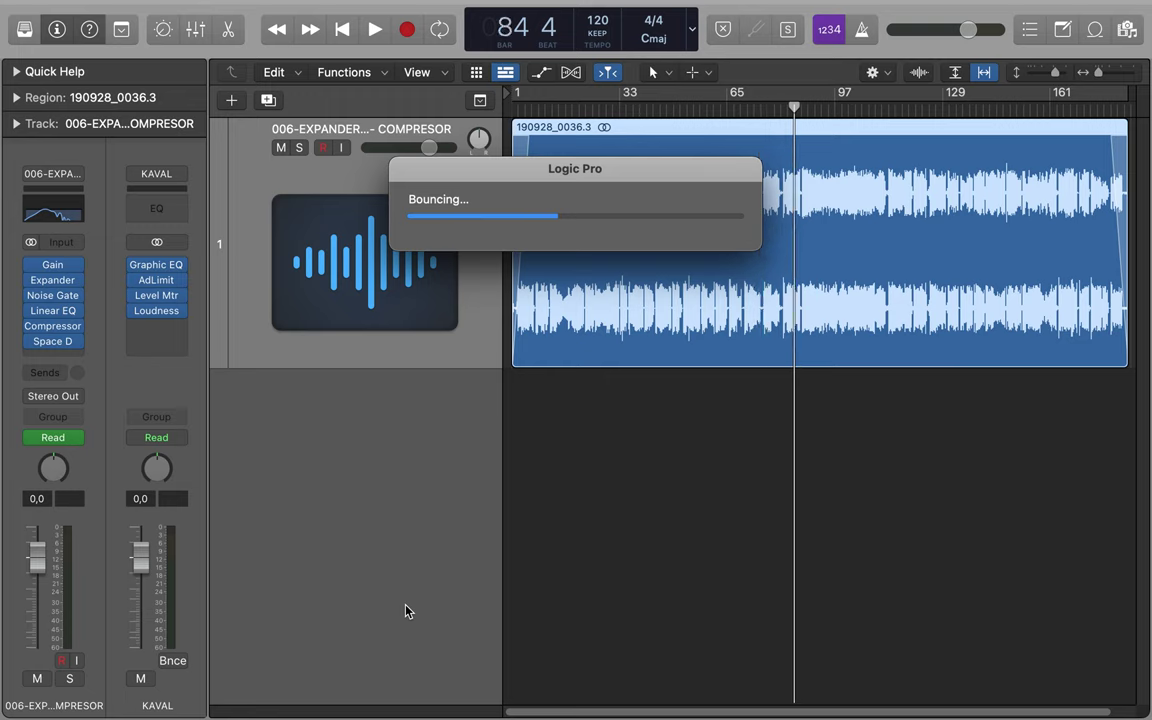
{"action": "mouse_move", "coordinate": [290, 688]}
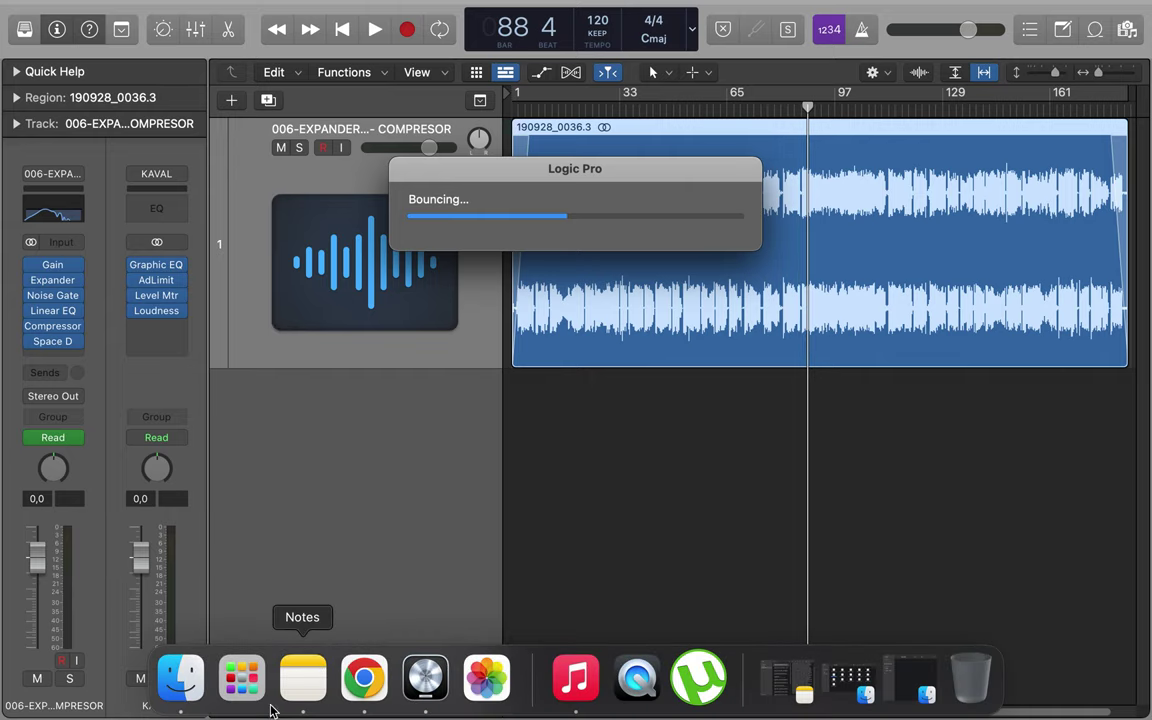
{"action": "left_click", "coordinate": [246, 685]}
{"action": "left_click", "coordinate": [148, 392]}
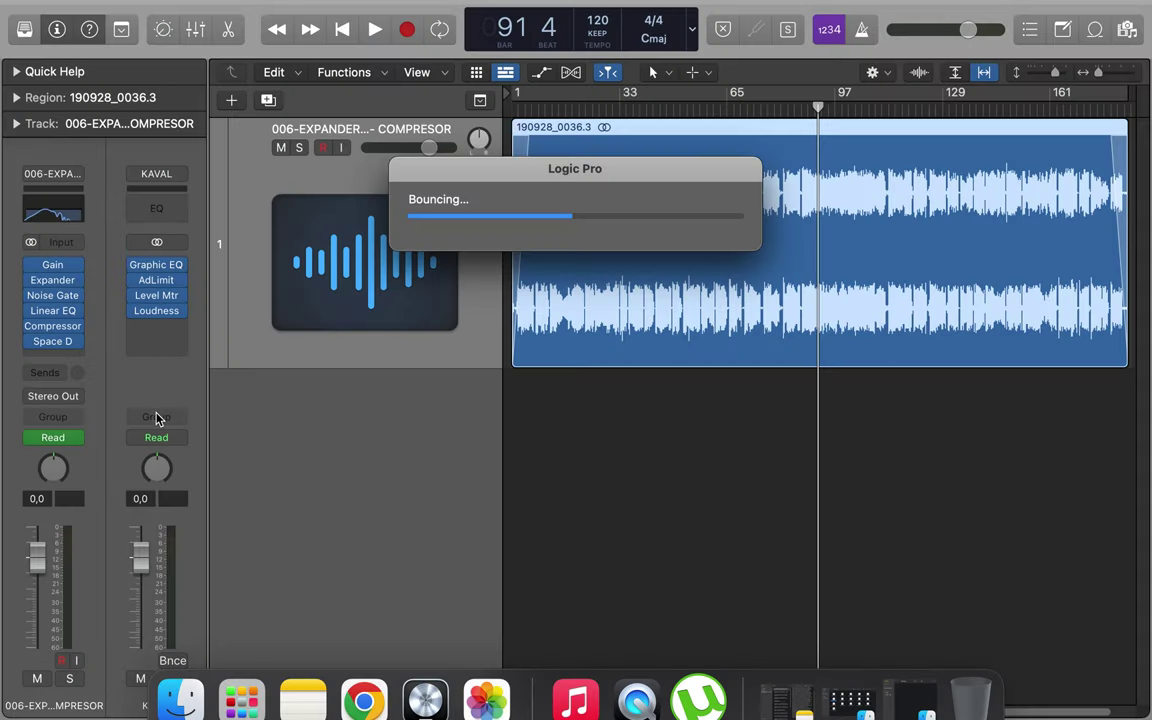